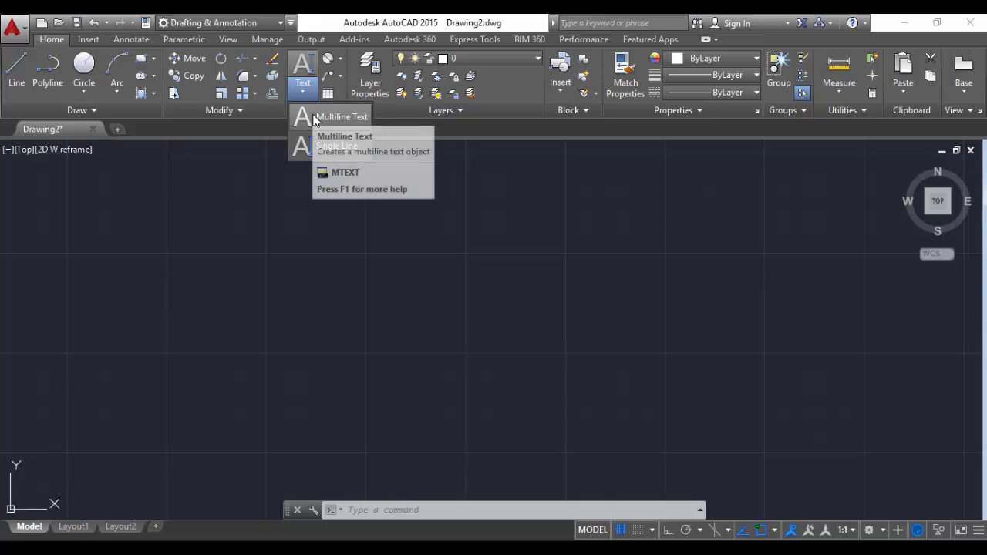
Step: Place the single-line text "cms" in the upper part of the drawing, rotated to about 358°
left_click(290, 219)
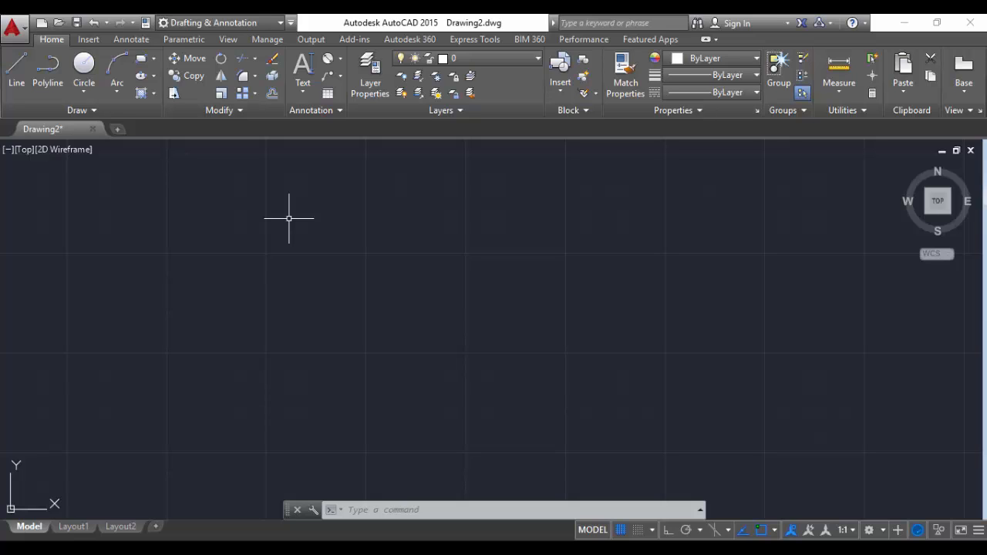
type("d")
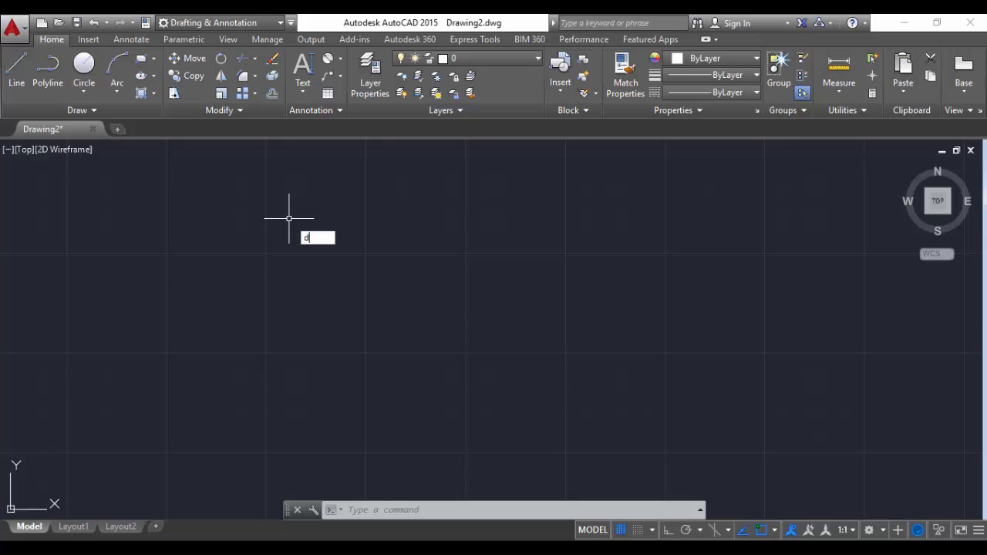
key("Return")
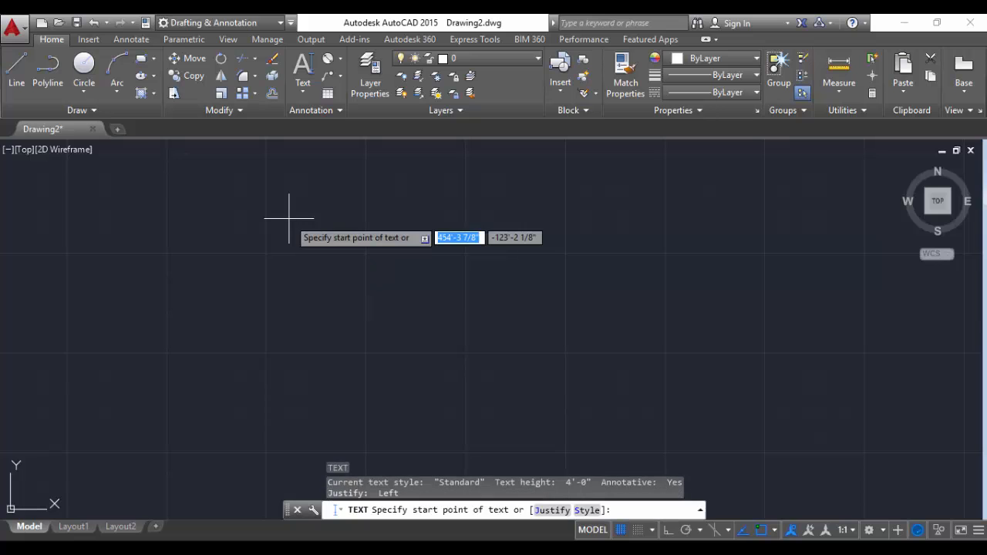
left_click(193, 228)
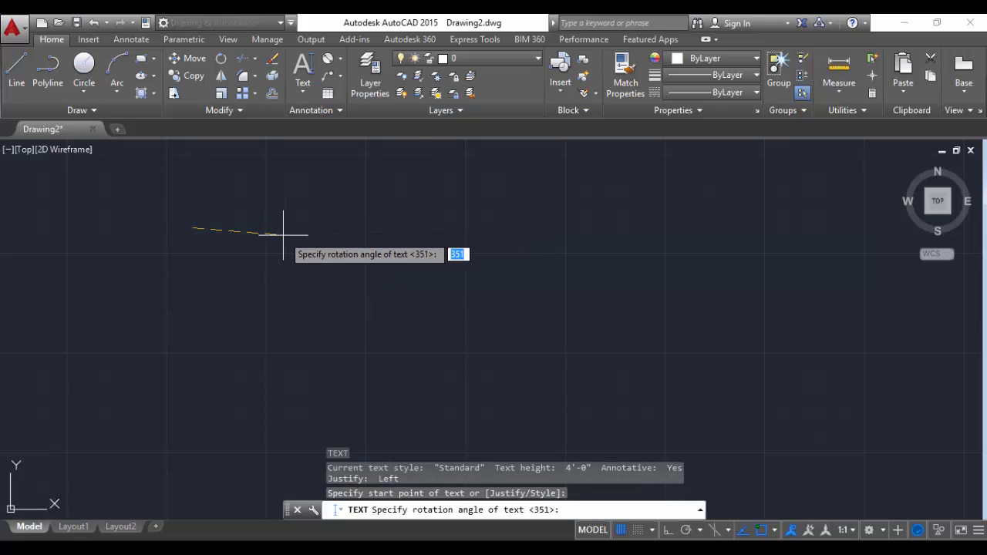
left_click(347, 229)
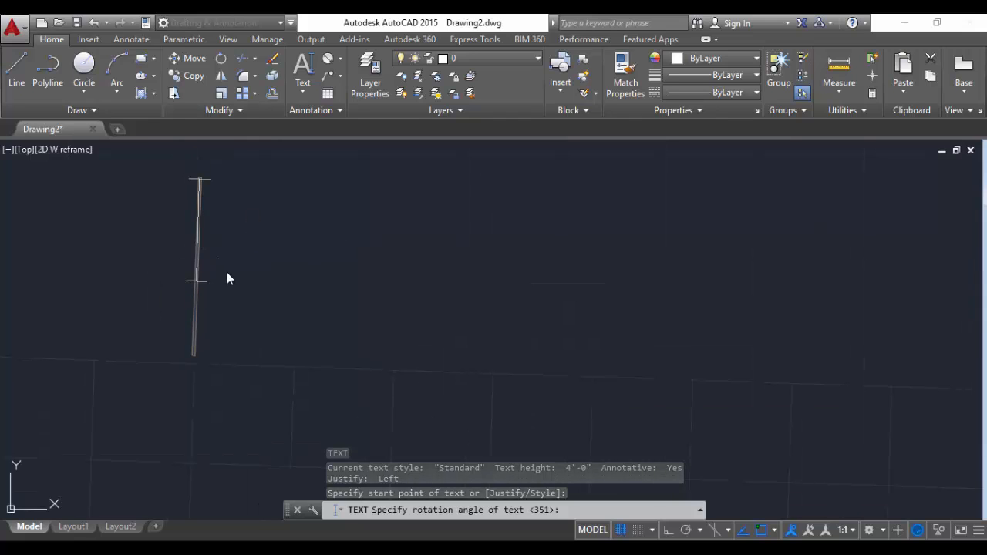
type("Cms")
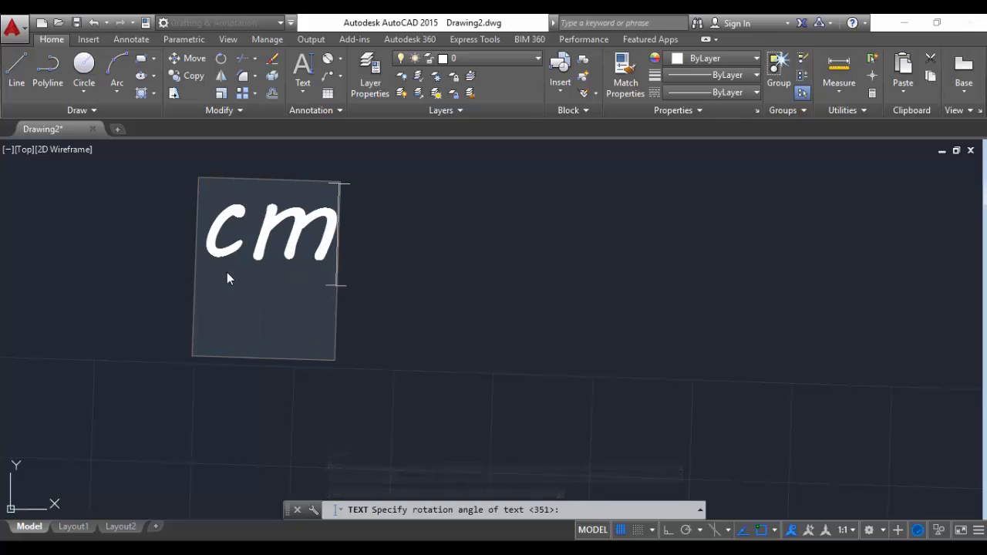
key("Return")
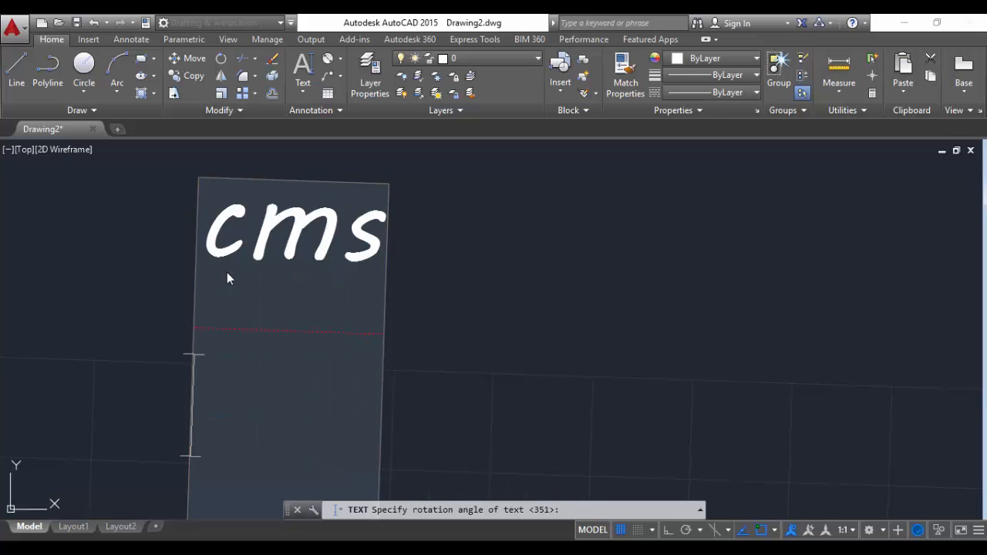
key("Return")
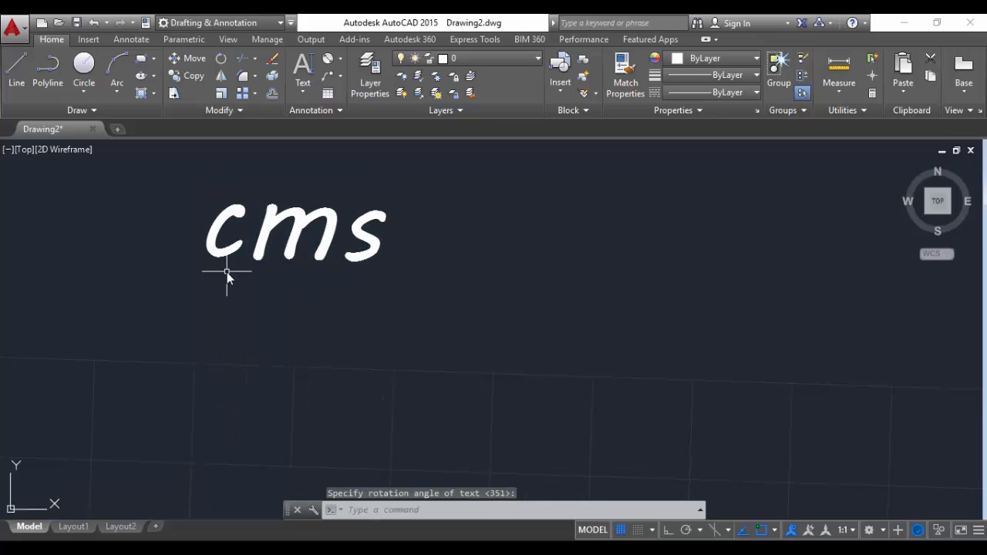
Step: Move the cms text by its insertion point to an empty area down and to the right
left_click(266, 237)
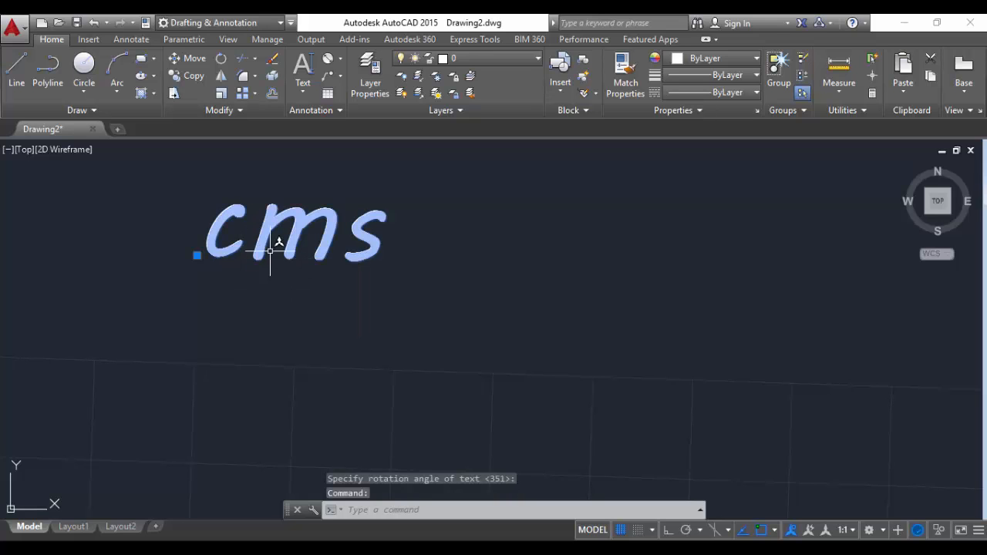
left_click(196, 255)
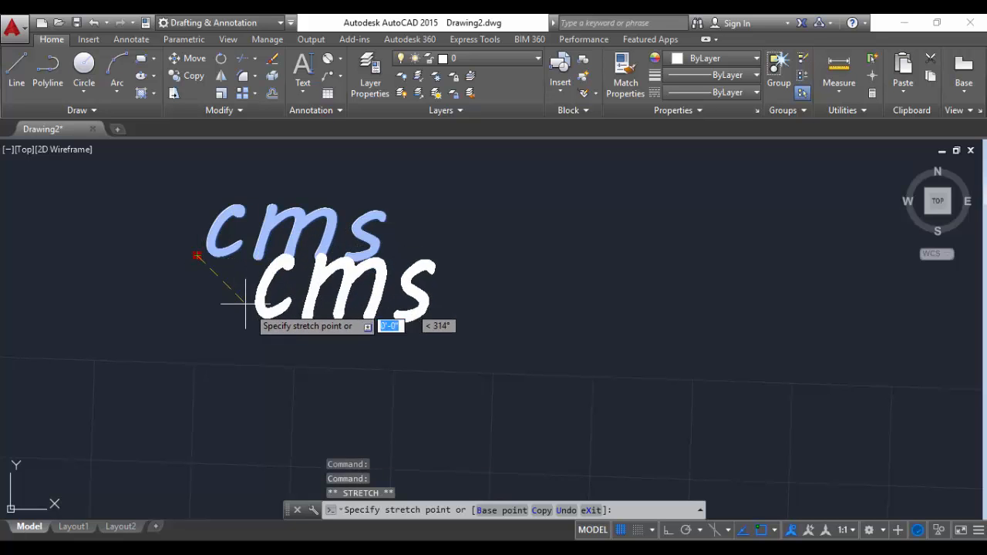
left_click(579, 407)
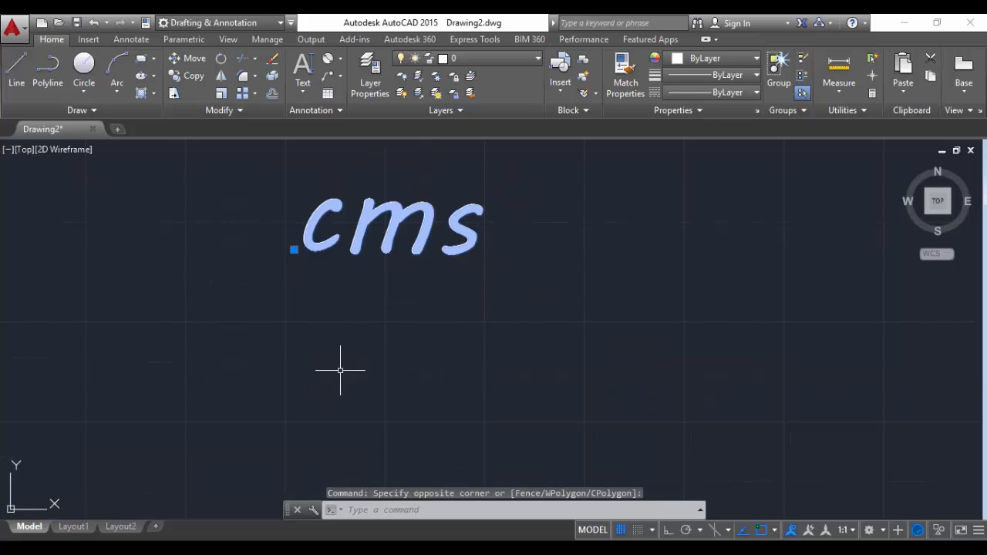
Step: Change the Standard text style to non-annotative romant.shx with a height of 5', make it current and save the changes
type("ST")
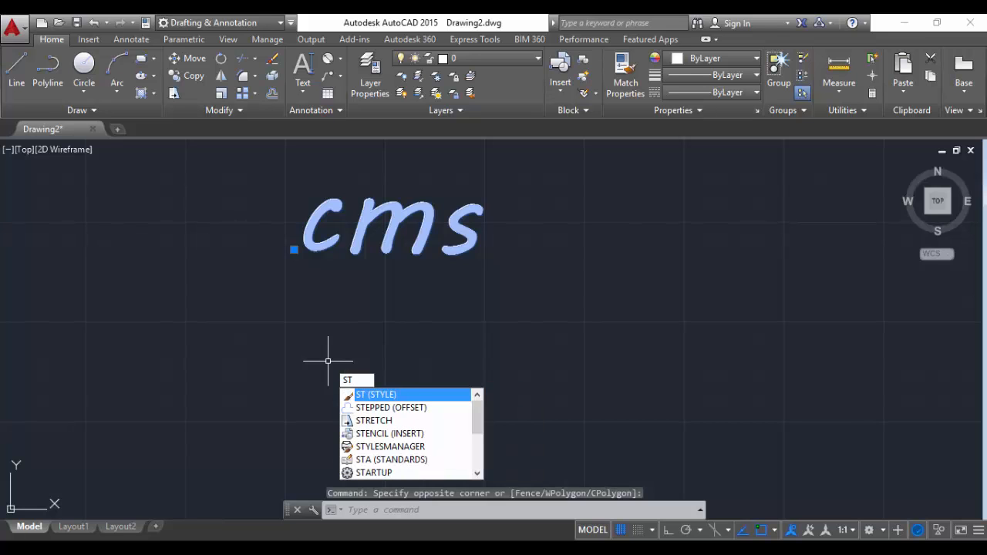
key("Return")
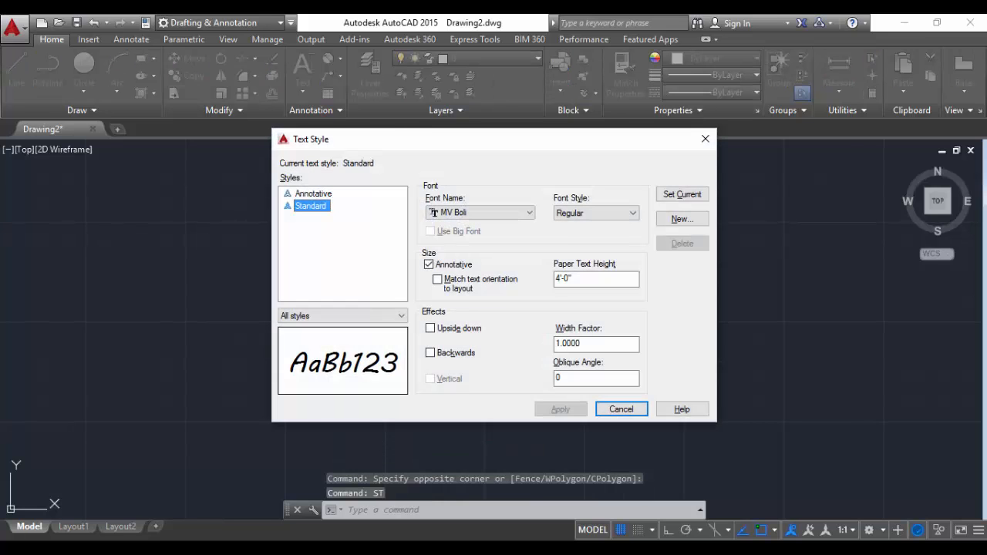
left_click(624, 213)
left_click(609, 306)
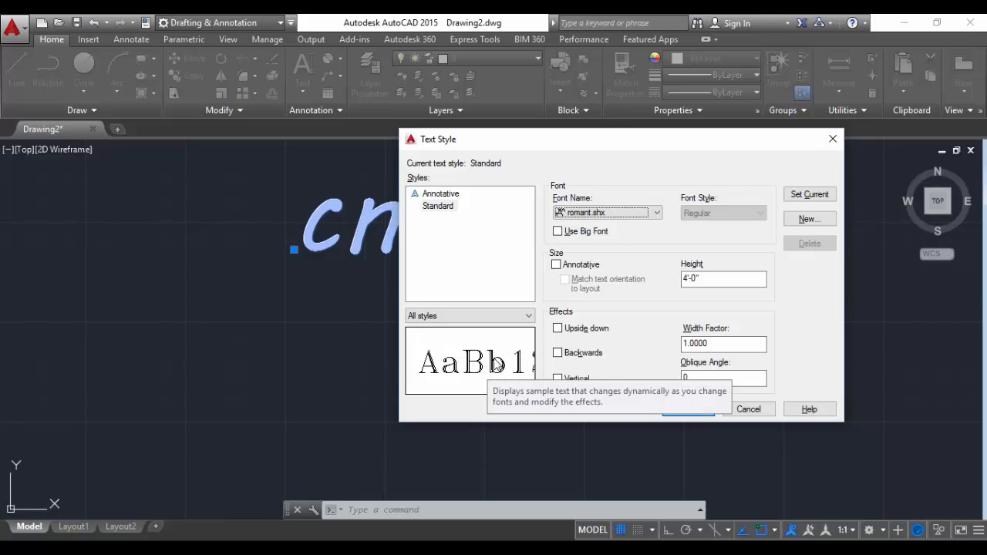
left_click_drag(718, 280, 606, 279)
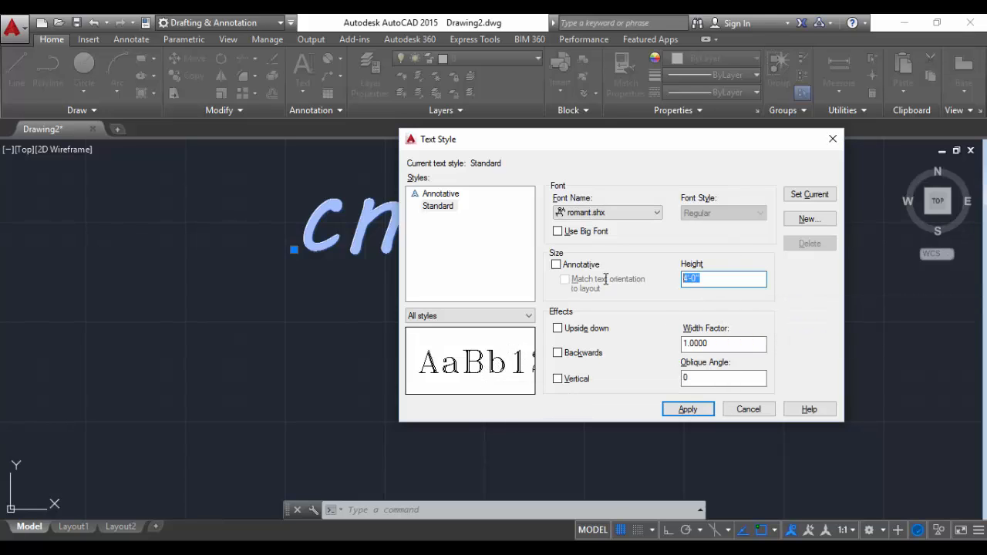
type("5'")
left_click(808, 194)
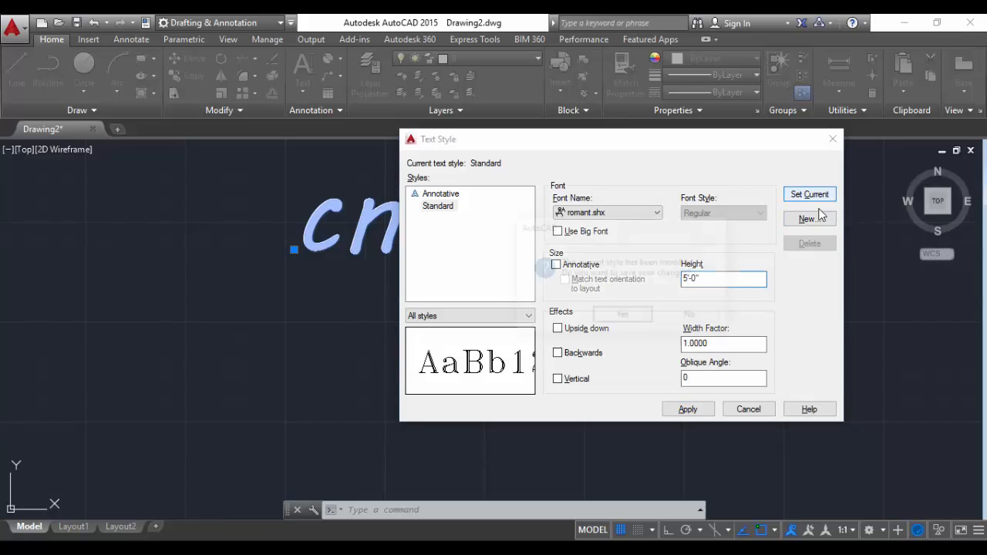
left_click(623, 317)
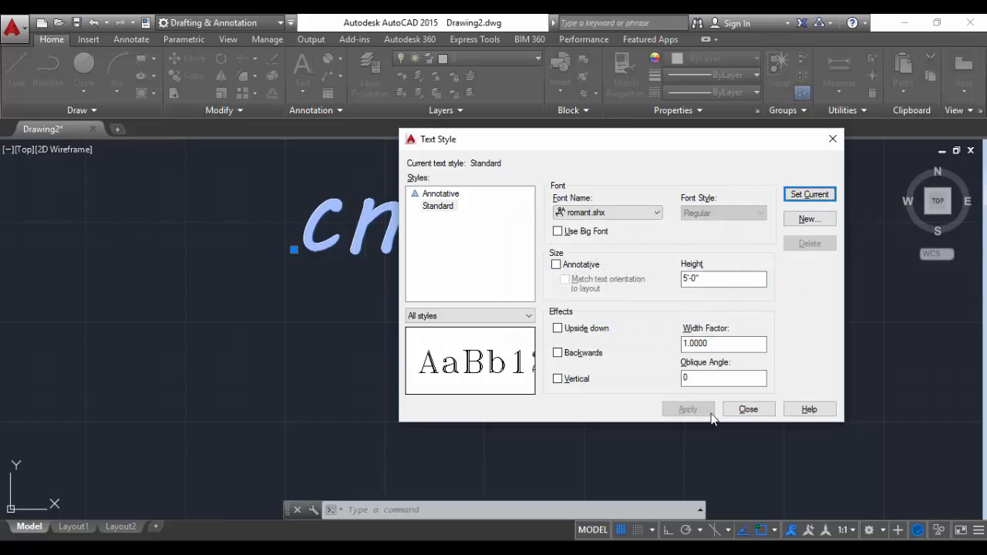
left_click(748, 410)
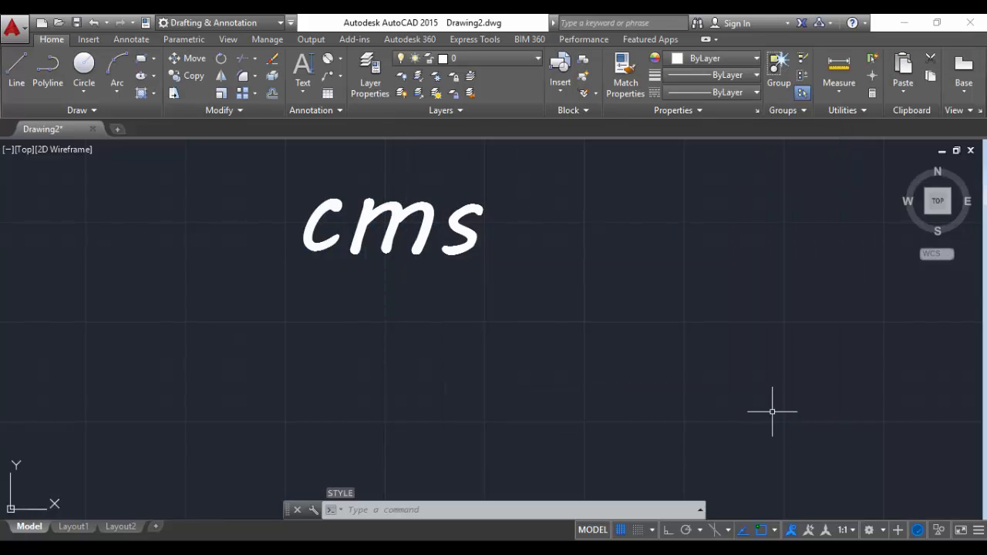
Step: Place the single-line text "mm" just below the cms text, with its baseline tilted slightly upward
type("text")
key("Return")
left_click(324, 361)
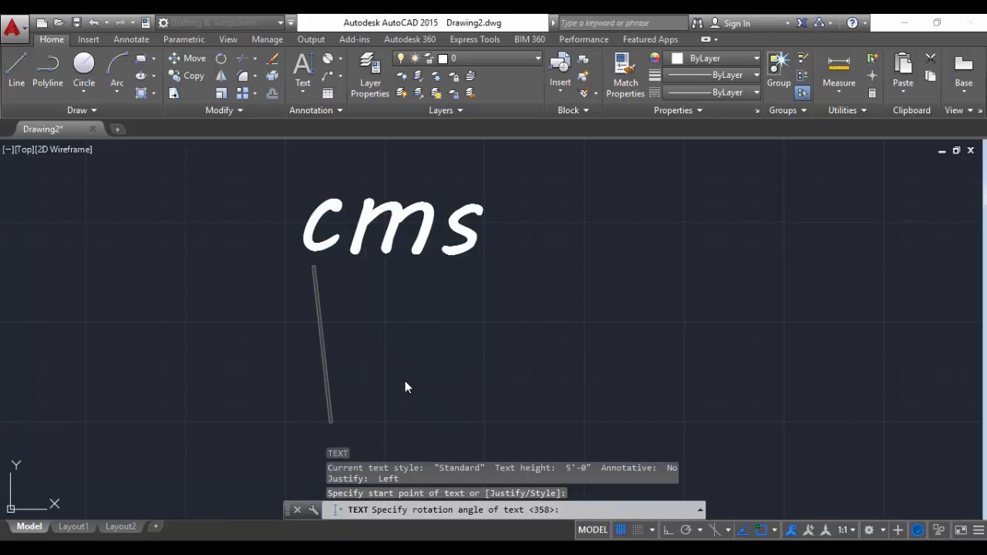
key("Return")
type("mm")
key("Return")
key("Return")
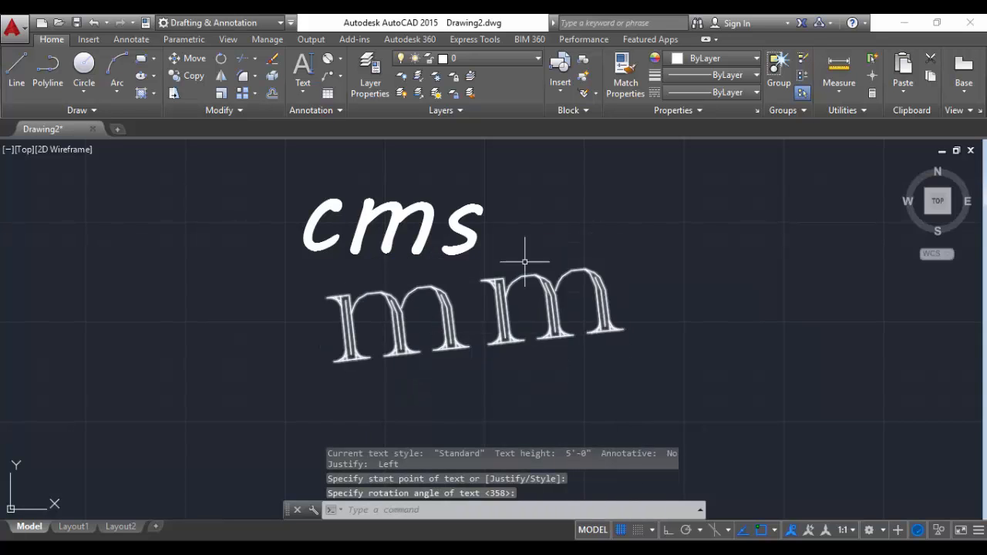
Step: Edit the mm text so that it reads "mmggr"
middle_click_drag(578, 334, 441, 317)
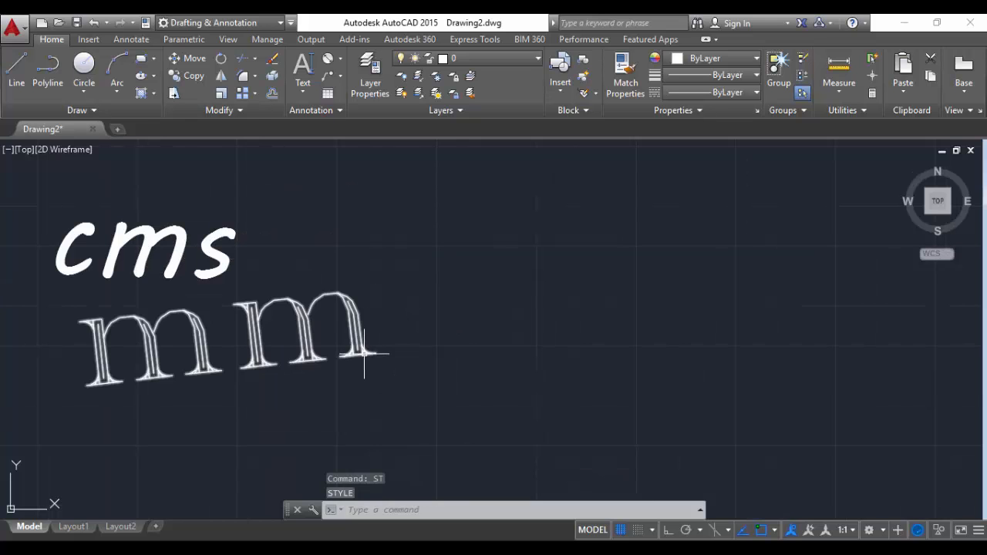
double_click(363, 353)
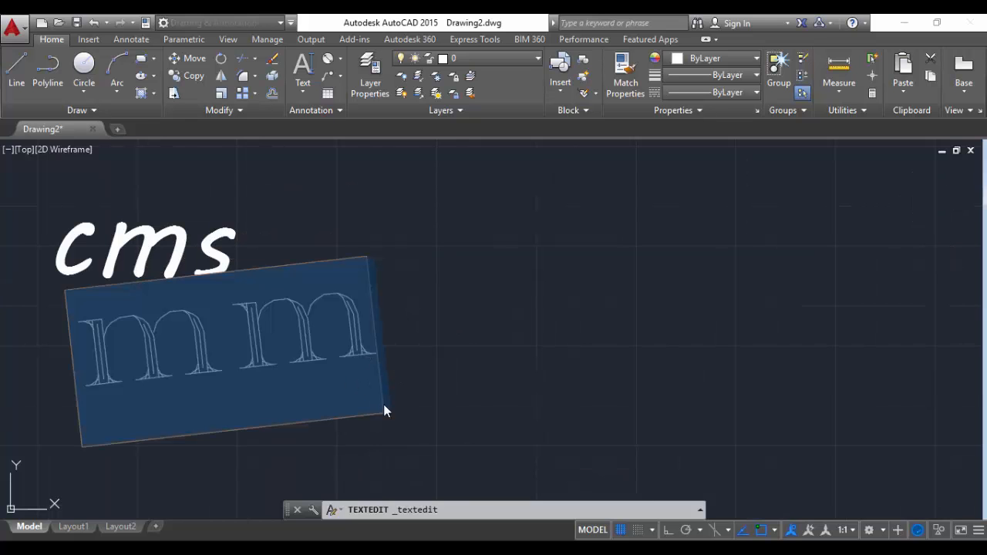
left_click(366, 308)
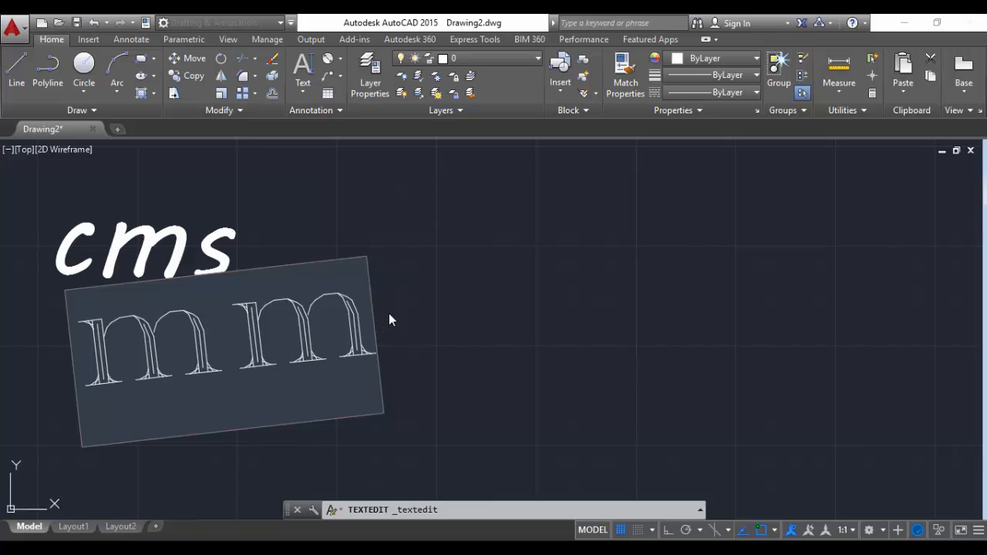
type("g")
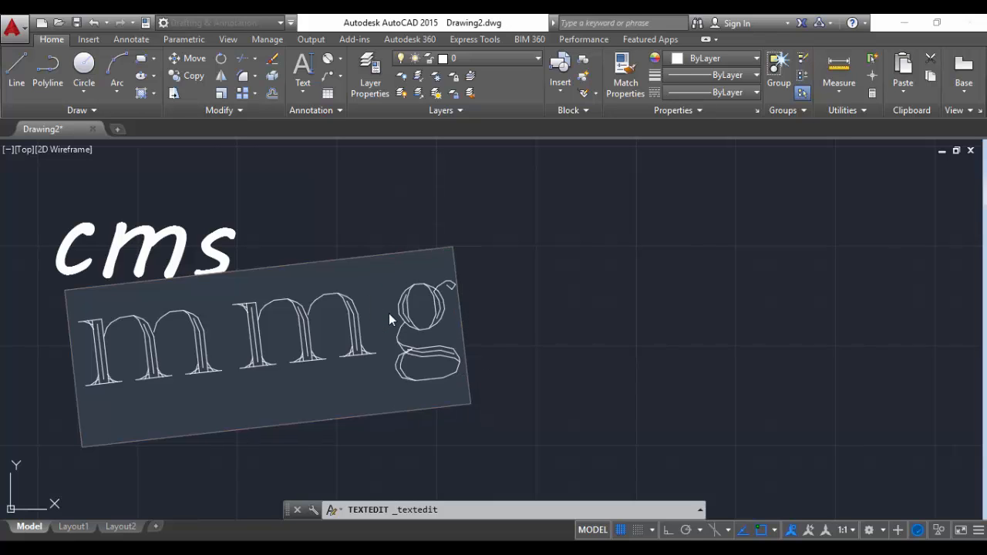
type("gr")
key("Return")
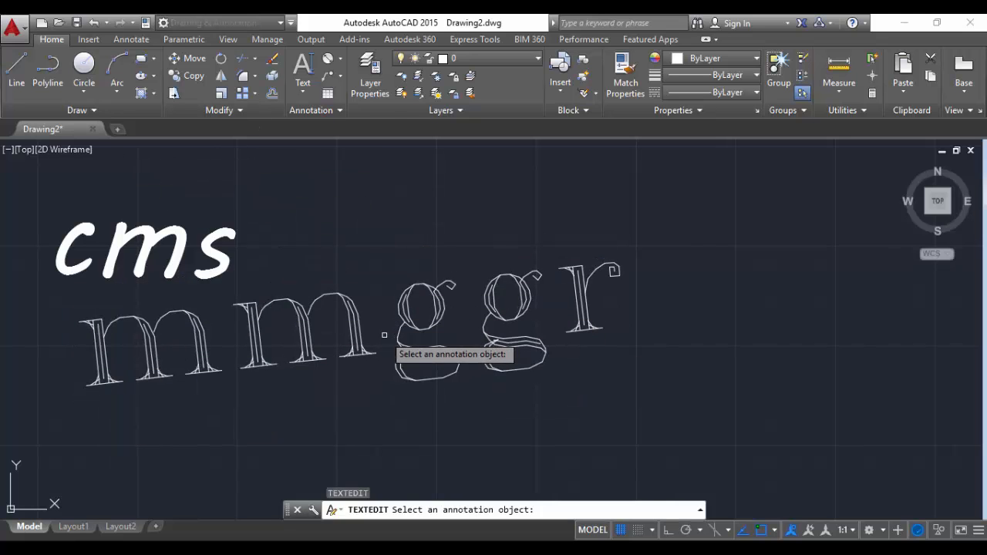
key("Escape")
Step: Add a multiline text box in the empty area below the mmggr text, containing "TEXT AND DIMENSIONS" twice
middle_click_drag(372, 315, 213, 185)
scroll(238, 256, "down", 1)
middle_click_drag(254, 310, 195, 282)
type("MT")
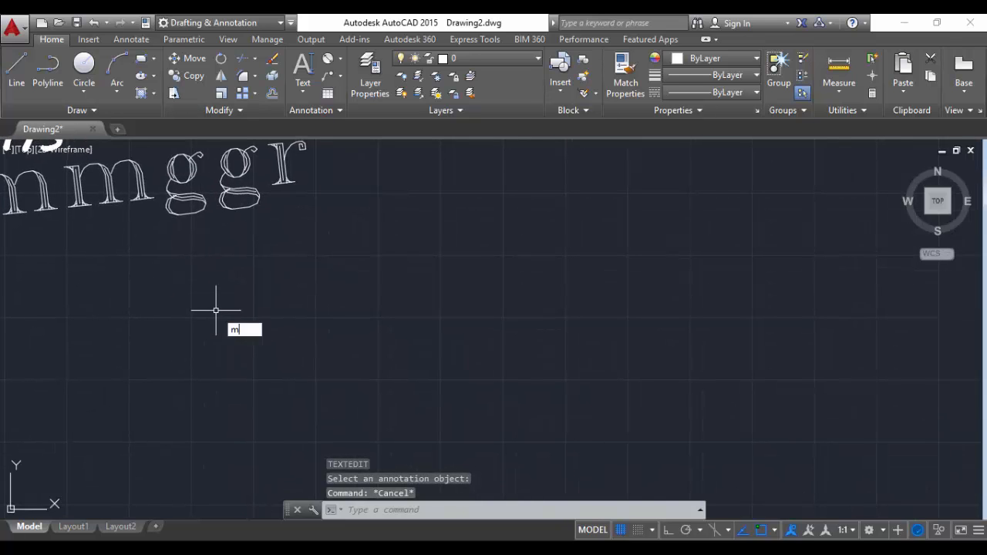
key("Return")
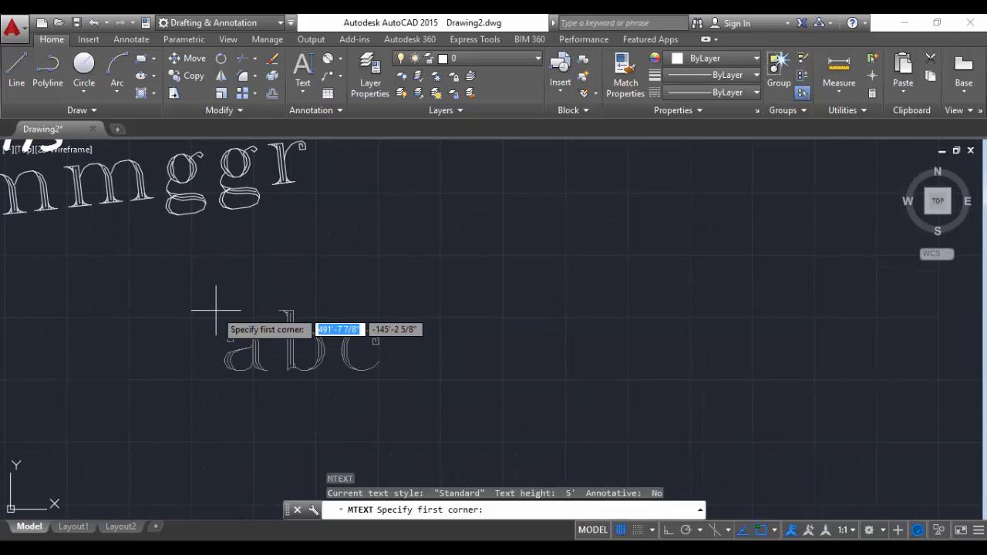
left_click(235, 269)
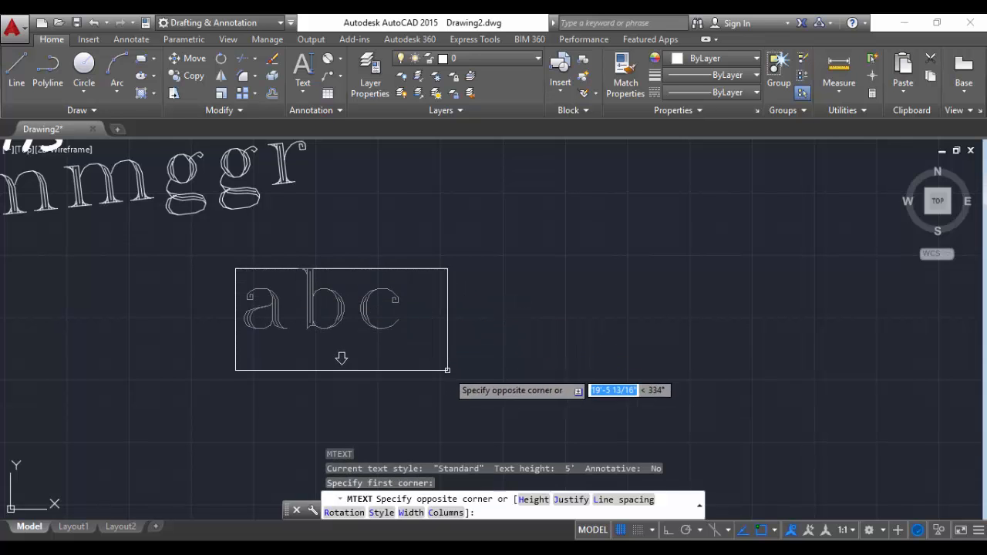
left_click(481, 369)
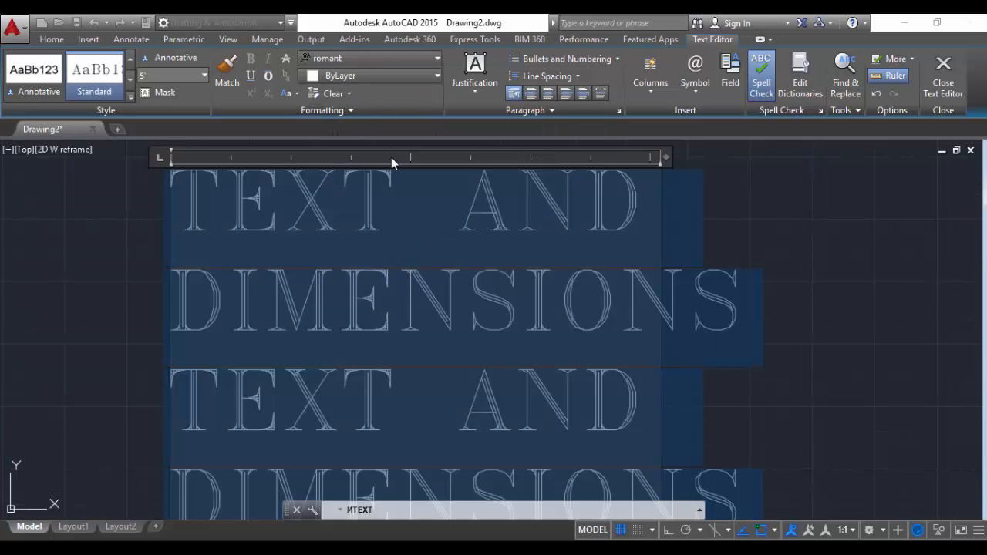
Step: Color the selected multiline text red (237,31,36) and save the text changes
left_click(369, 77)
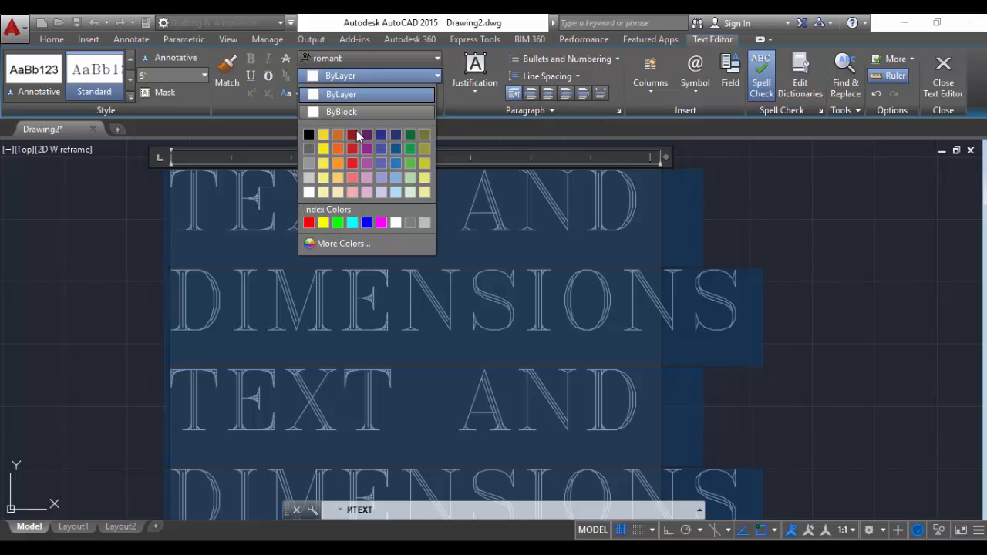
left_click(352, 163)
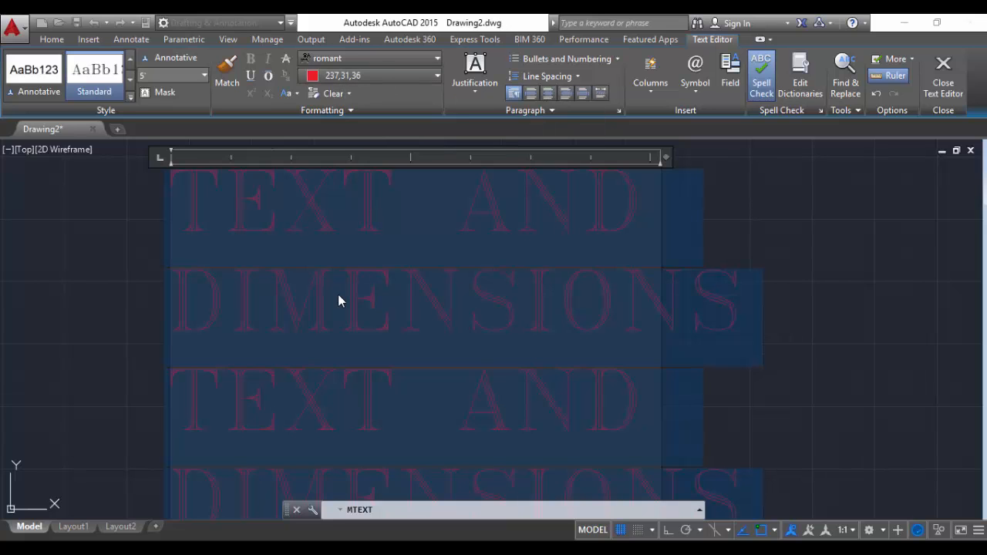
key("Escape")
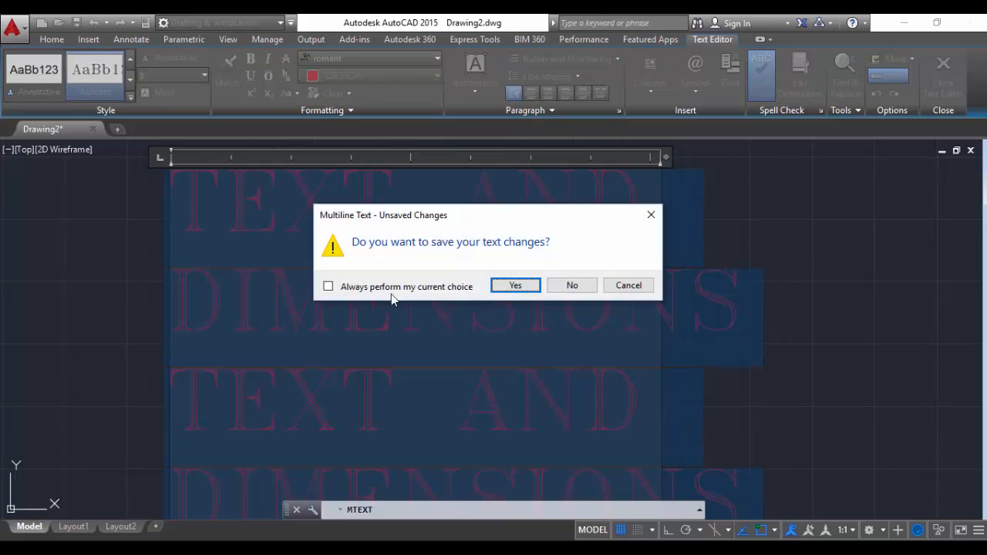
left_click(515, 286)
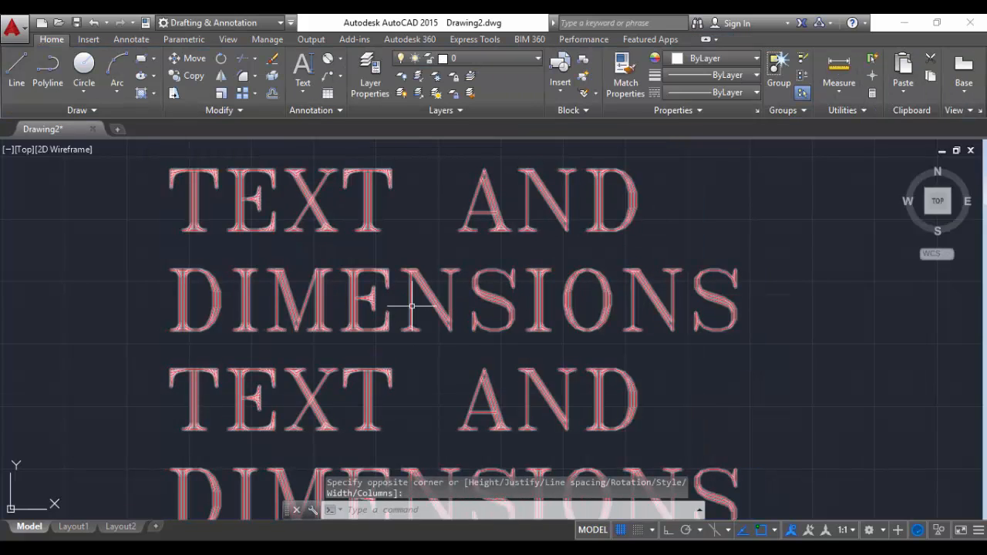
Step: Zoom to All to view the single-line and multiline texts together
scroll(443, 330, "down", 2)
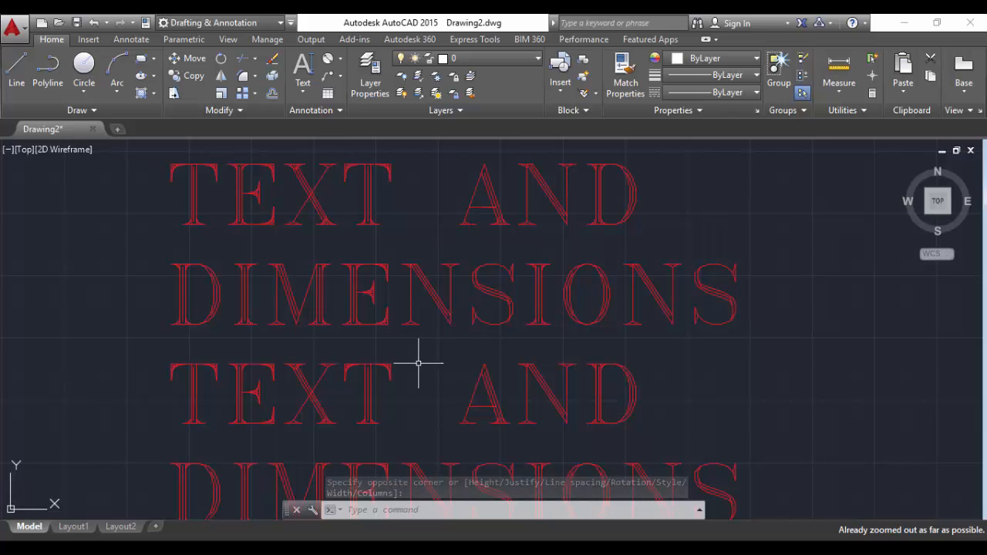
type("z")
key("Return")
type("a")
key("Return")
scroll(465, 258, "down", 2)
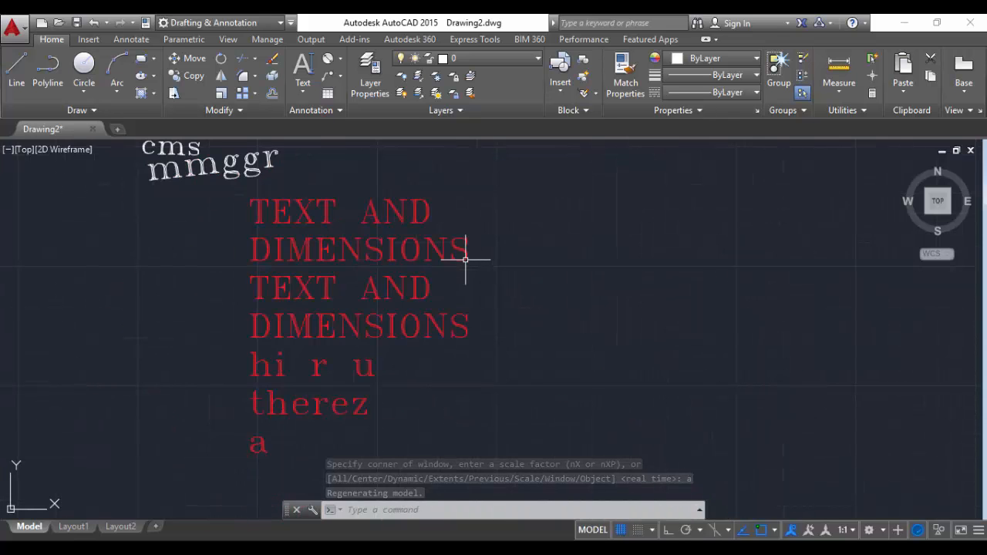
Step: Widen the red multiline text's box and split the second DIMENSIONS into DIMEN and SIONS
double_click(359, 324)
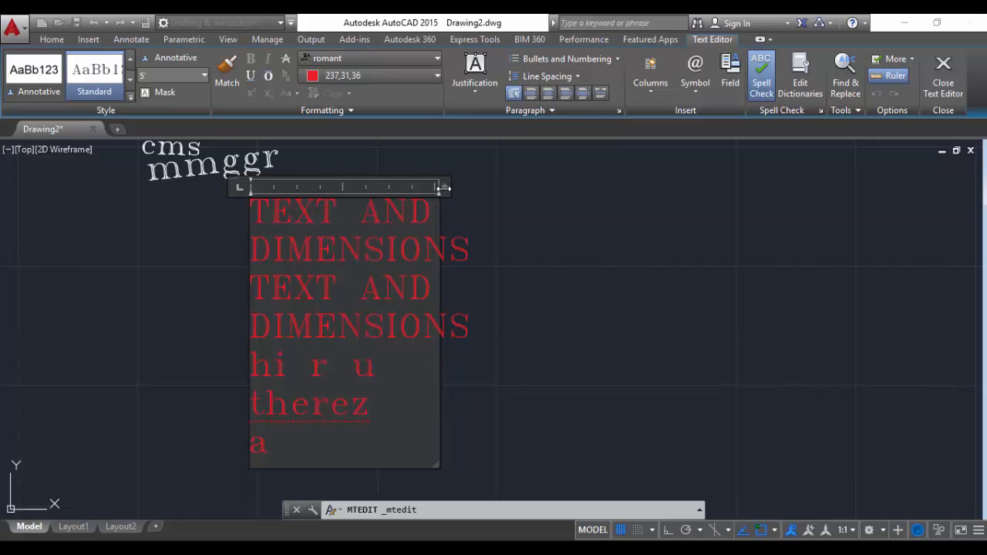
left_click_drag(445, 187, 609, 191)
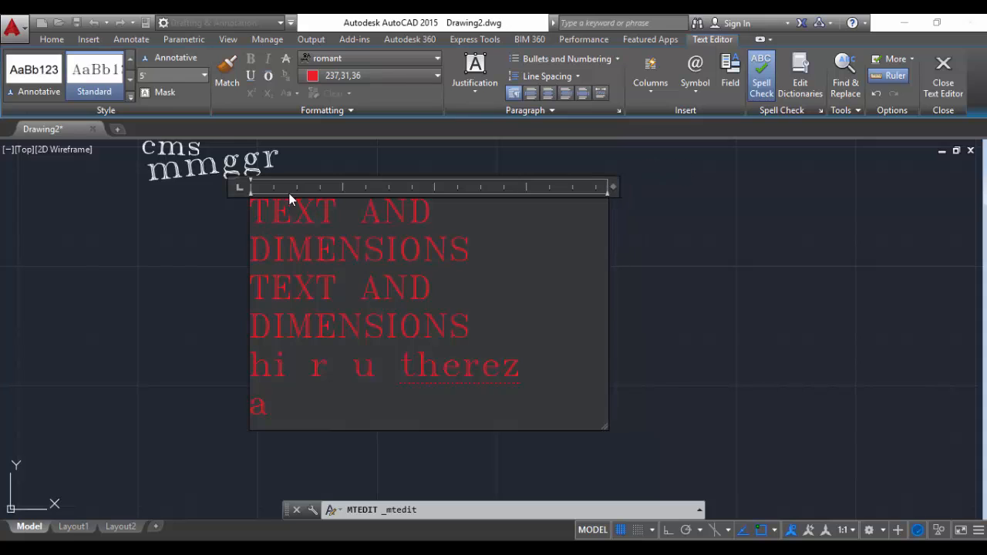
left_click_drag(380, 289, 329, 326)
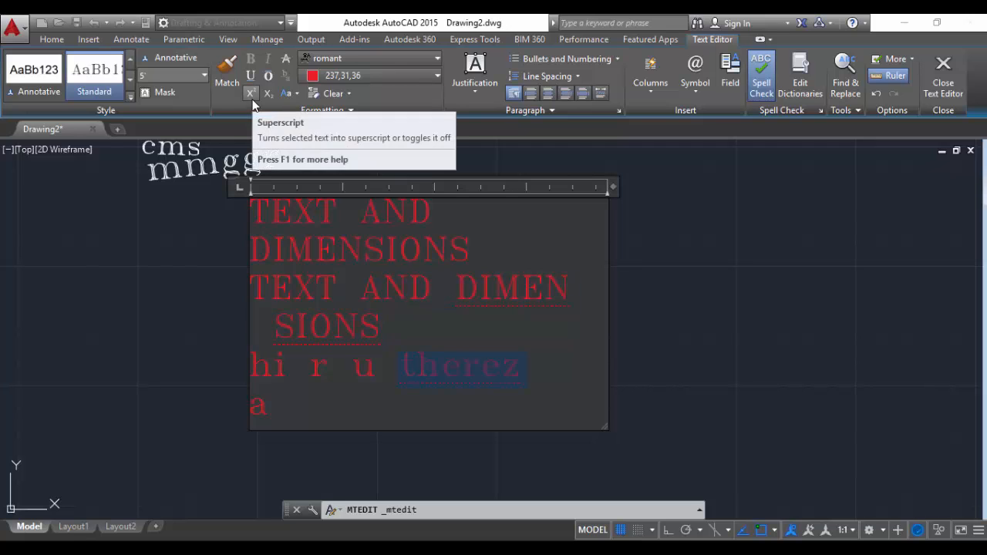
Step: Try superscript on the selected word therez and change it to subscript
left_click(250, 96)
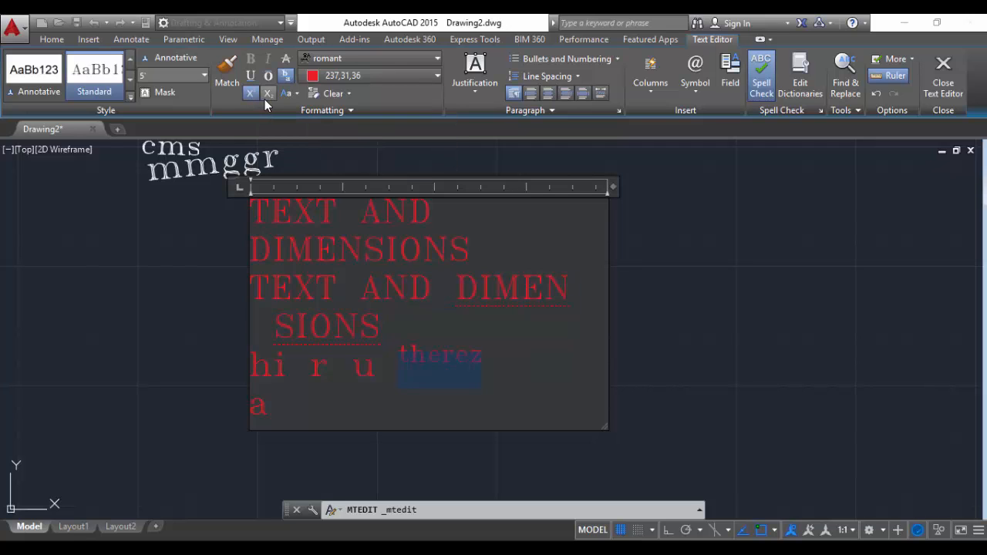
left_click(268, 96)
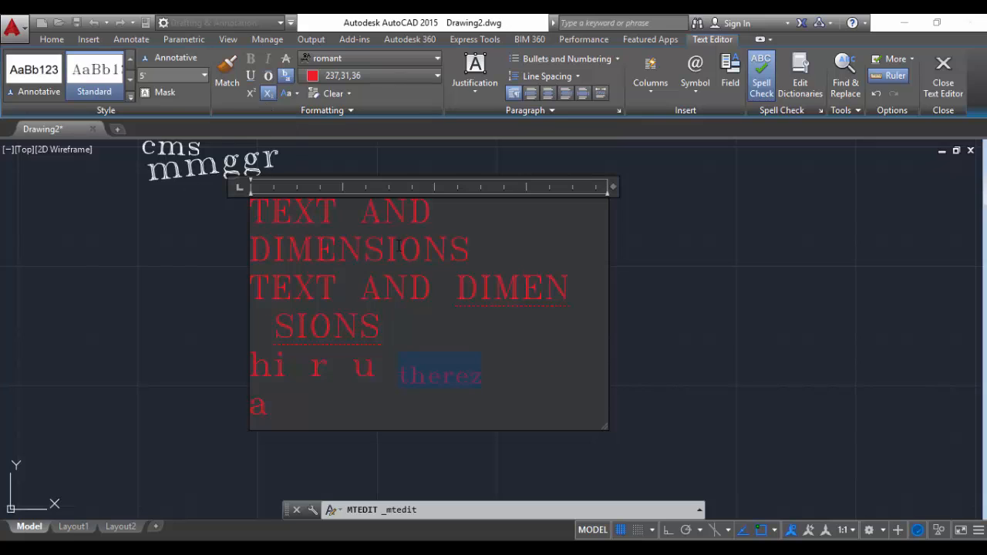
left_click(508, 376)
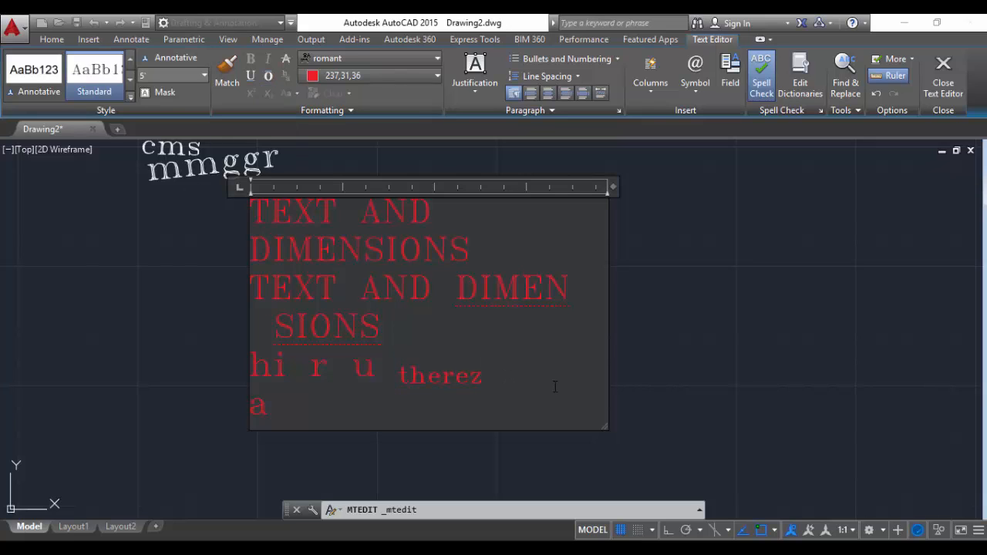
Step: Add the fraction 5/7 after therez, trying diagonal stacking before unstacking it to plain text
type("5/7")
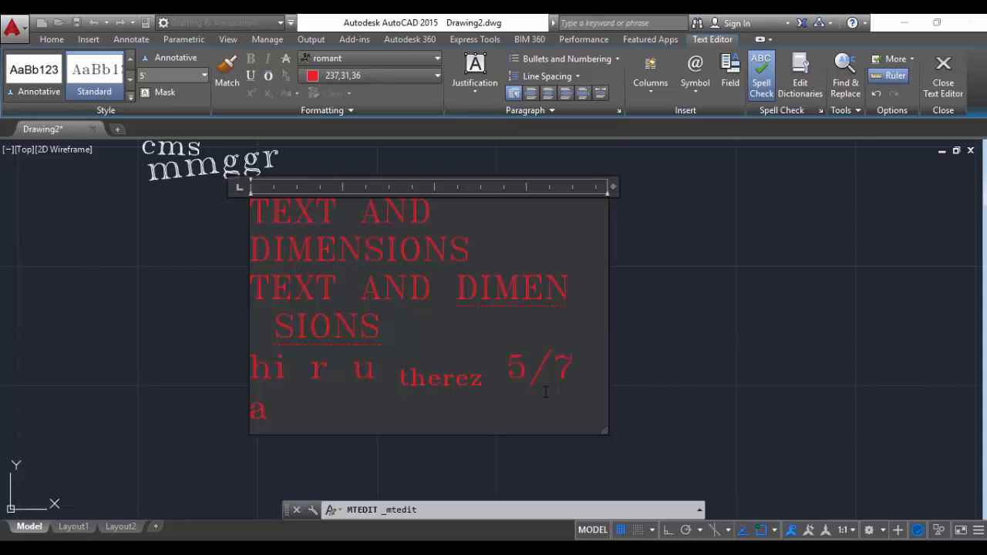
key("Return")
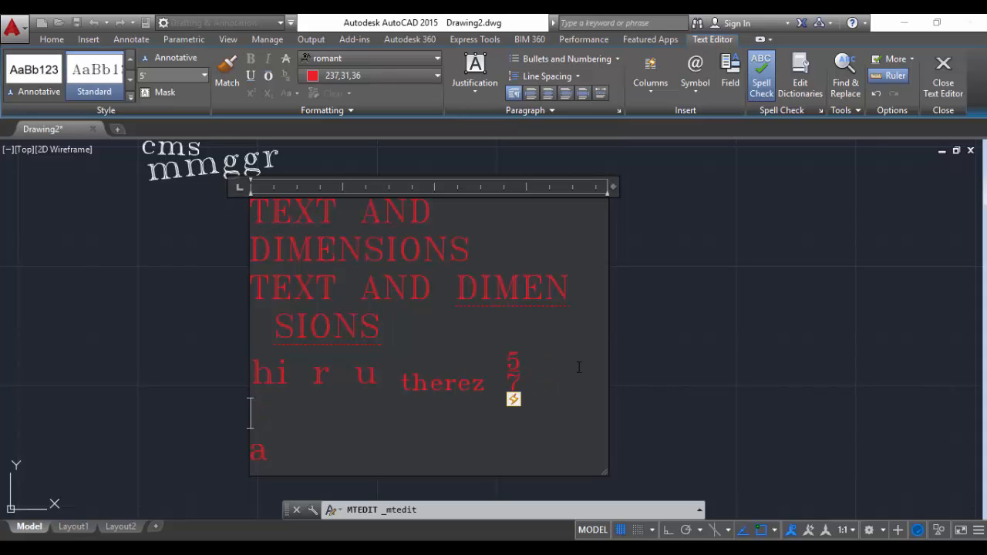
left_click(513, 400)
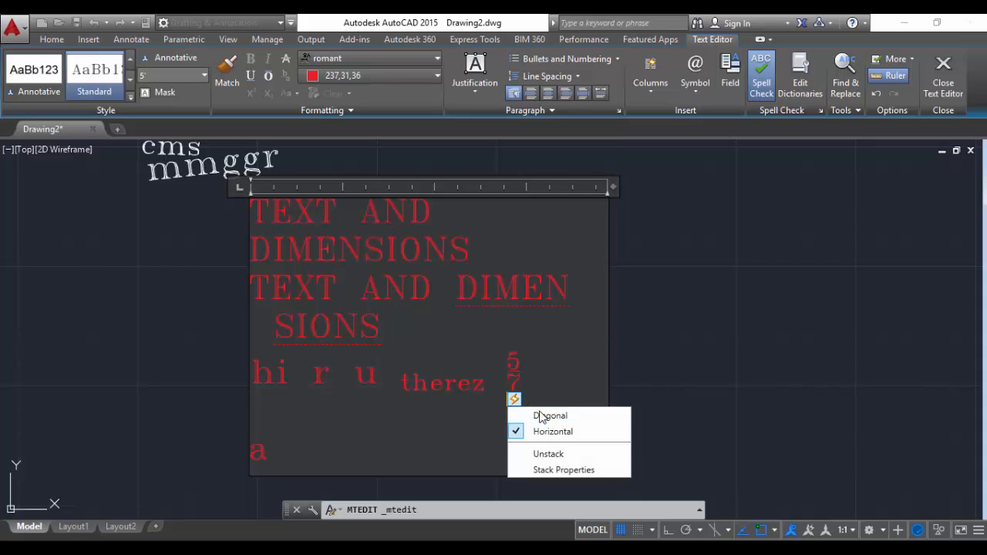
left_click(542, 414)
left_click(522, 394)
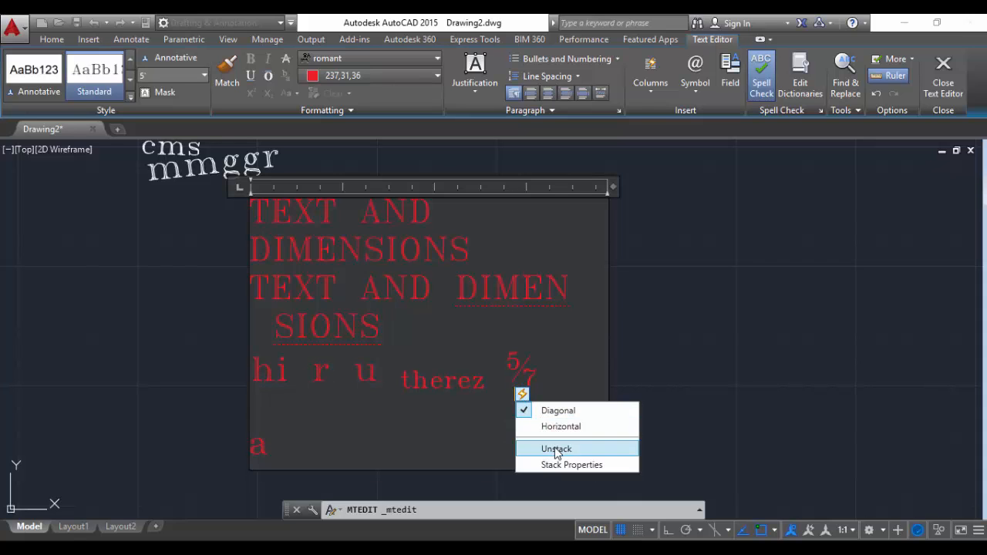
left_click(556, 451)
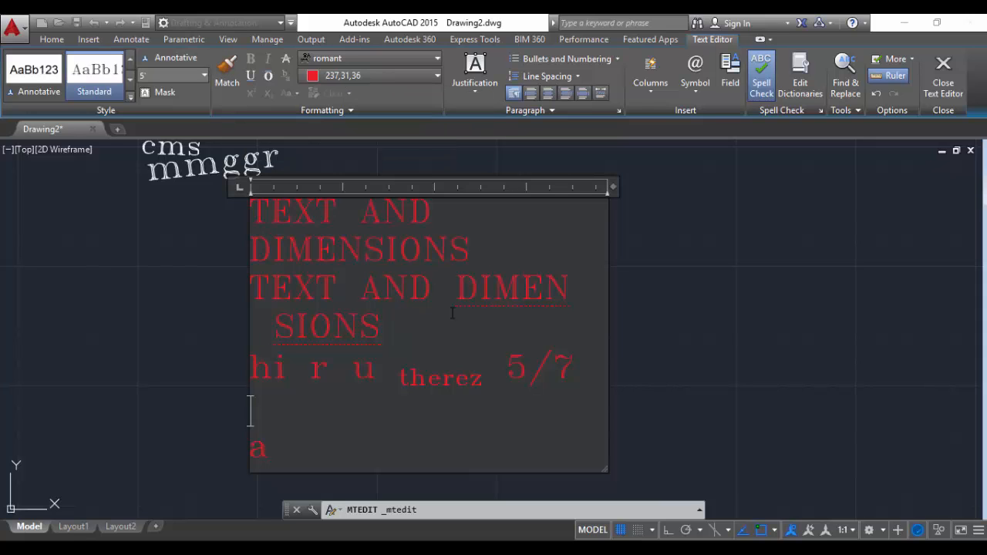
Step: Color the word DIMEN green (88,186,72) and match its formatting onto the first DIMENSIONS
left_click_drag(513, 287, 461, 287)
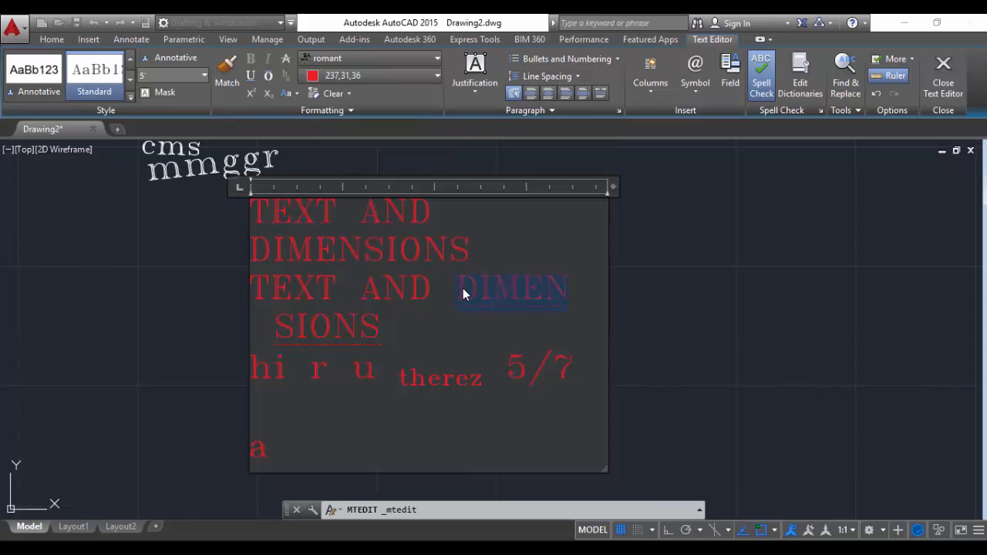
left_click(366, 76)
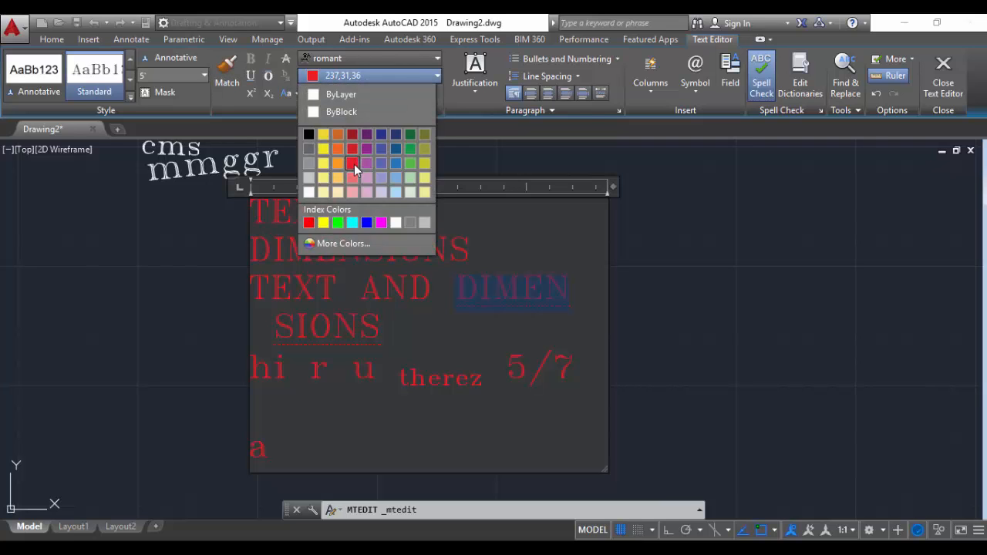
left_click(410, 149)
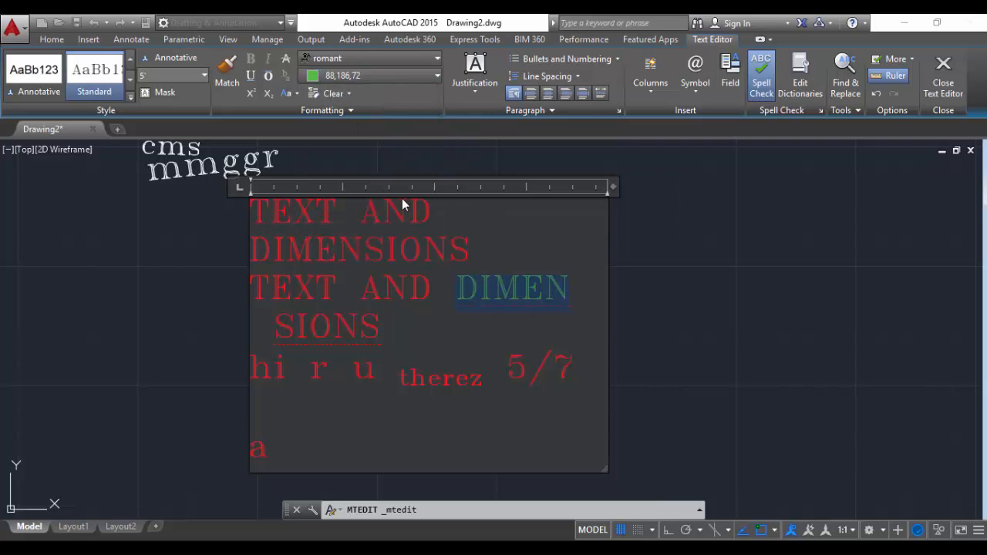
left_click(233, 87)
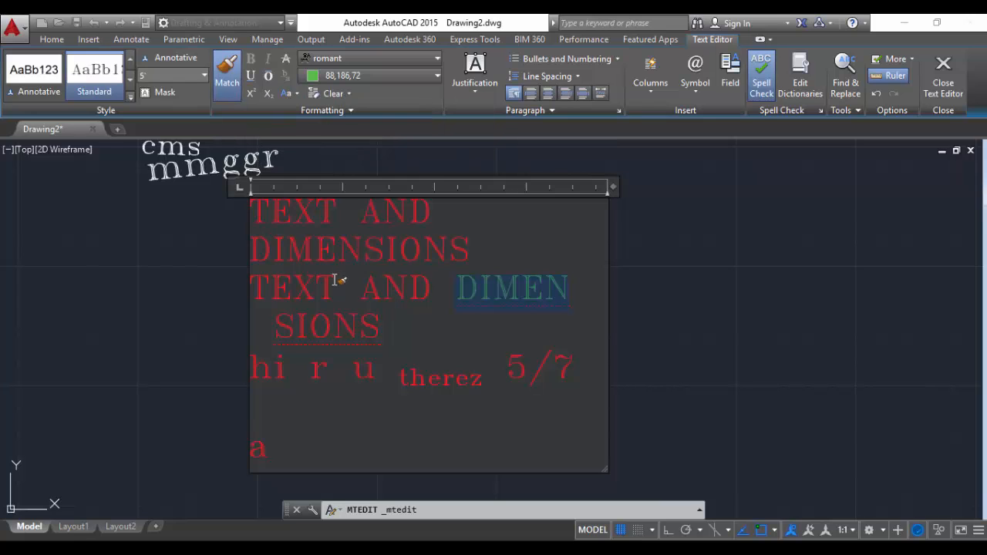
left_click_drag(475, 243, 248, 248)
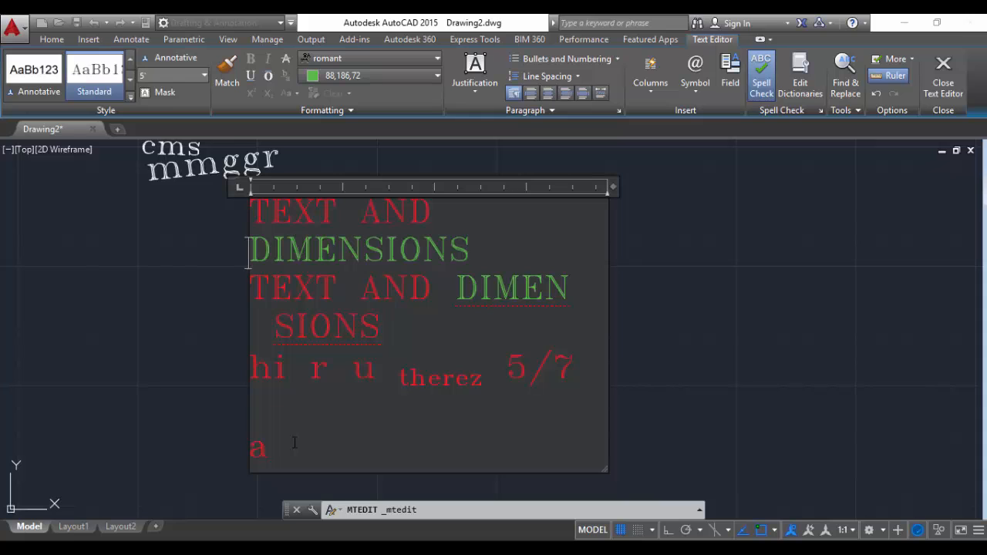
Step: Apply numbering to all lines of the multiline text and switch the list to bullets
left_click_drag(285, 453, 267, 230)
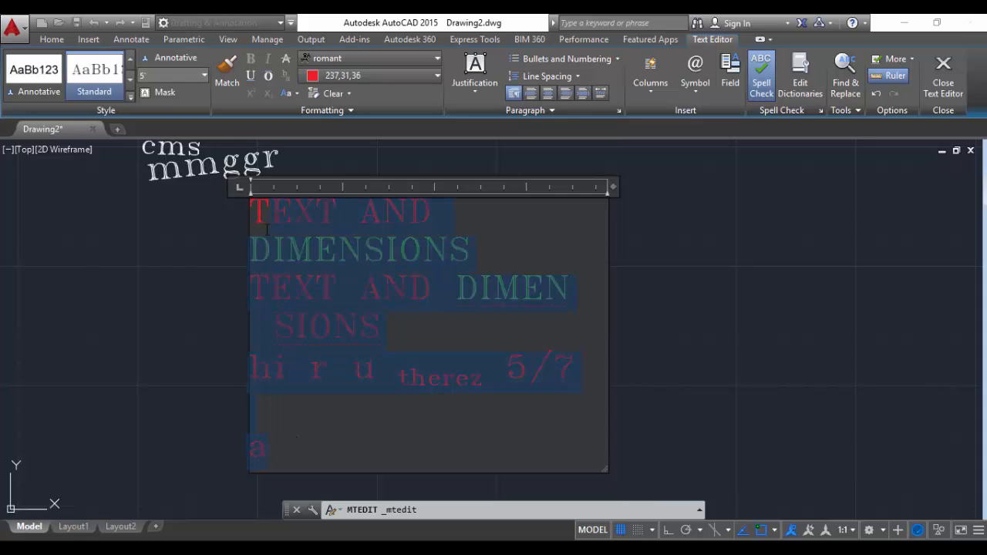
left_click(598, 59)
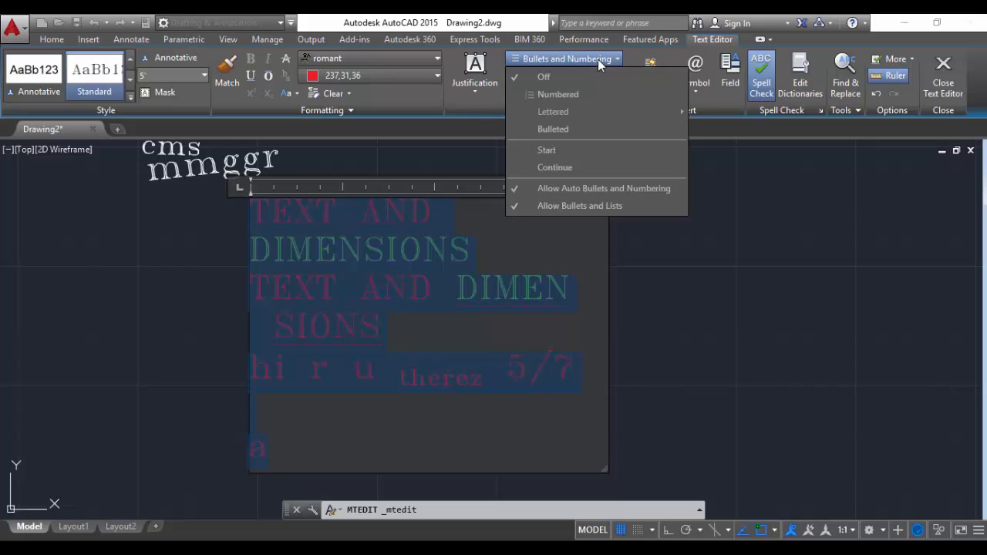
left_click(571, 93)
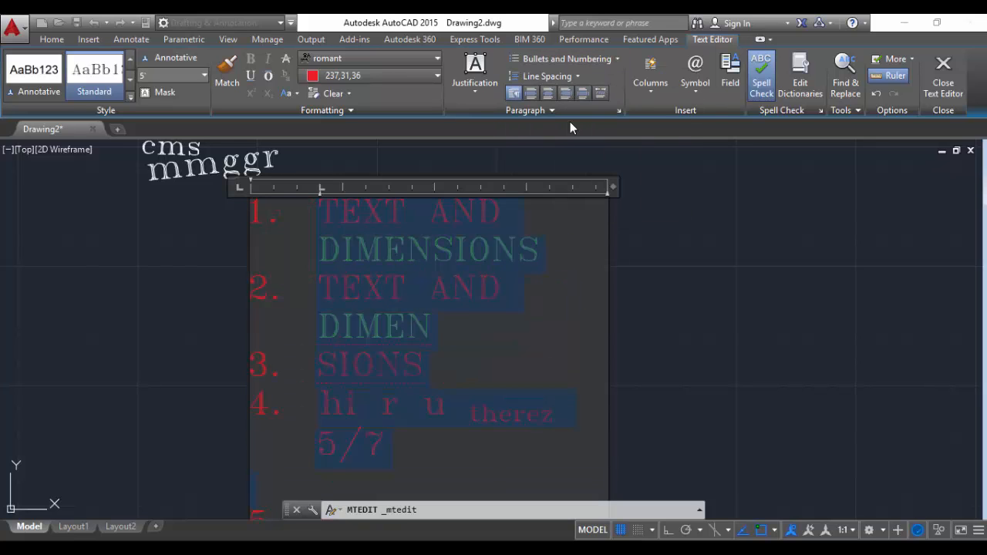
left_click(600, 62)
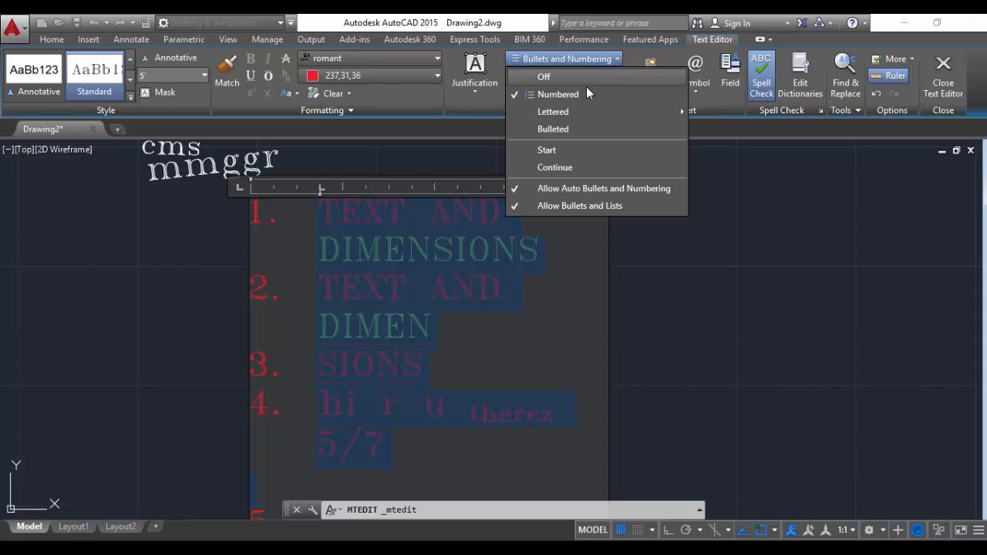
left_click(579, 129)
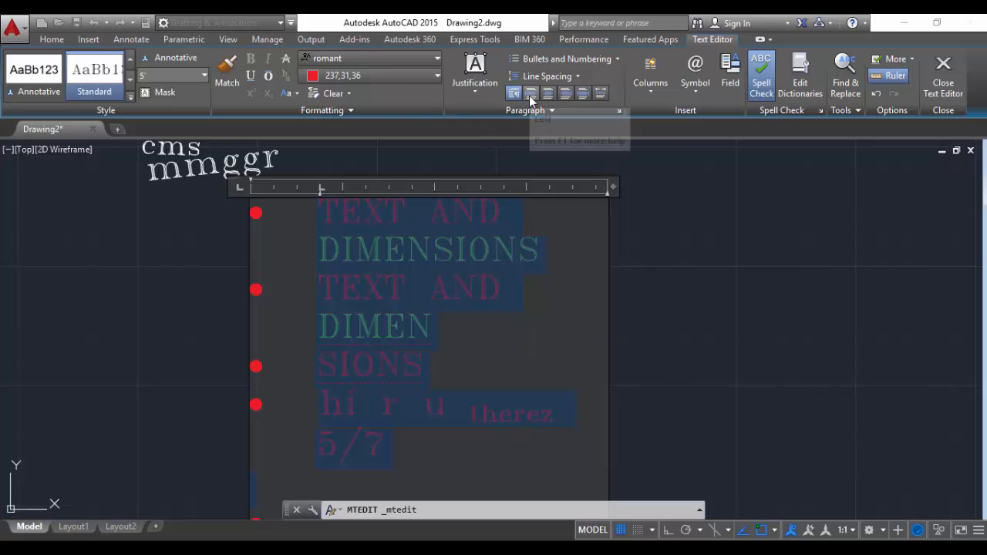
Step: Try right alignment on the bulleted paragraphs and set them to left alignment
left_click(565, 92)
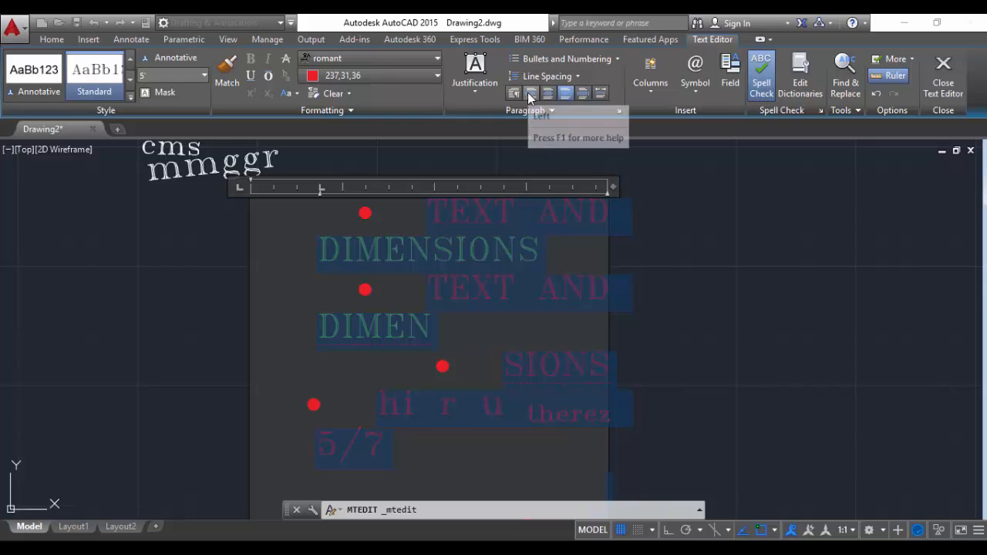
left_click(530, 94)
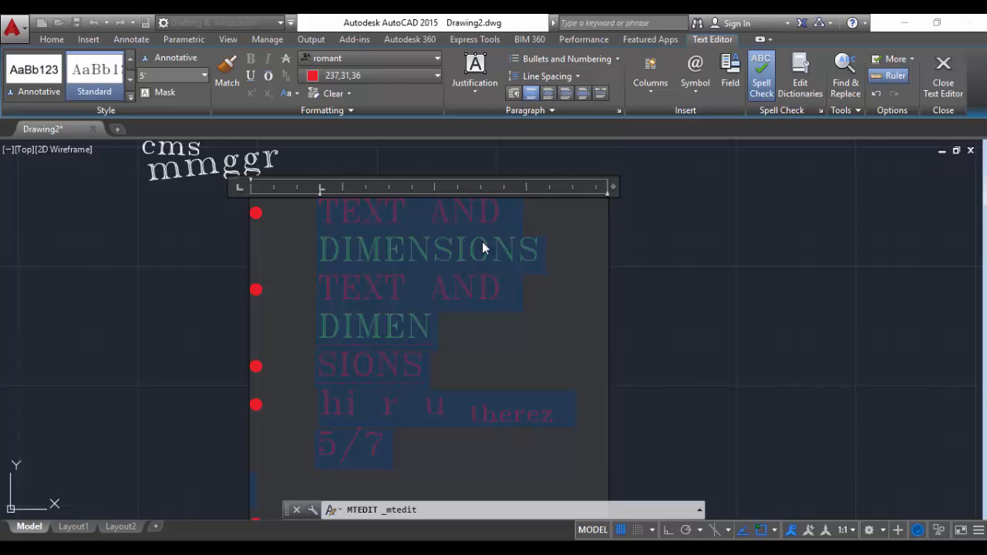
Step: Set the first DIMENSIONS to a text height of 7', underline and overline it, and save the text changes
key("ctrl+z")
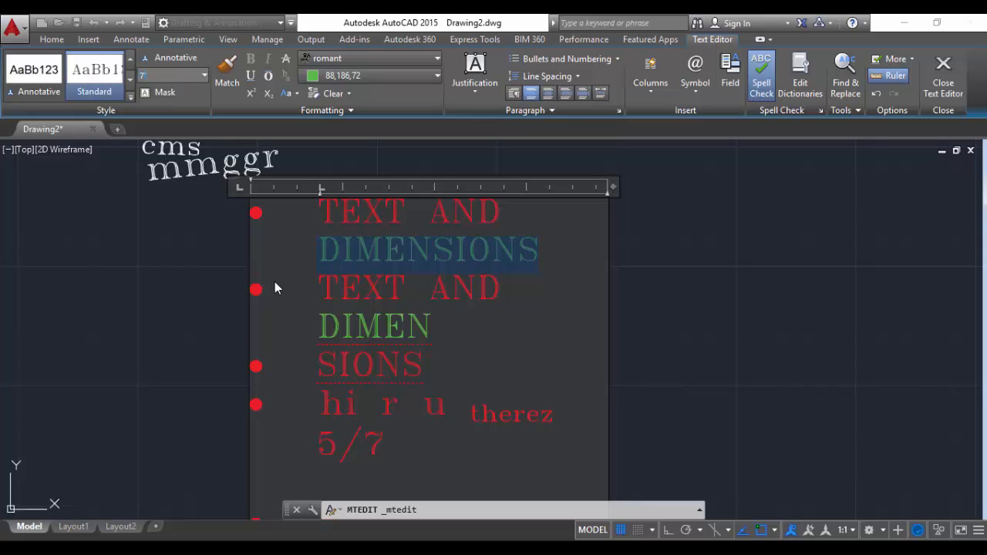
key("ctrl+z")
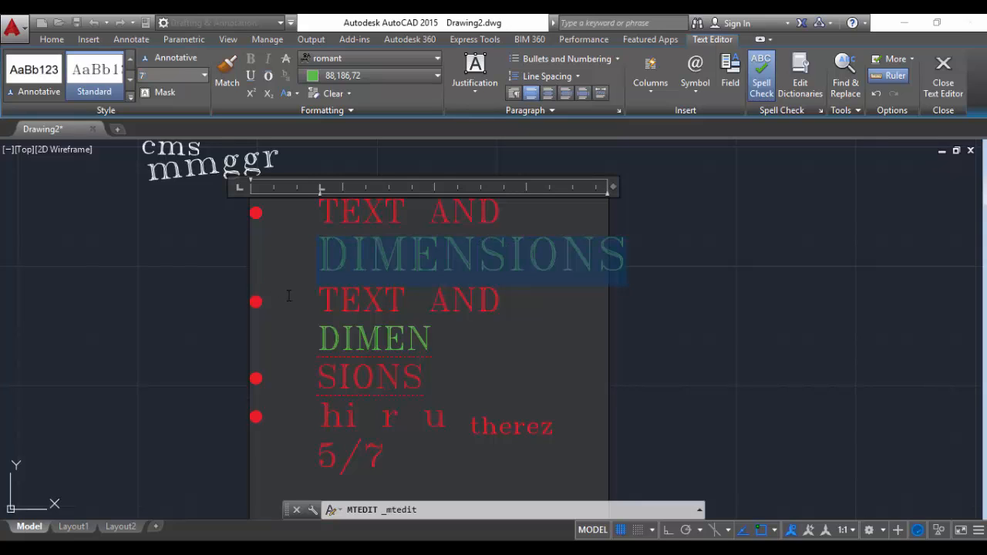
left_click(249, 79)
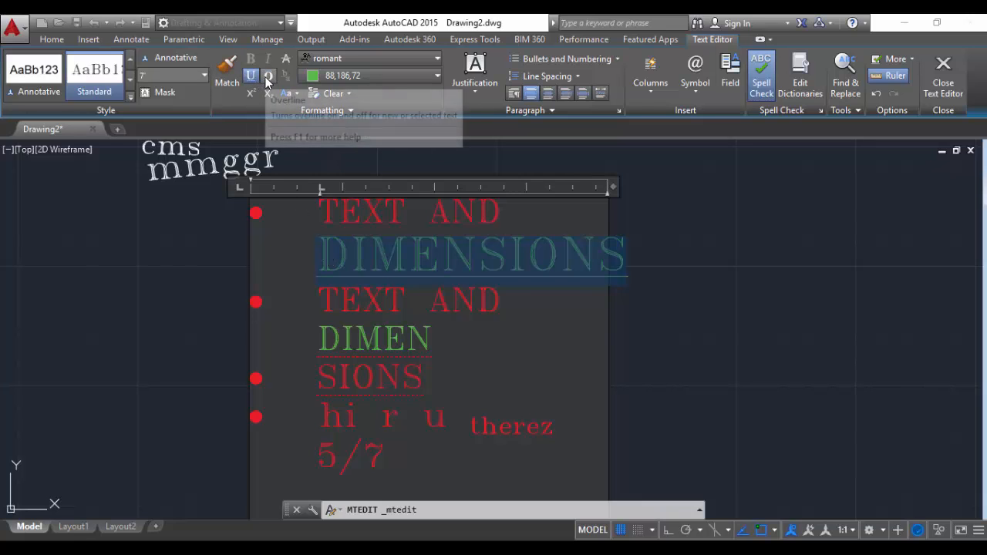
left_click(267, 77)
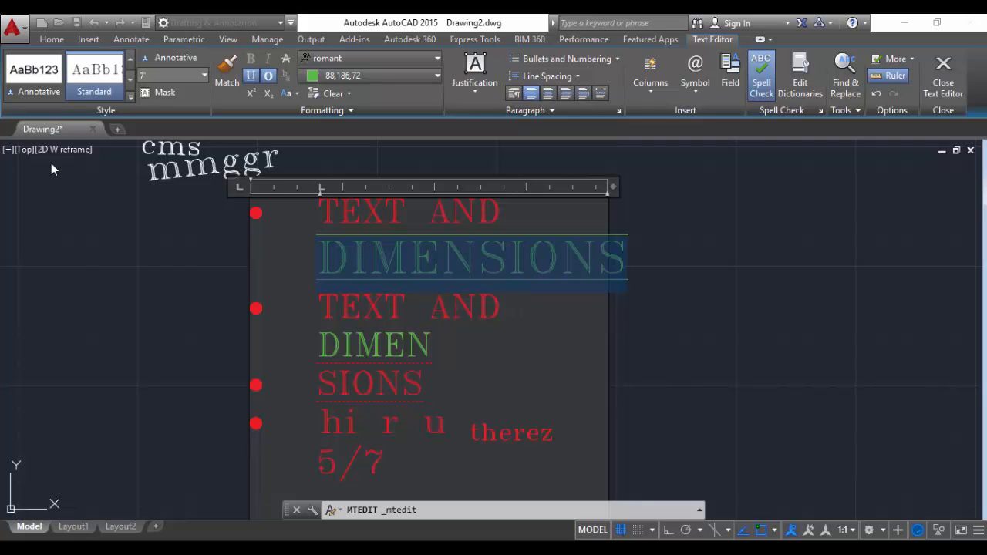
key("Escape")
key("Return")
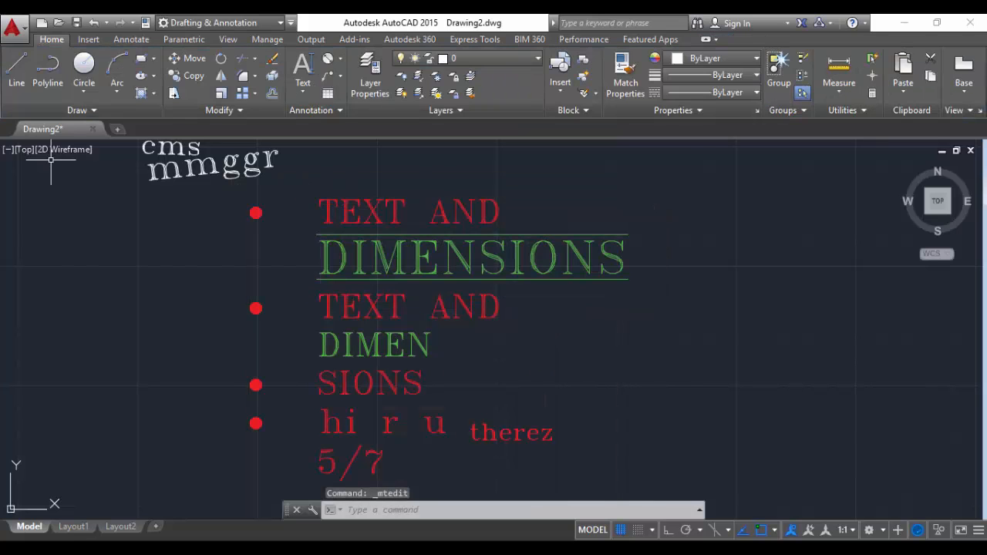
Step: Stretch the bulleted multiline text's box wider so that DIMEN and 5/7 move up to their preceding lines
left_click(256, 215)
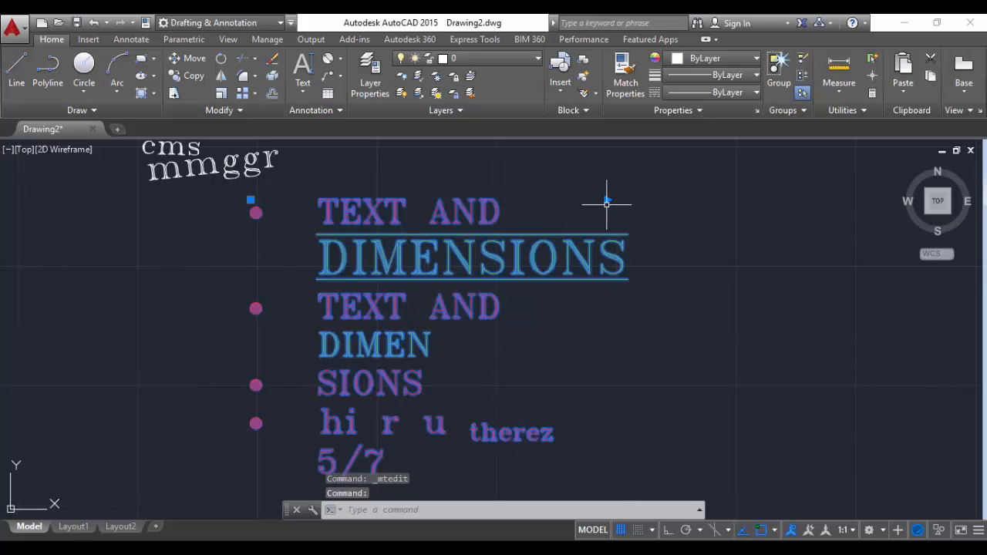
left_click(608, 201)
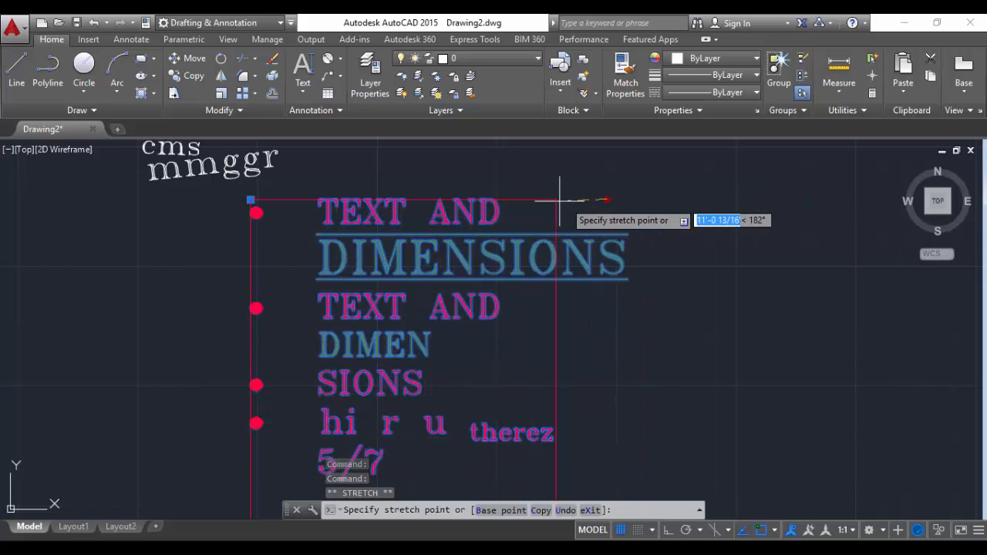
left_click(742, 195)
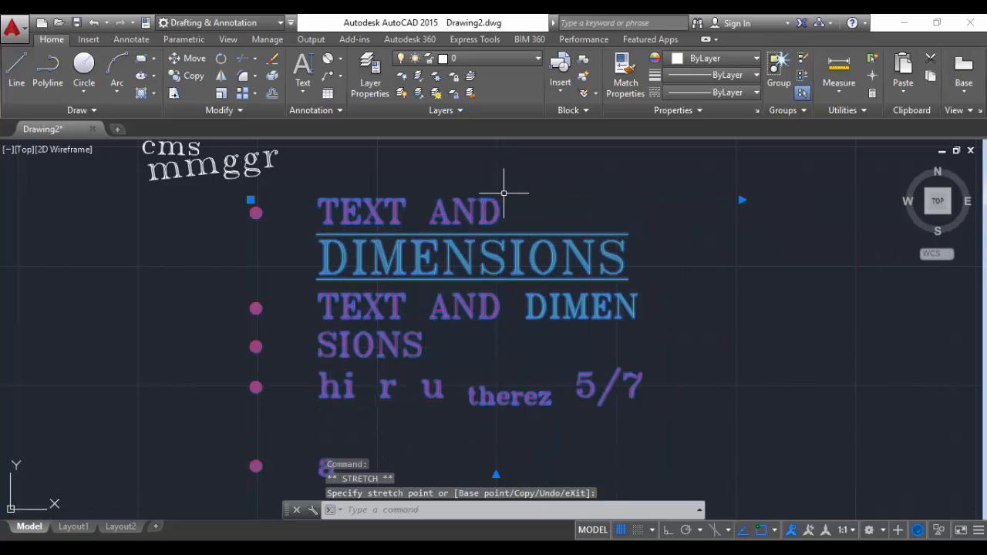
Step: Move the bulleted multiline text into the empty area well to the right of mmggr and deselect it
left_click(251, 200)
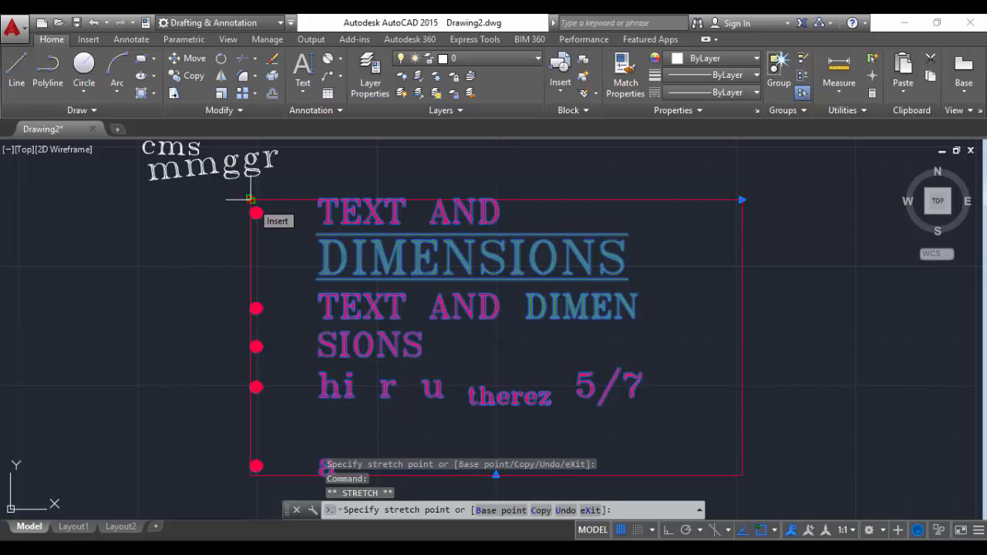
scroll(250, 201, "down", 6)
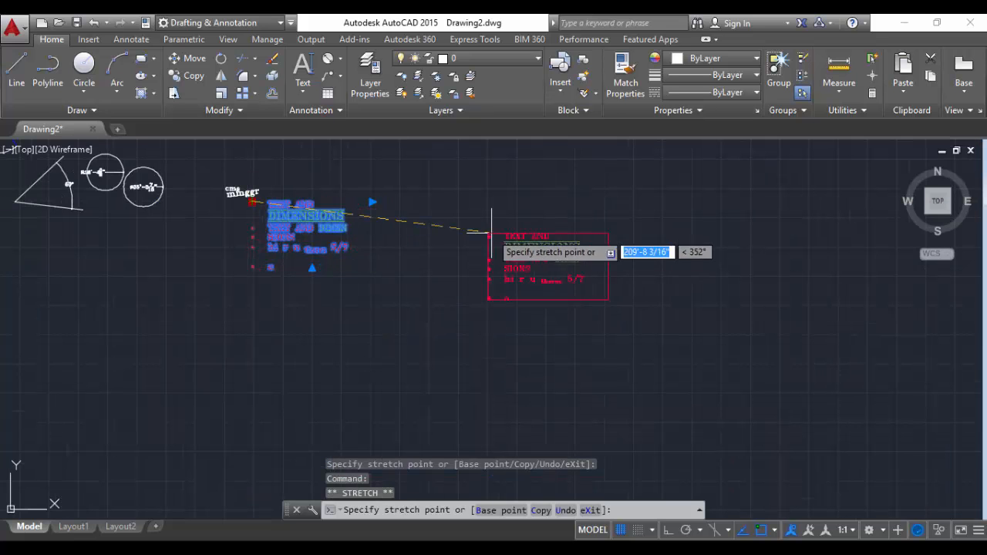
left_click(603, 202)
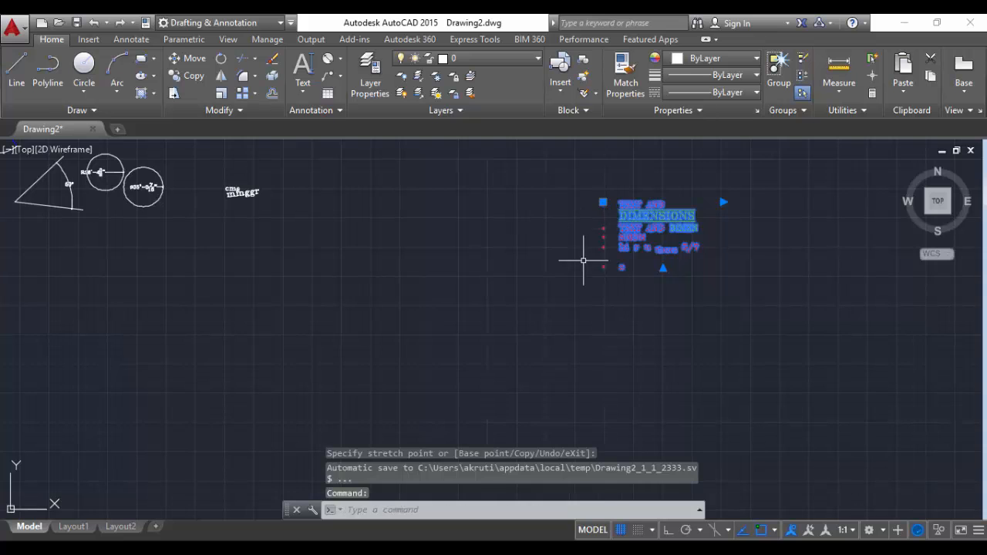
scroll(583, 261, "up", 2)
middle_click_drag(640, 225, 309, 335)
key("Escape")
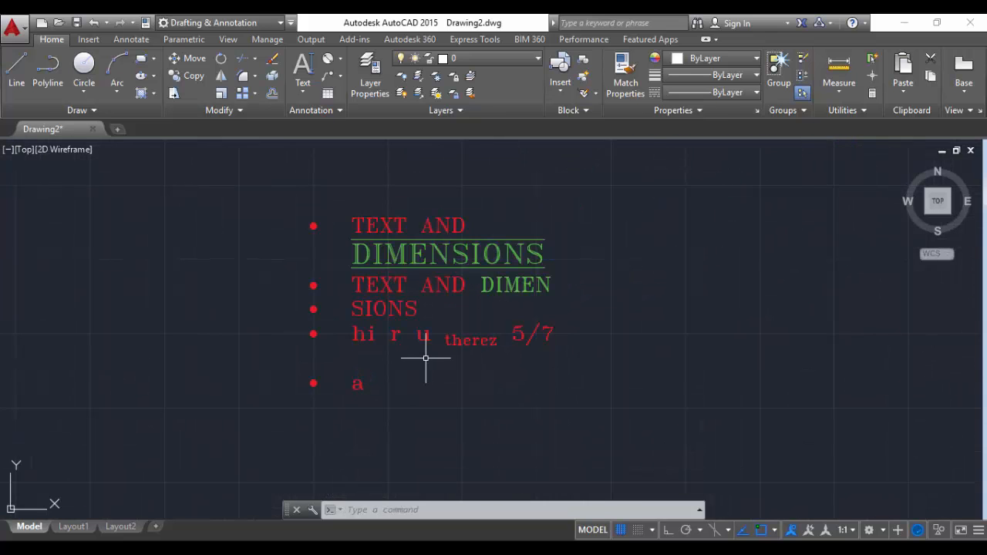
Step: Draw a nearly horizontal line about 267' long in the empty area beyond the bulleted multiline text
scroll(425, 358, "down", 2)
mouse_move(425, 358)
middle_mouse_down()
mouse_move(72, 244)
mouse_move(0, 276)
middle_mouse_up()
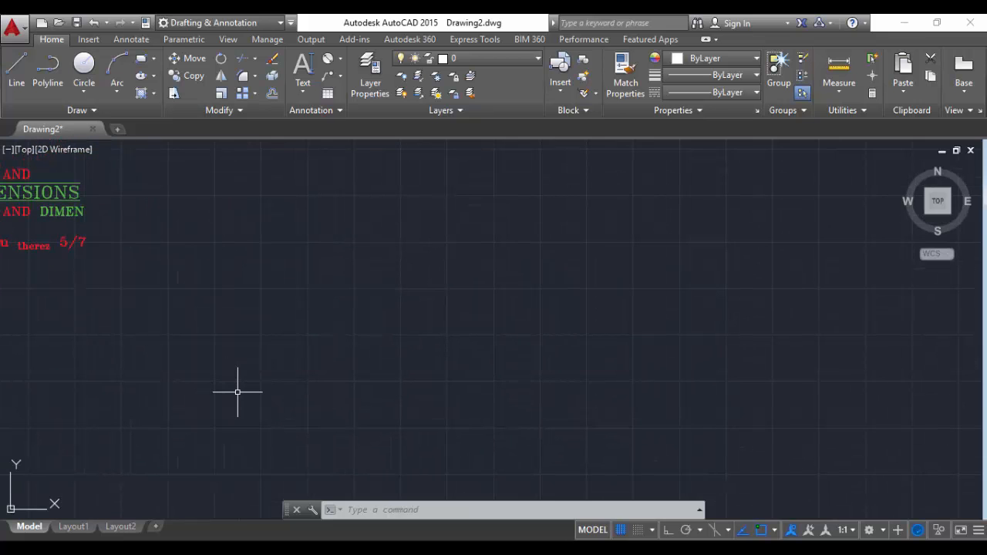
type("l")
key("Return")
left_click(286, 249)
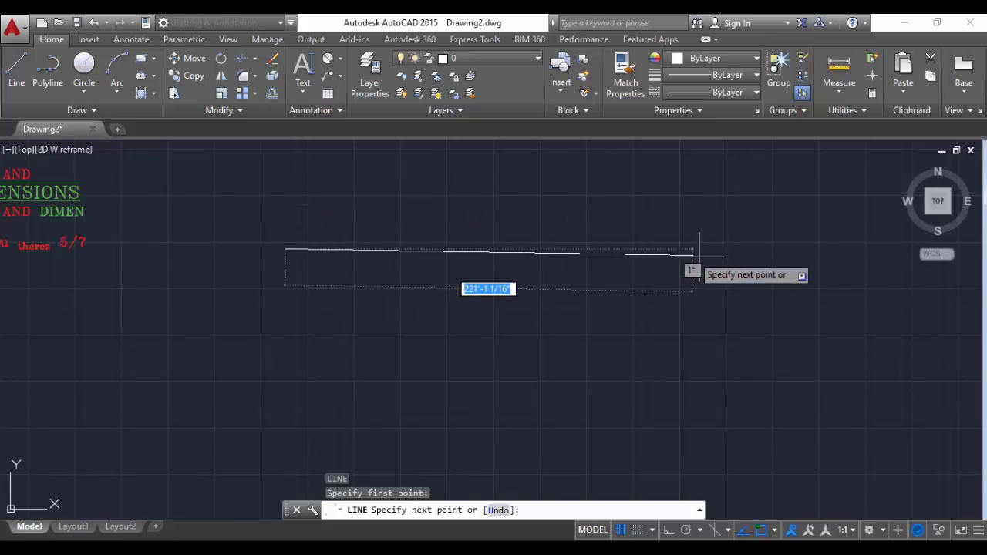
left_click(762, 247)
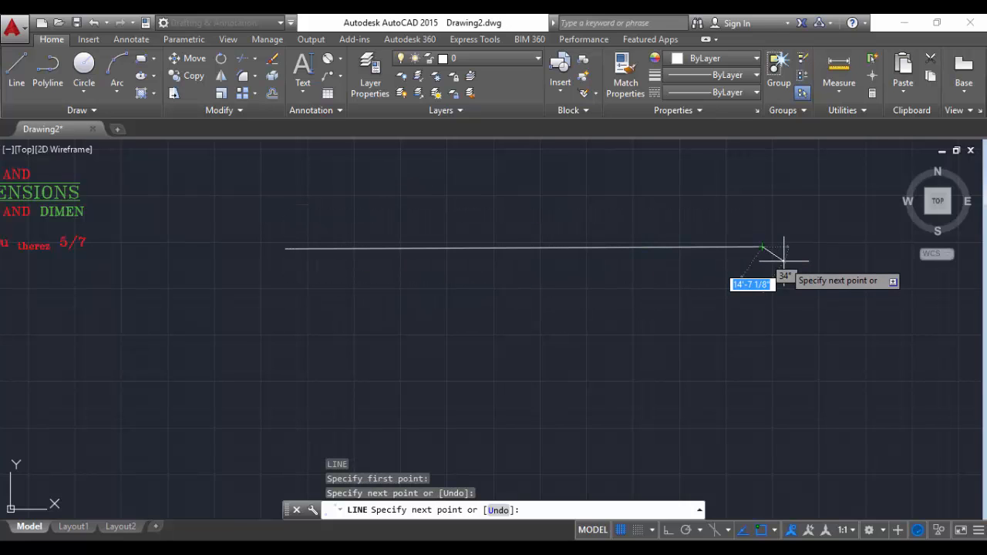
key("Escape")
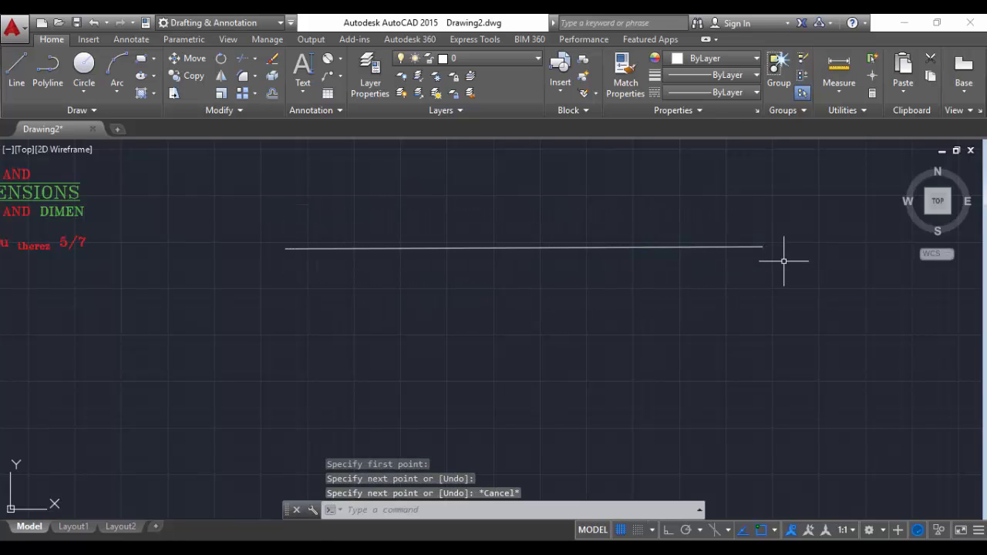
Step: Check the drawing's length and angle unit settings and keep them as they are
type("UN")
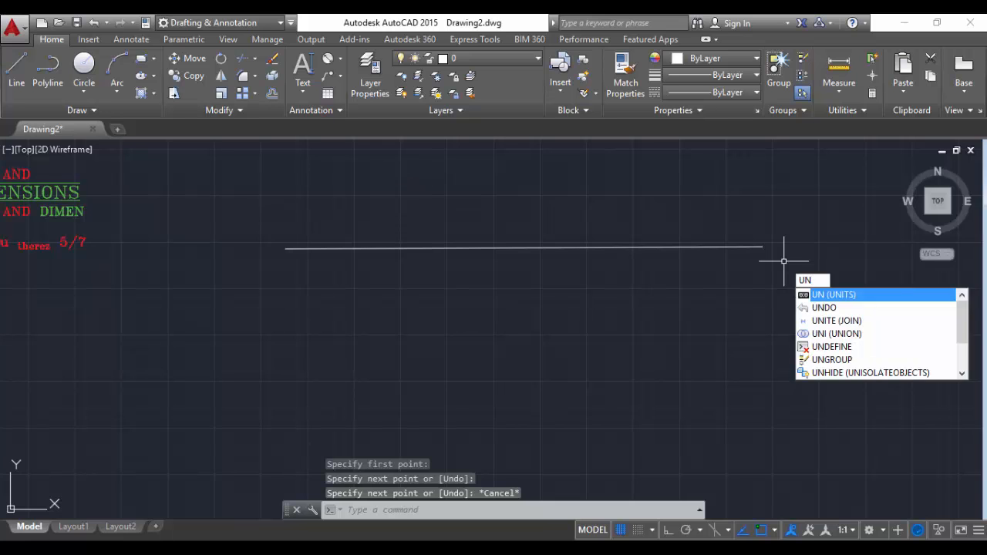
key("Return")
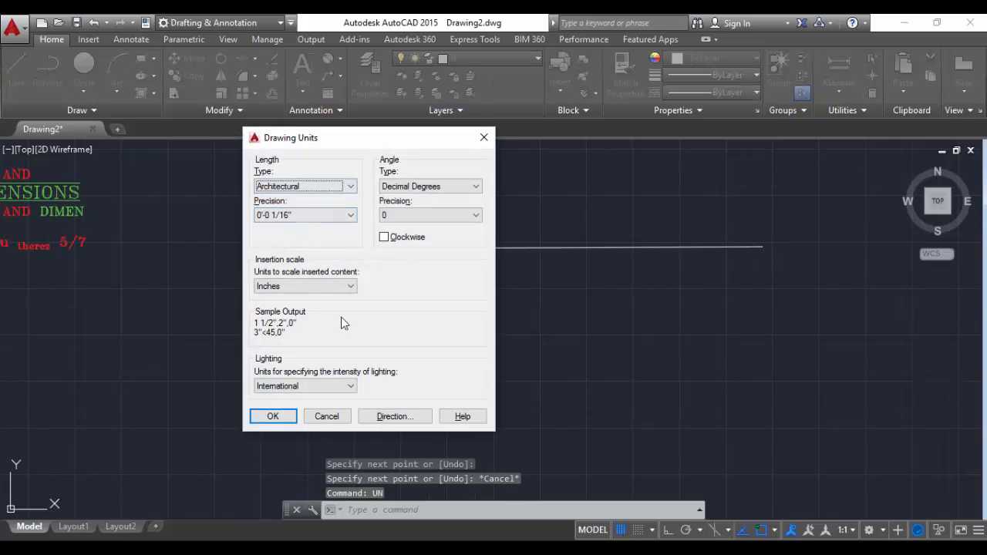
left_click(283, 417)
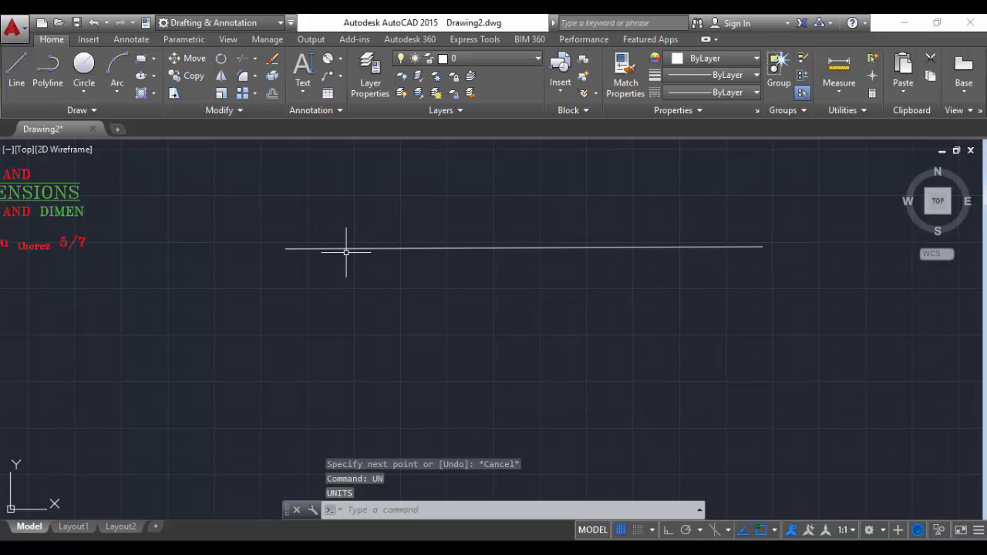
Step: Measure the distance between the two endpoints of the nearly horizontal line
scroll(456, 260, "up", 2)
middle_click_drag(456, 260, 242, 331)
middle_click_drag(313, 356, 371, 302)
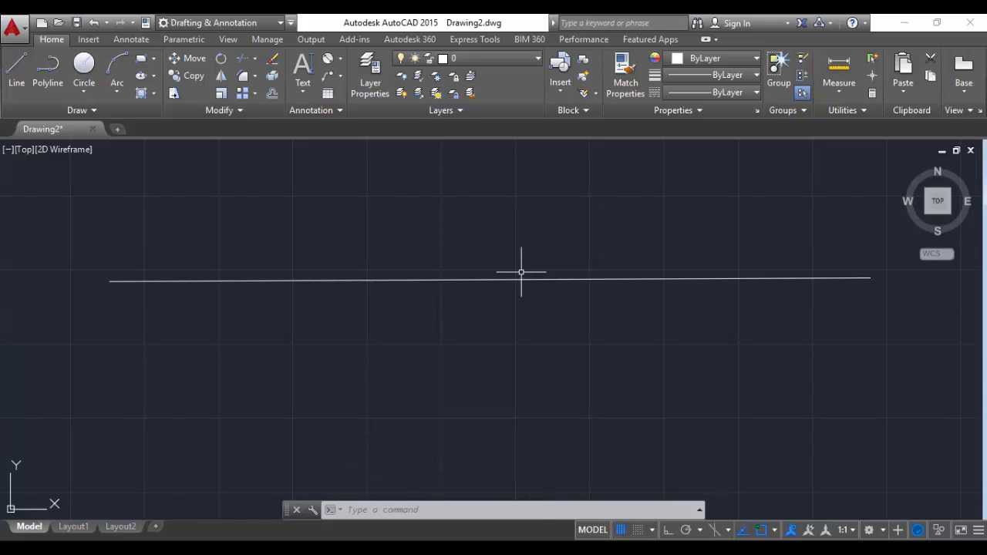
type("Di")
key("Return")
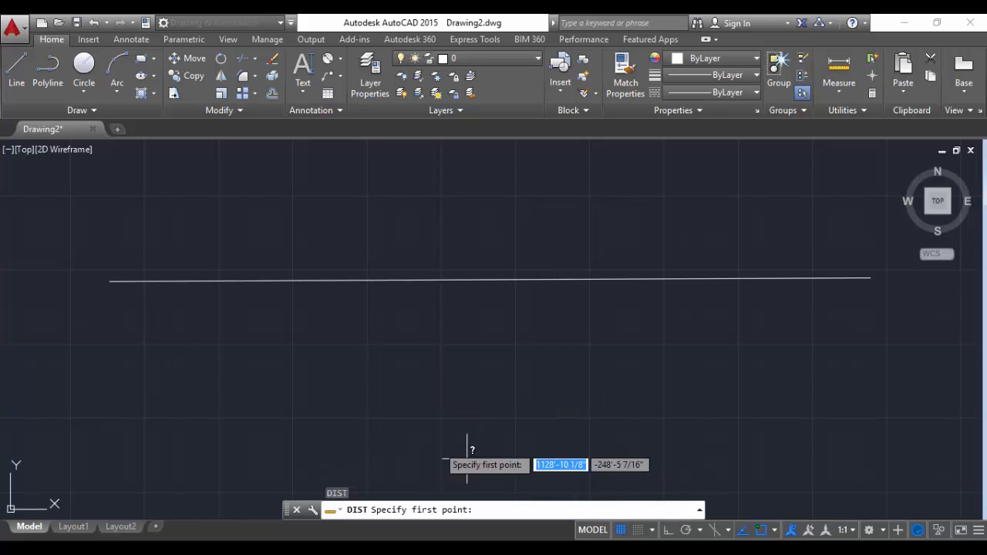
left_click(109, 281)
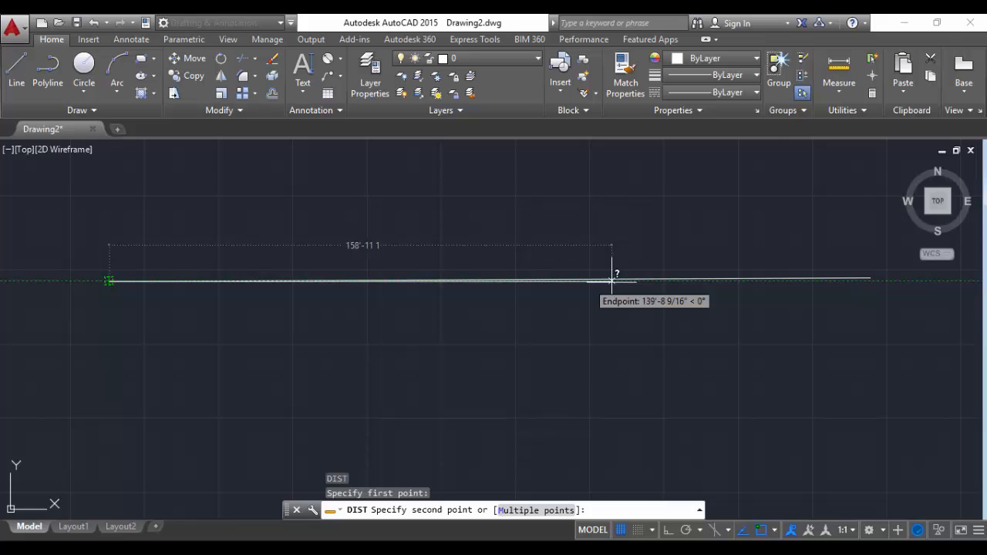
left_click(869, 277)
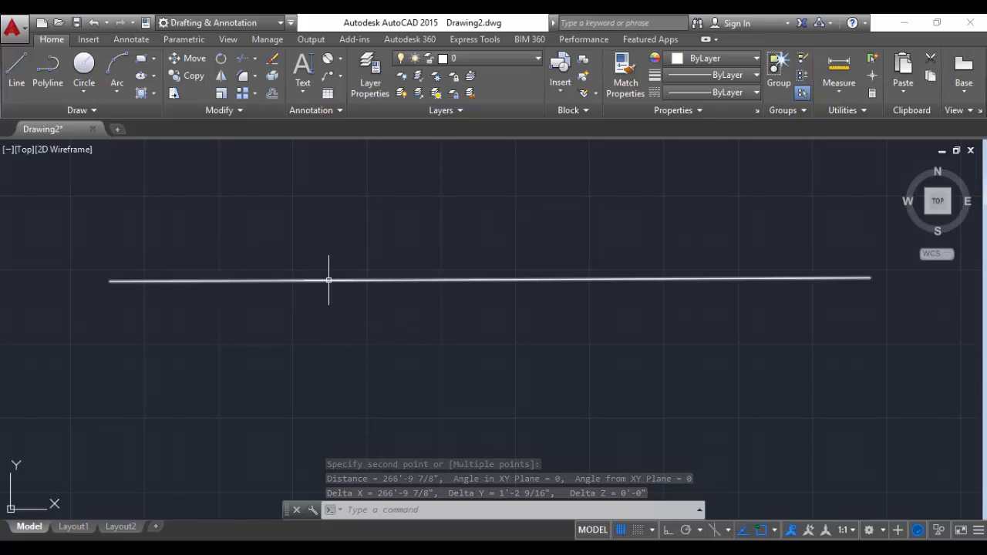
Step: Add a linear dimension between the line's two endpoints, placing the dimension line above it
middle_click_drag(461, 336, 417, 246)
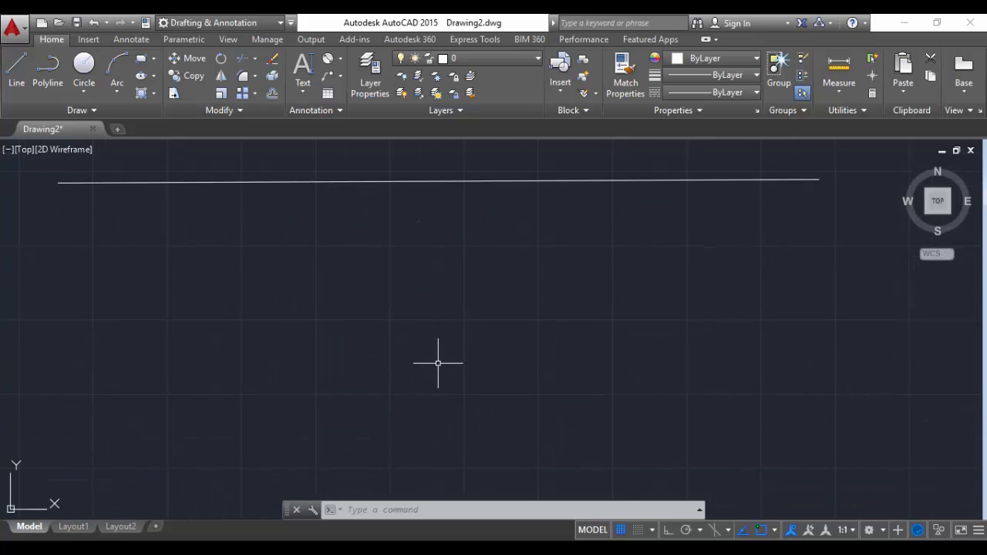
middle_click_drag(345, 283, 346, 386)
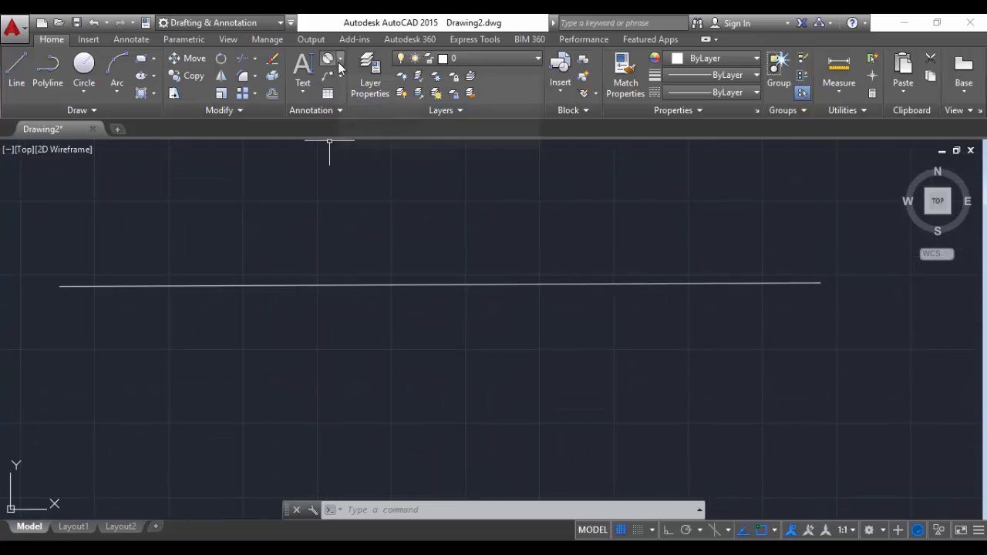
left_click(340, 67)
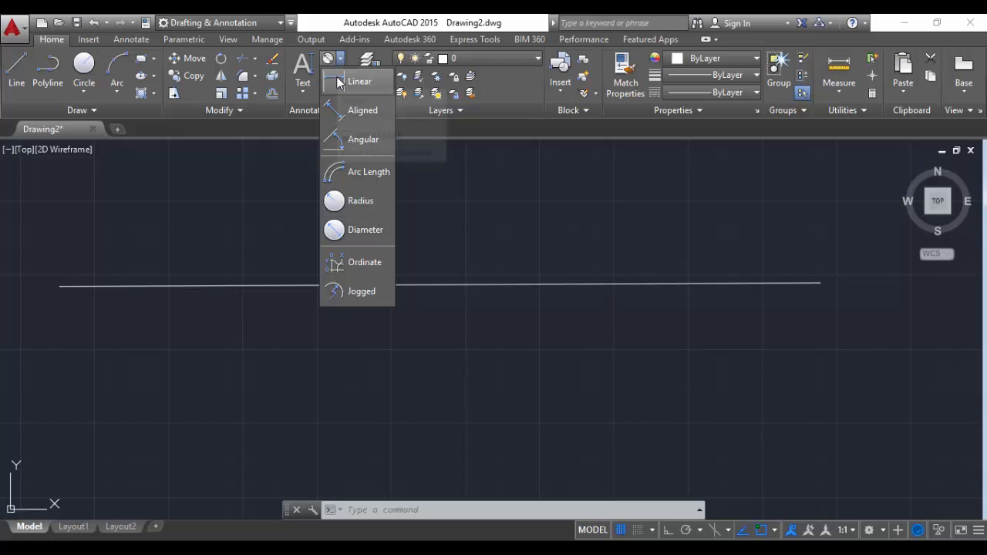
left_click(351, 79)
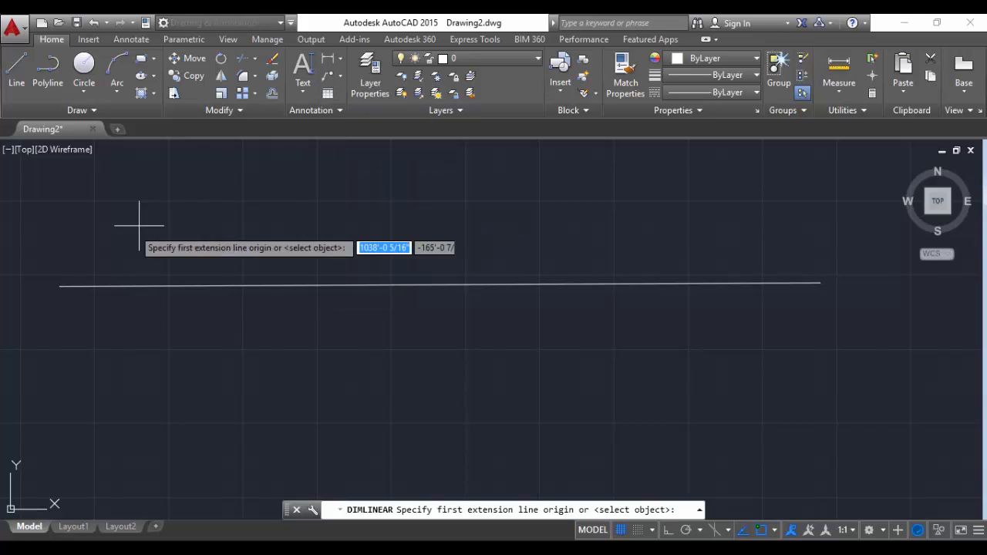
left_click(60, 286)
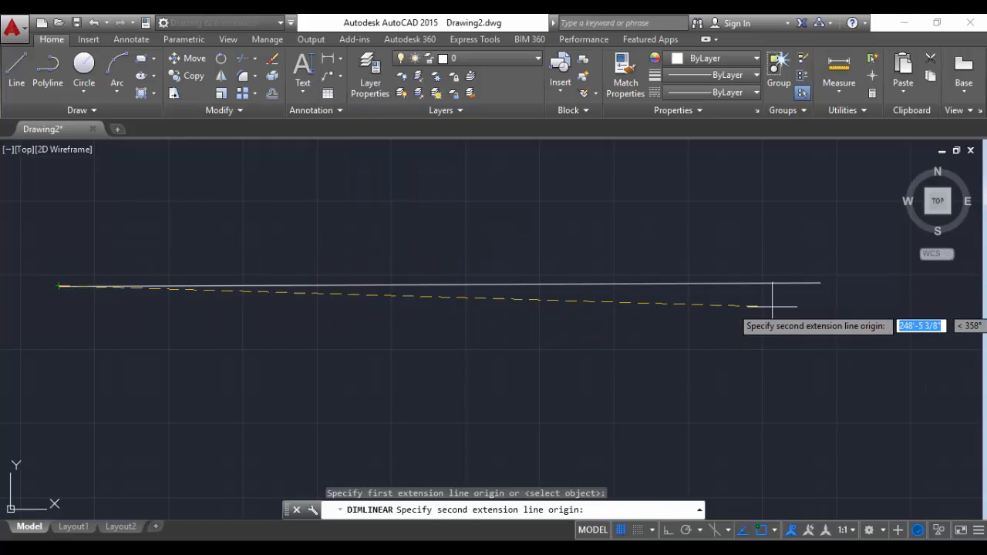
left_click(819, 286)
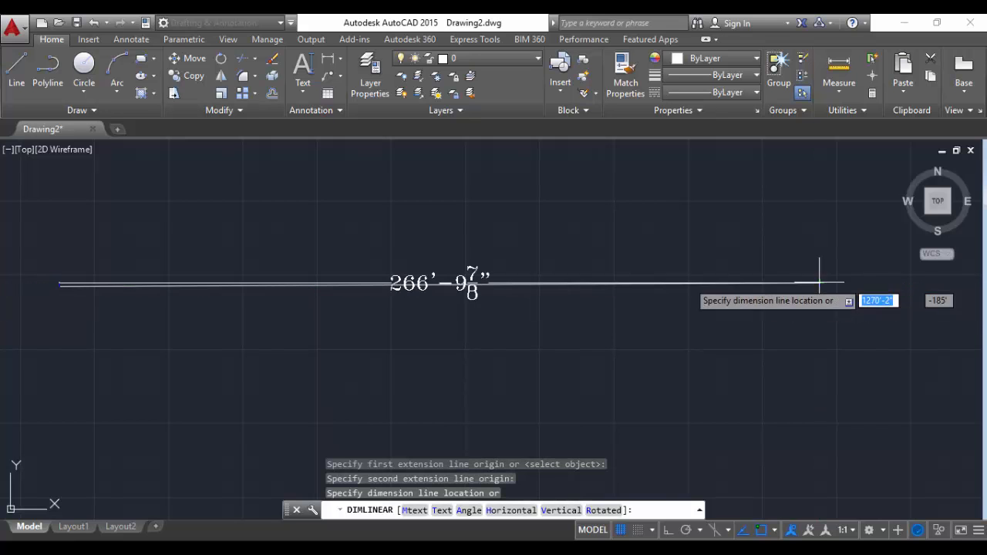
left_click(809, 230)
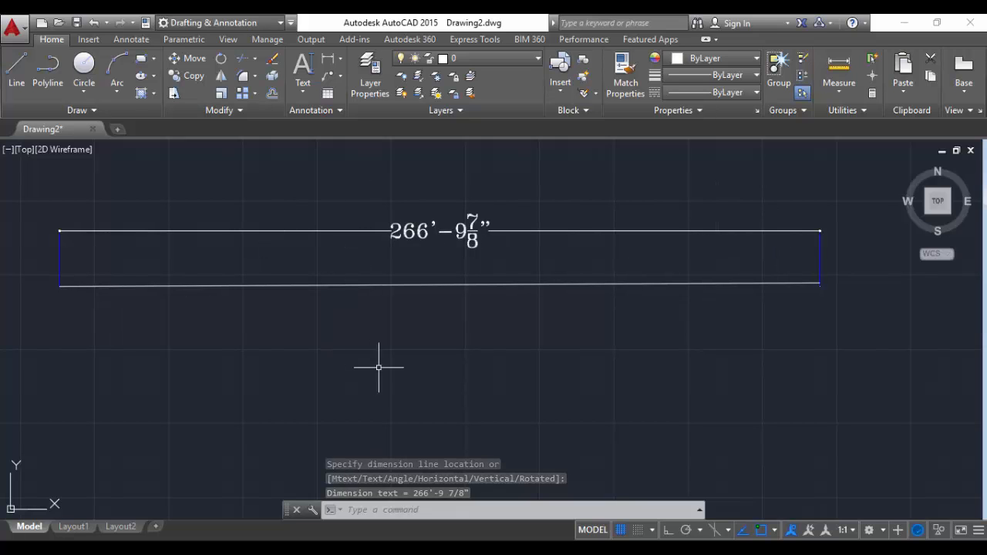
Step: Modify the Standard dimension style's dimension lines to red, linetype ACAD_ISO03W100 and lineweight 0.15 mm
type("D")
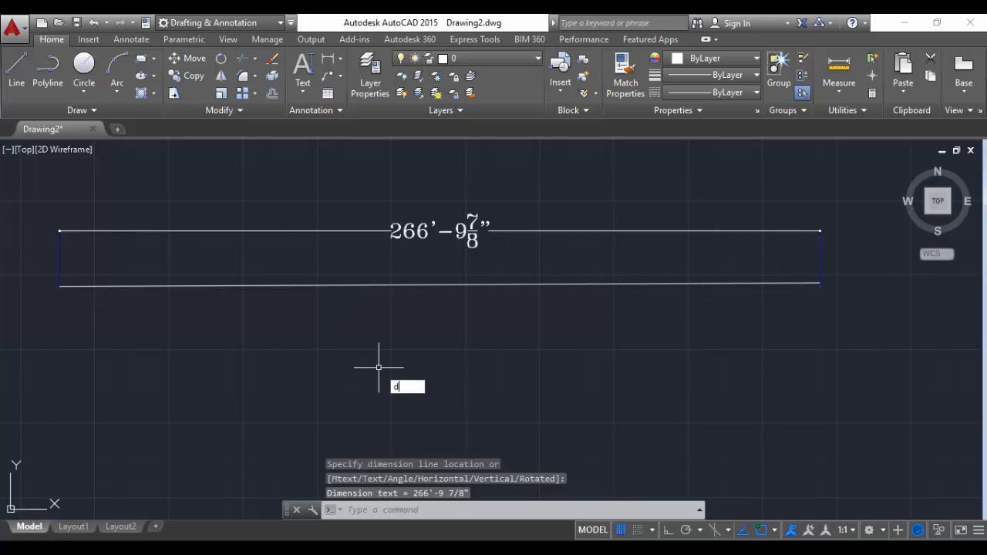
key("Return")
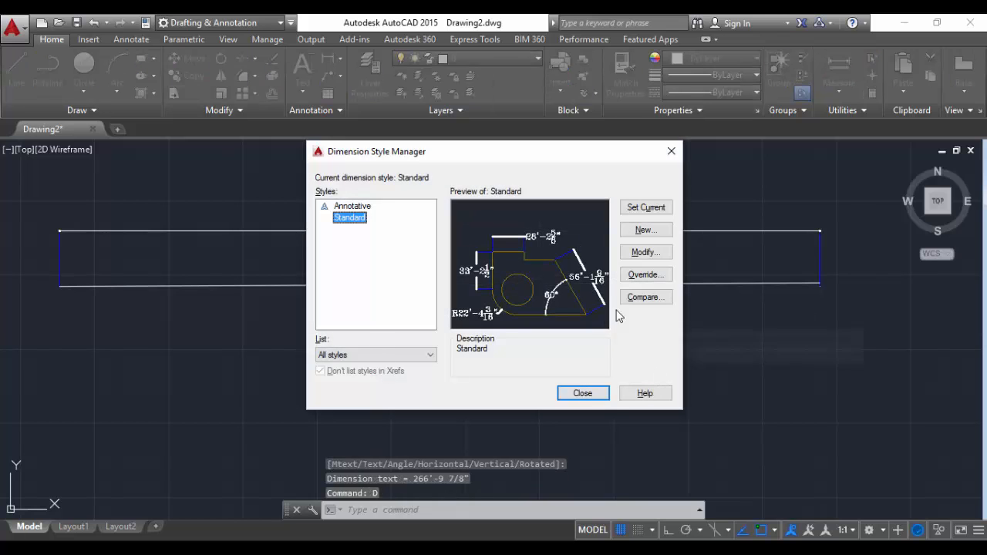
left_click(655, 254)
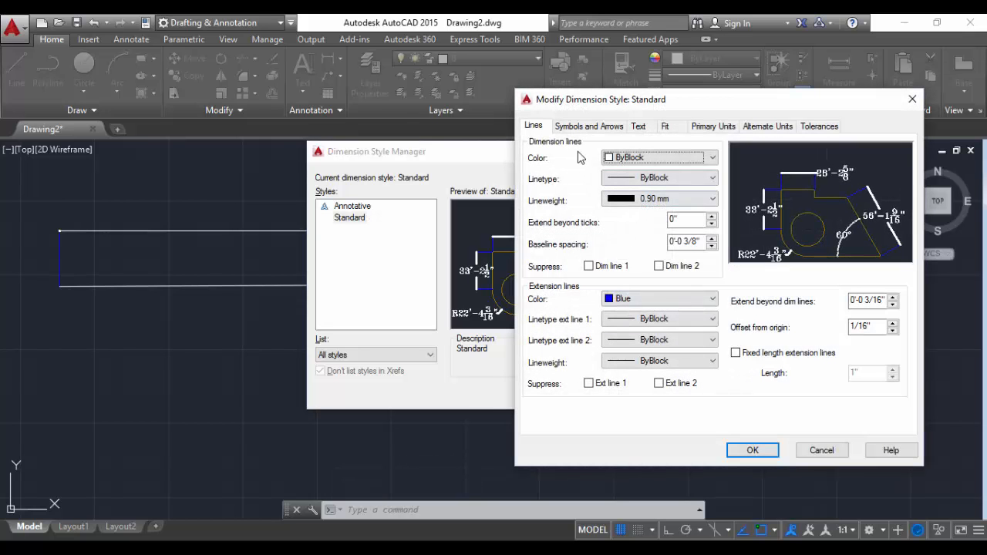
left_click(630, 160)
left_click(629, 183)
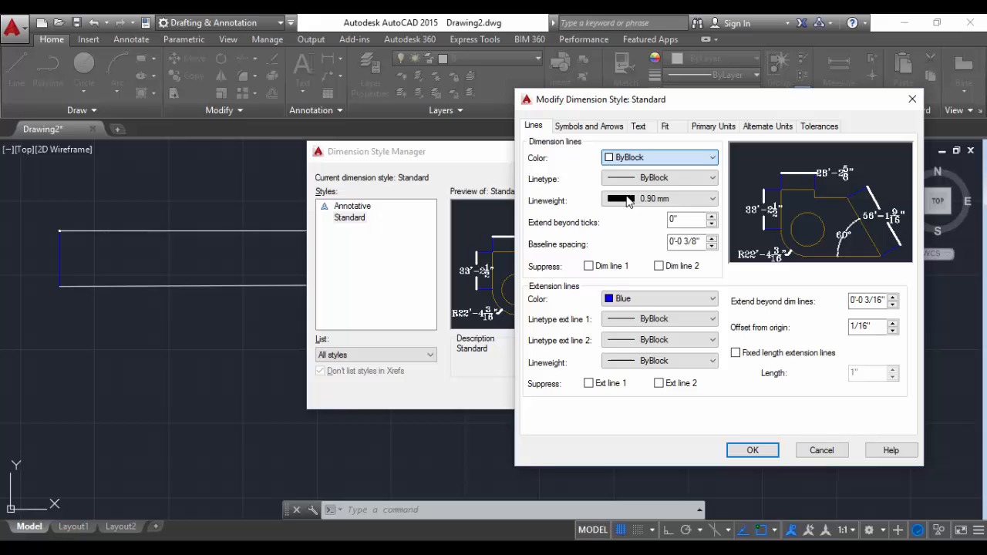
left_click(662, 179)
left_click(660, 243)
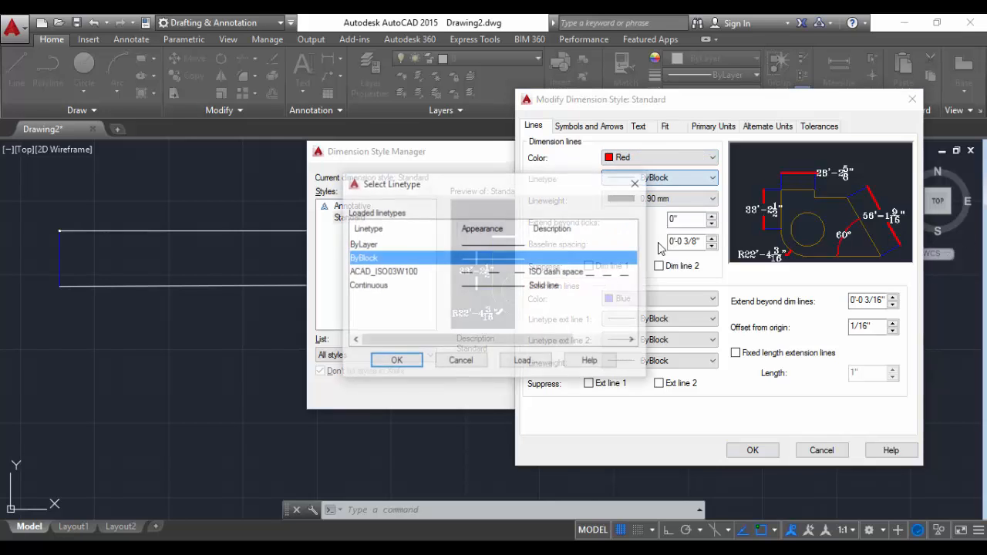
left_click(528, 273)
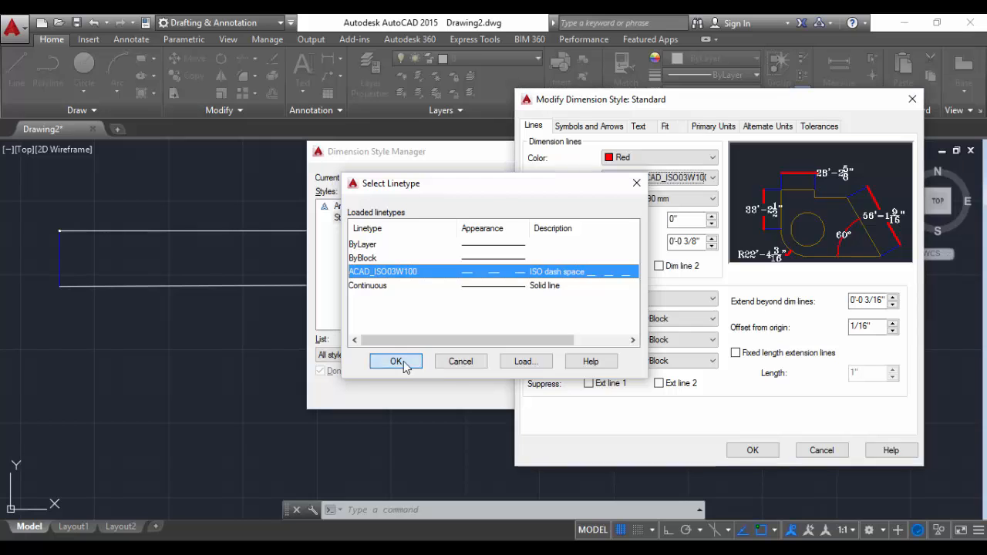
left_click(397, 361)
left_click(659, 199)
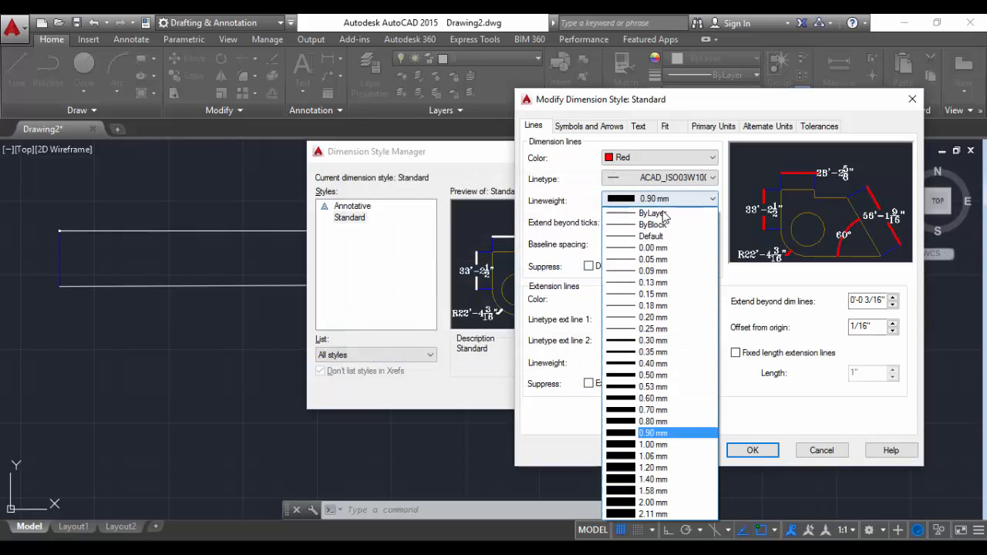
left_click(659, 295)
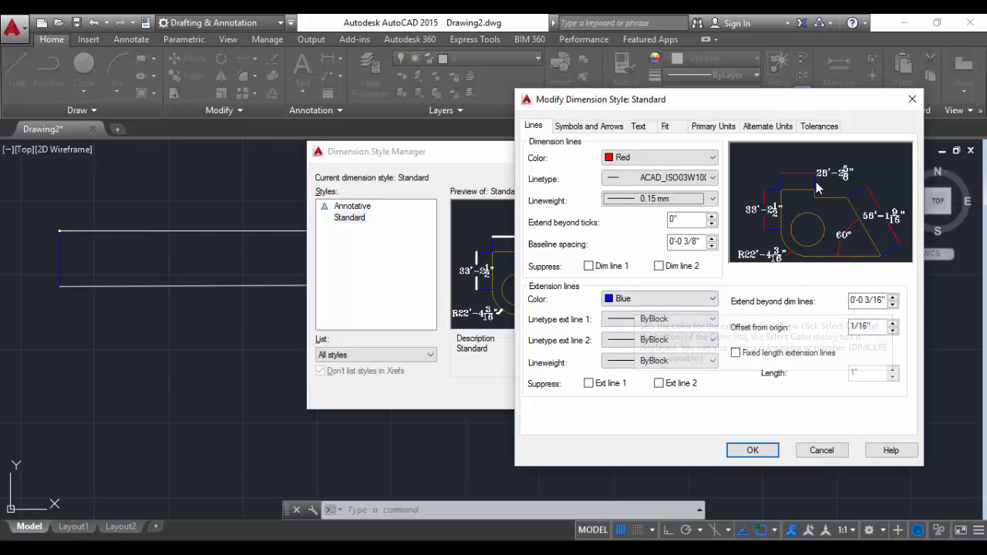
Step: Set the style's extension line color to red and the first extension line's linetype to ACAD_ISO03W100
left_click(671, 297)
left_click(656, 335)
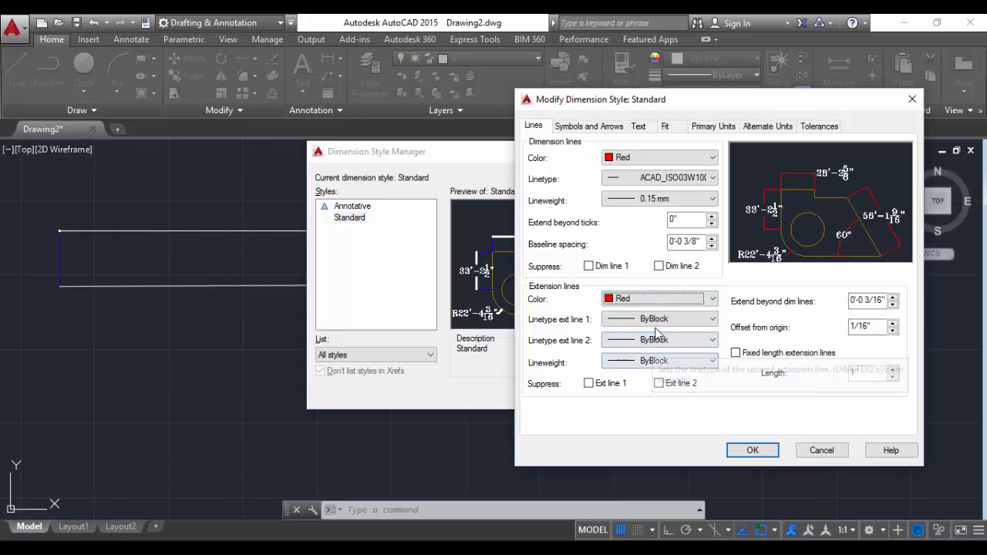
left_click(655, 320)
left_click(652, 352)
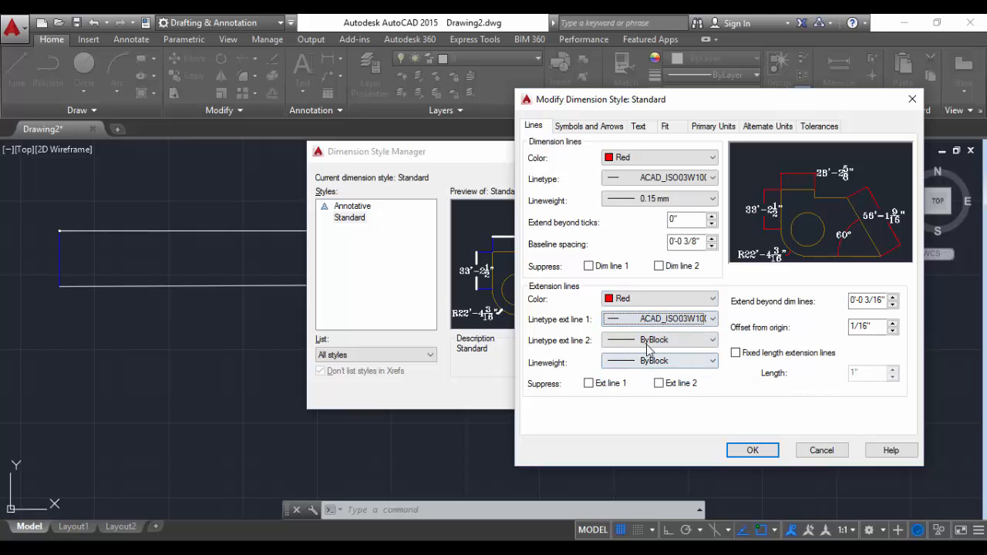
Step: Set the style's first and second arrowheads to Closed filled with an arrow size of 3'
left_click(590, 126)
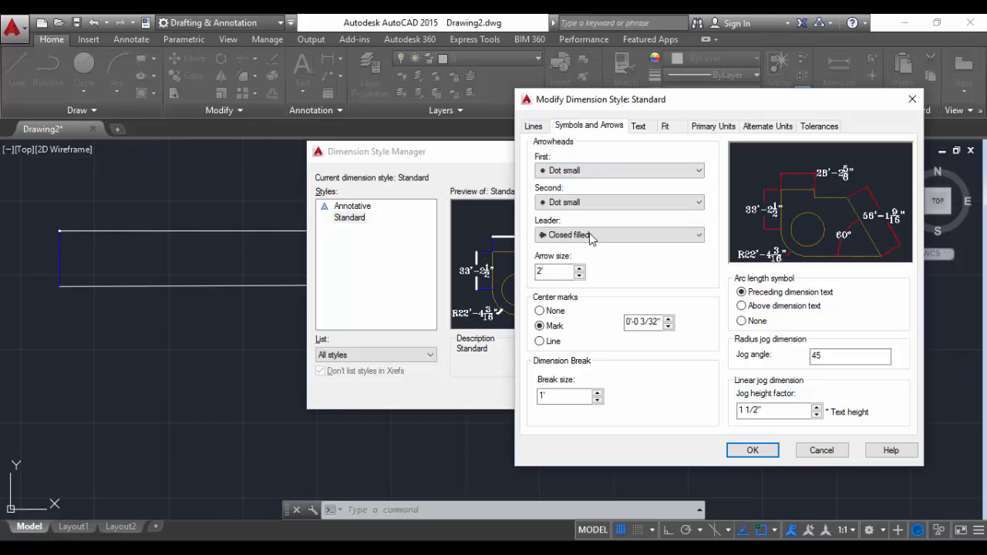
left_click(581, 171)
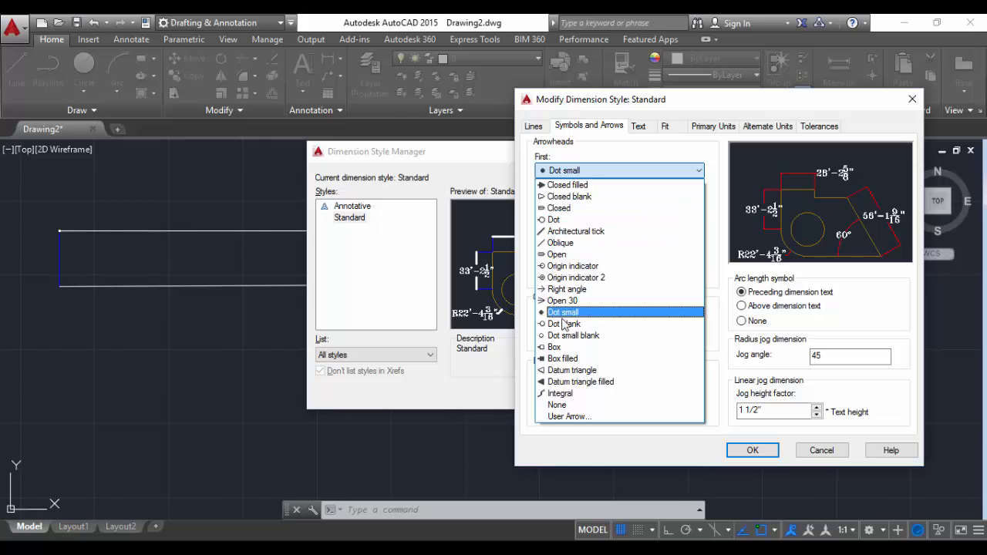
left_click(598, 186)
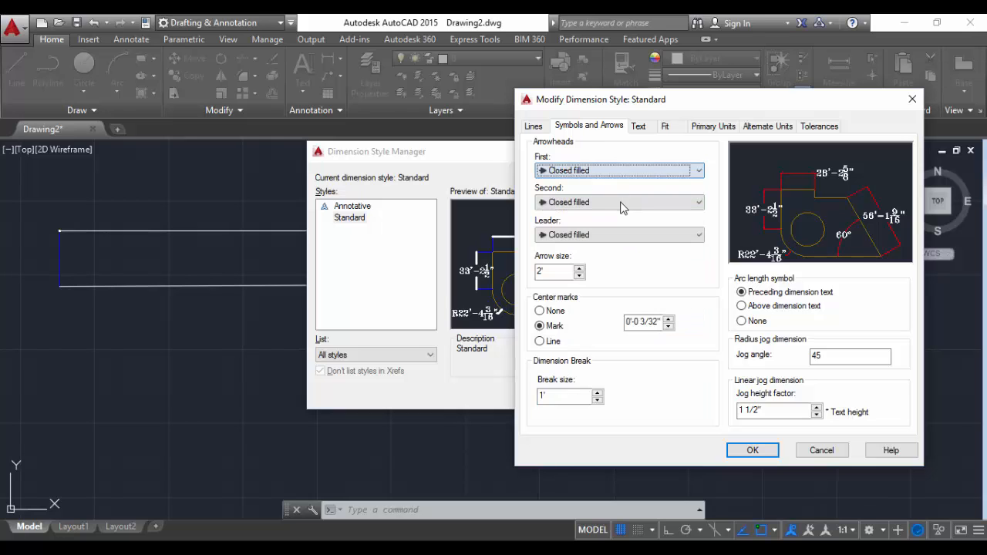
double_click(561, 271)
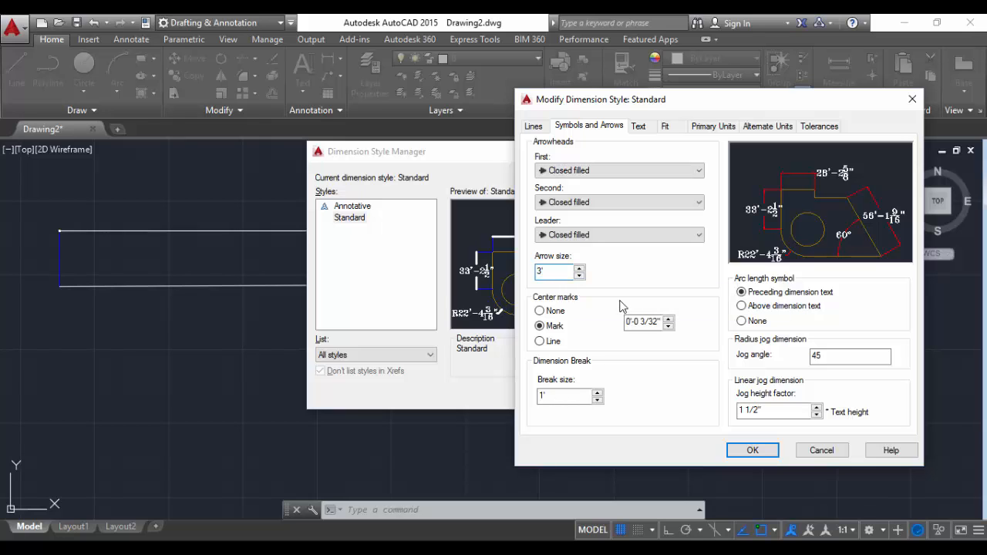
Step: Align the style's dimension text with the dimension line and return to the dimension and extension line settings
left_click(638, 125)
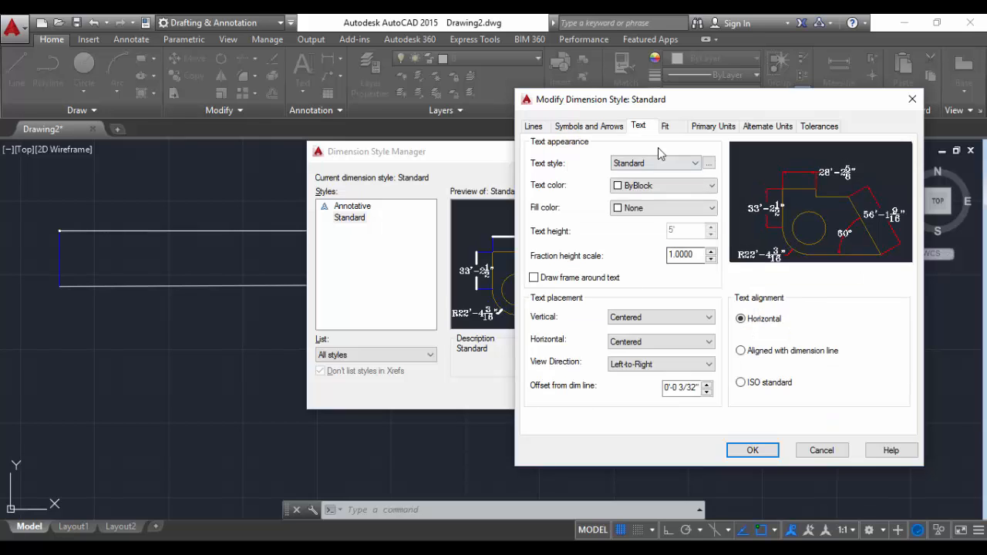
left_click(742, 357)
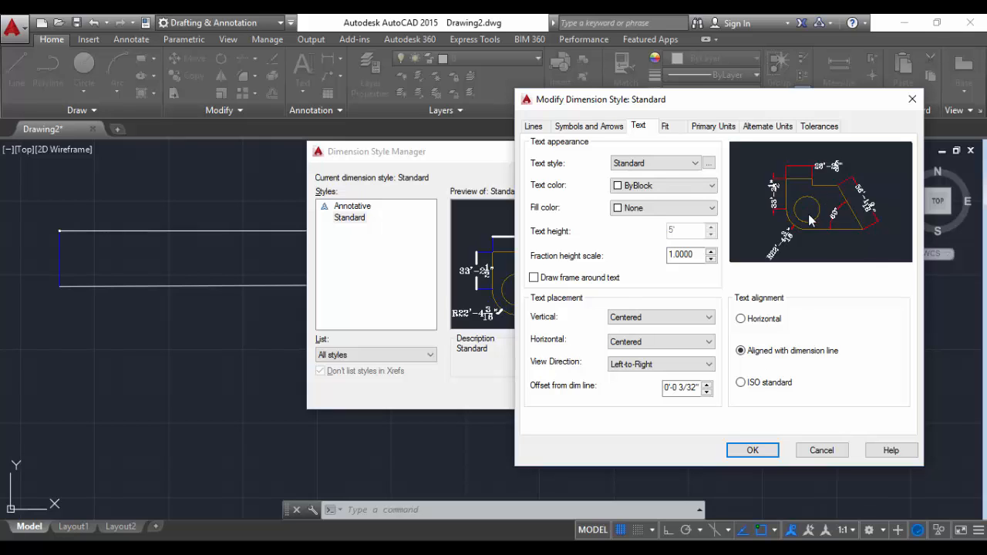
left_click(533, 126)
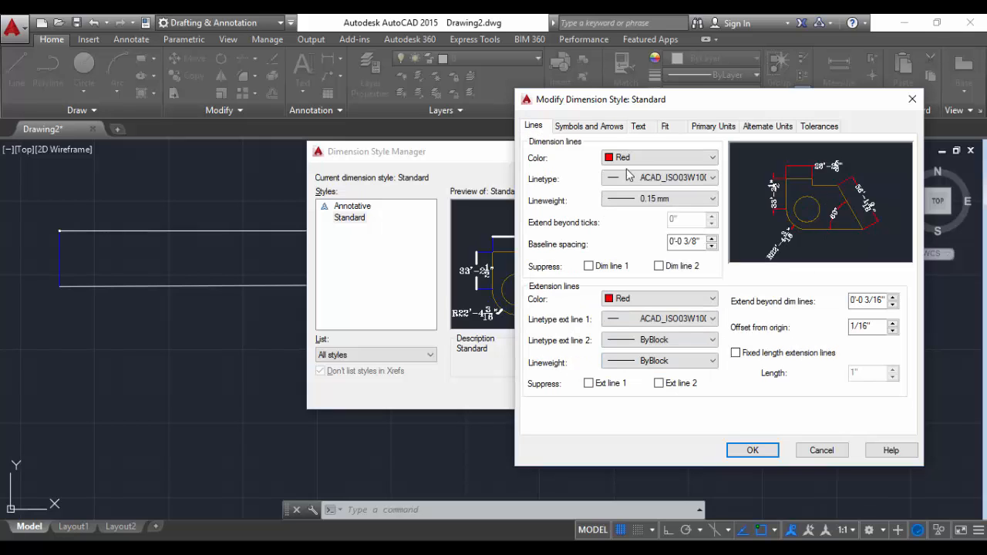
Step: Suppress both dimension lines of the style and check the unit formats available for its primary units
left_click(589, 266)
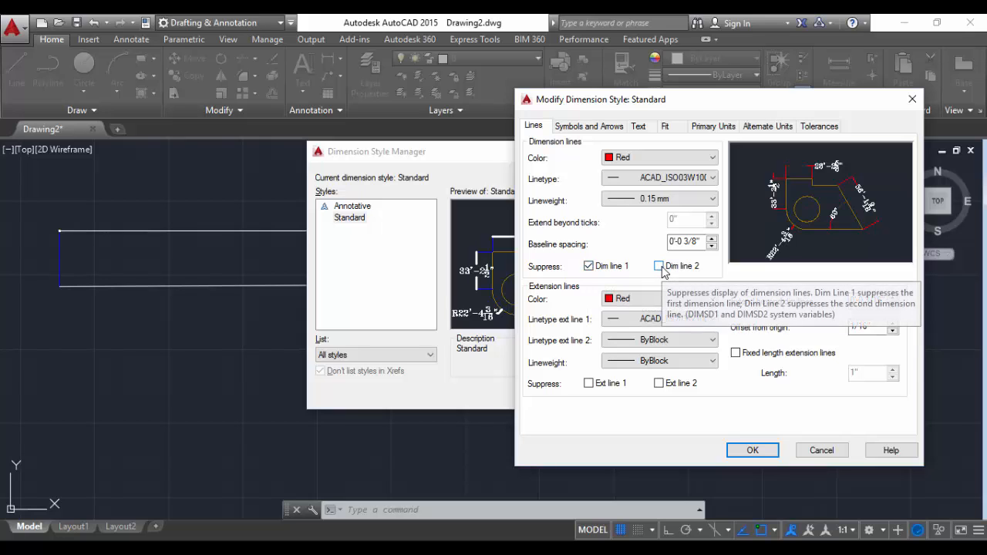
left_click(659, 267)
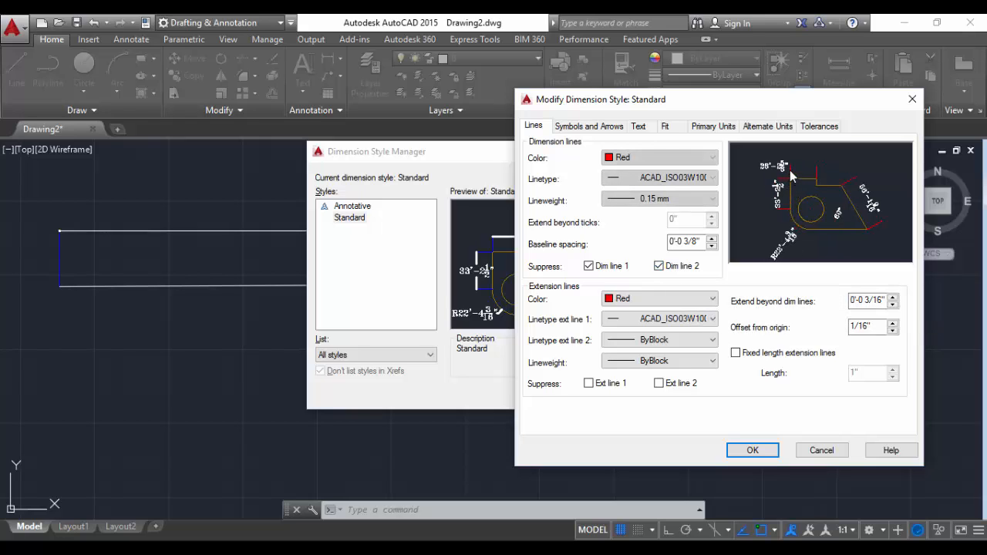
left_click(704, 127)
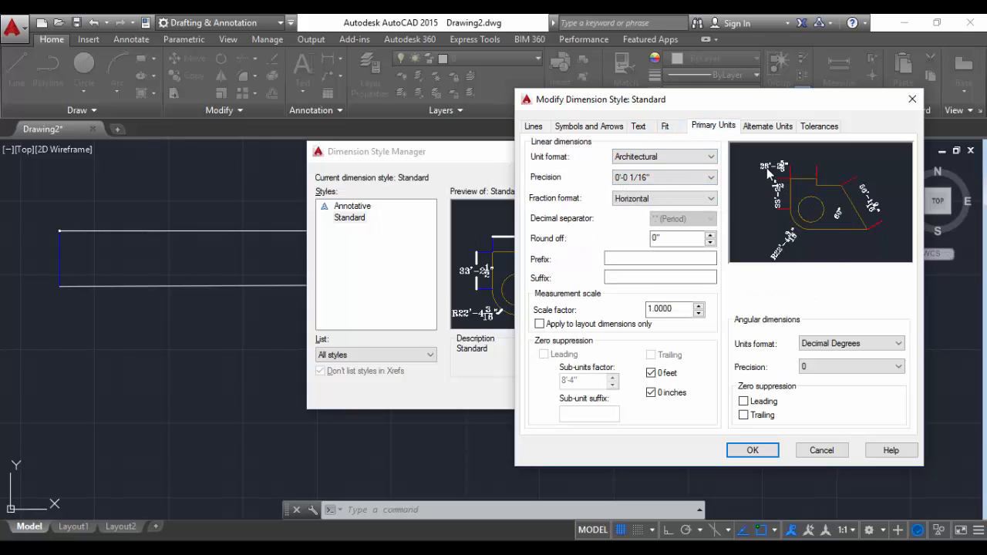
left_click(634, 158)
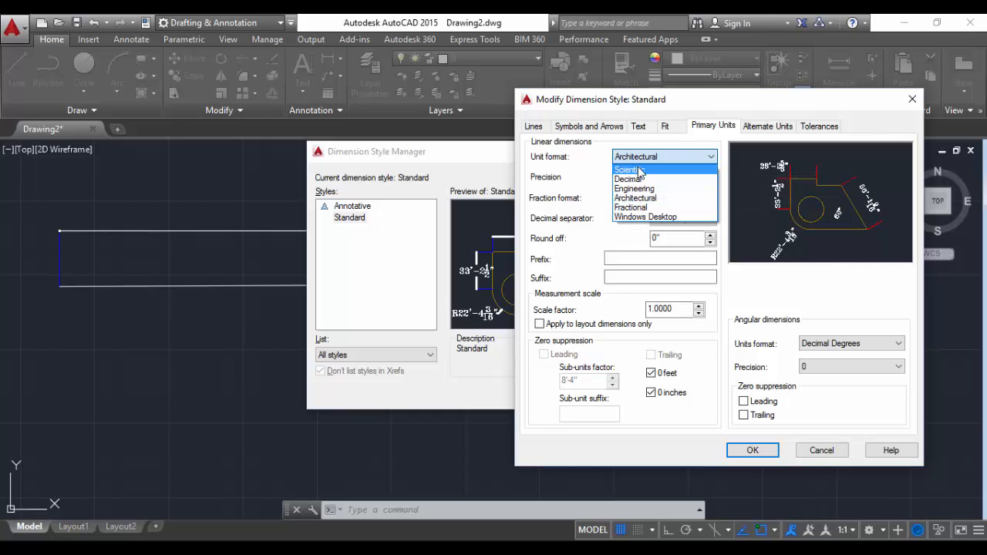
left_click(649, 159)
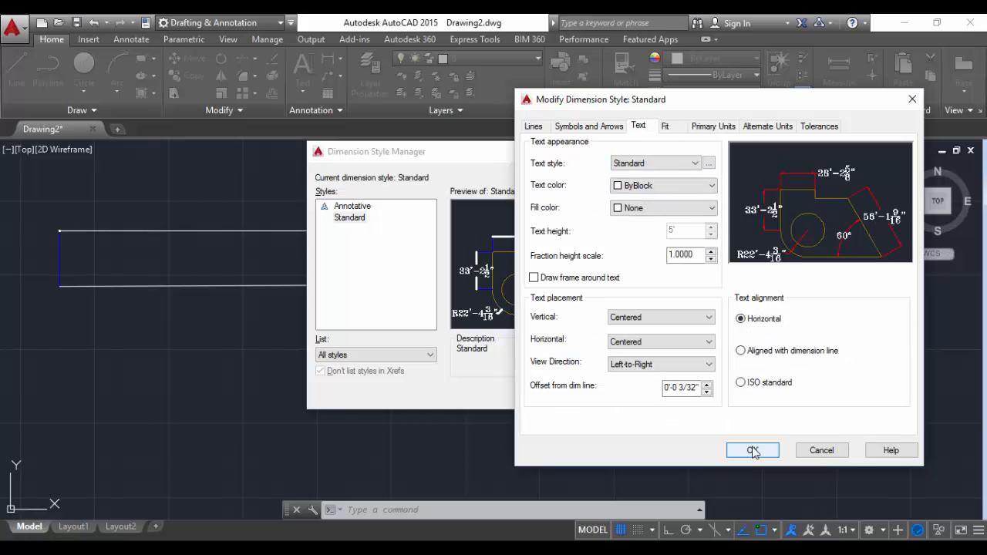
Step: Save the Standard style with horizontally aligned dimension text, set it current and close the Dimension Style Manager
left_click(754, 452)
left_click(647, 207)
left_click(584, 395)
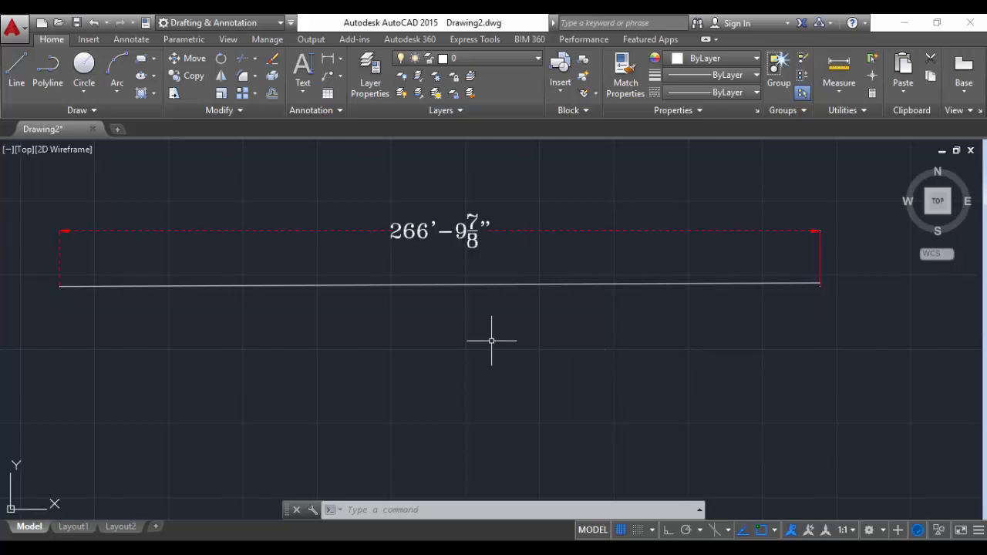
Step: Draw a single inclined line about 256' long, rising to the right, below and right of the dimensioned line
mouse_move(550, 368)
middle_mouse_down()
mouse_move(478, 311)
mouse_move(348, 277)
middle_mouse_up()
scroll(483, 314, "down", 2)
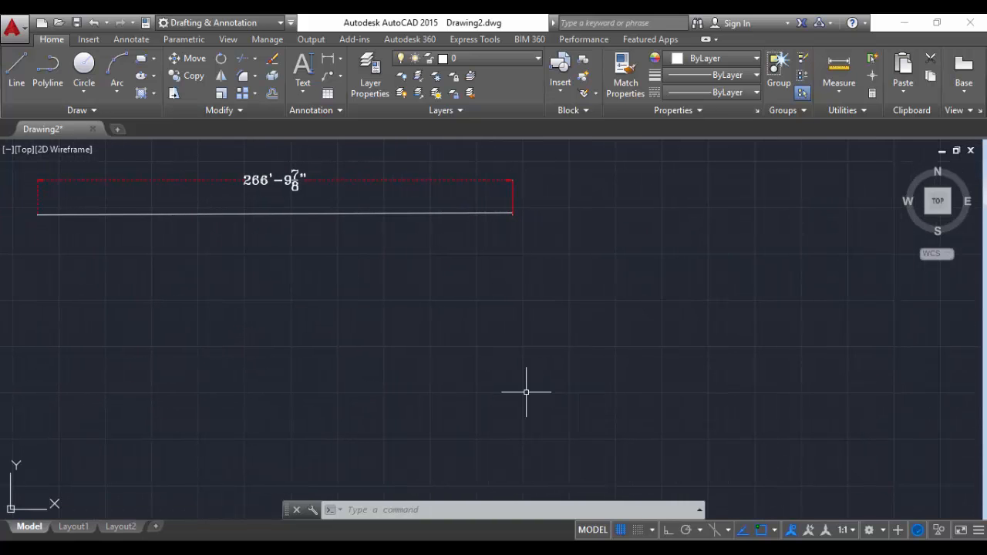
key("l")
key("Return")
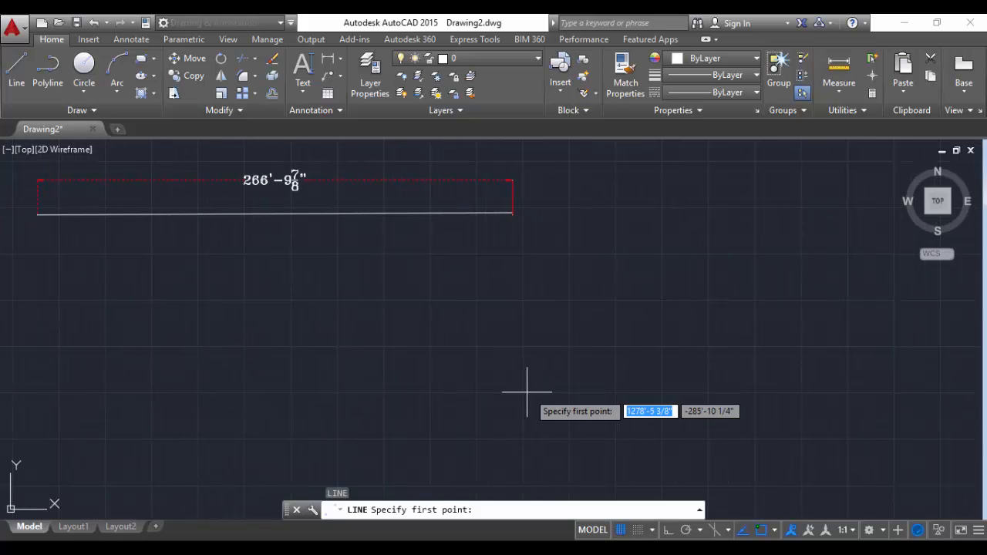
left_click(372, 407)
left_click(798, 242)
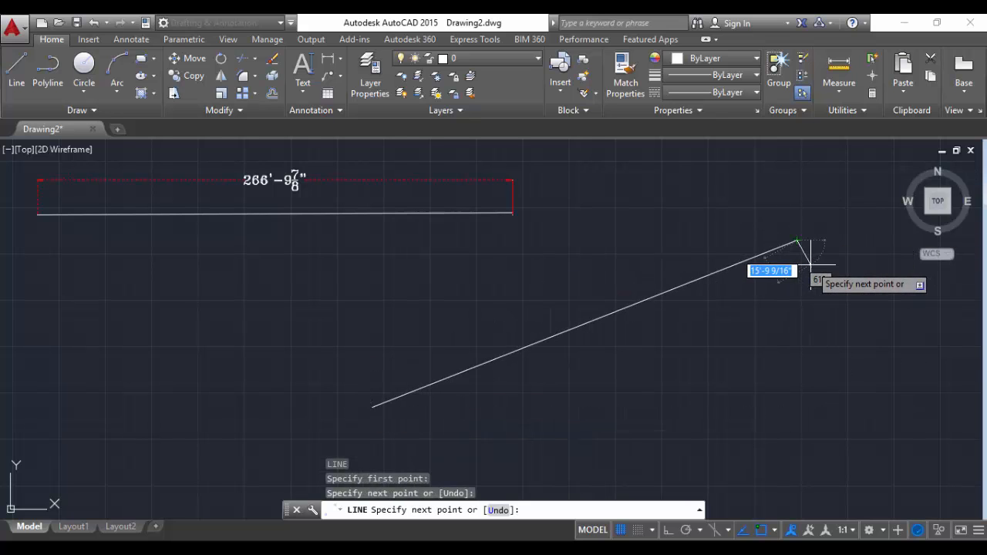
key("Escape")
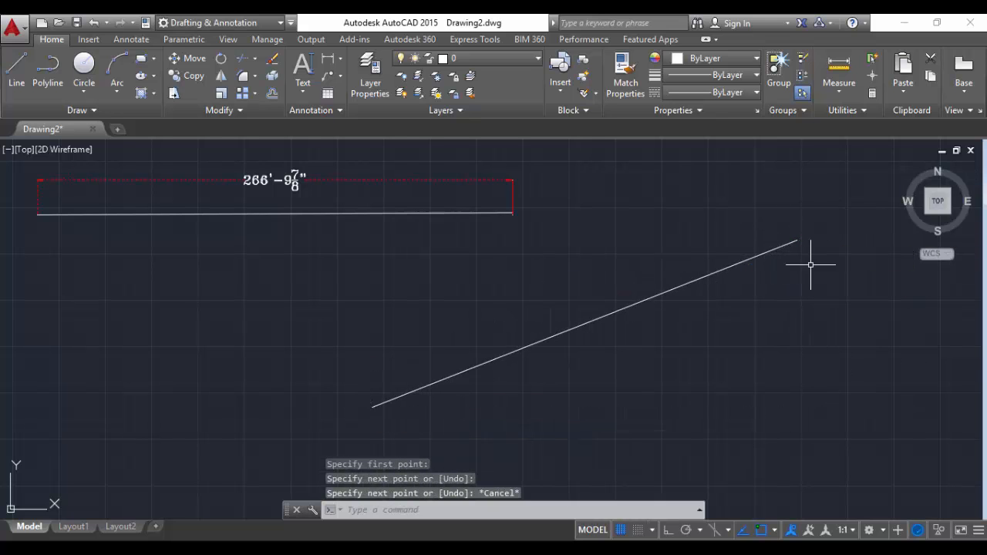
Step: Add an aligned dimension between the endpoints of the inclined line, placed above it
left_click(338, 60)
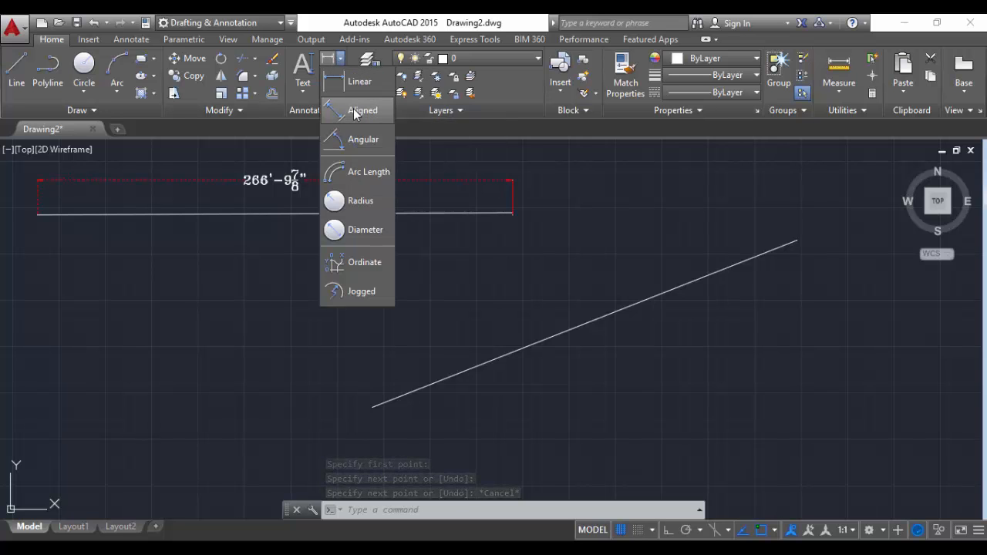
left_click(354, 114)
left_click(371, 406)
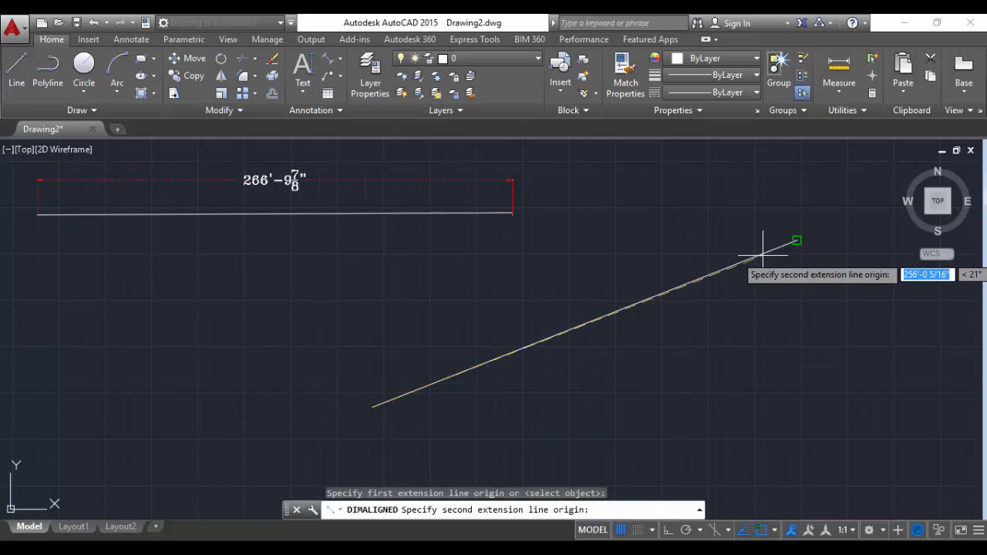
left_click(796, 241)
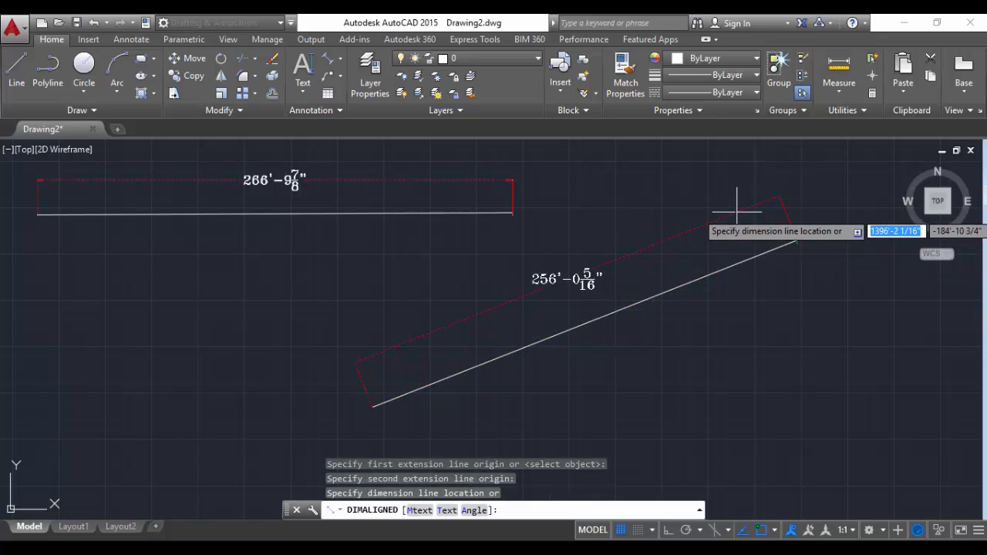
left_click(723, 213)
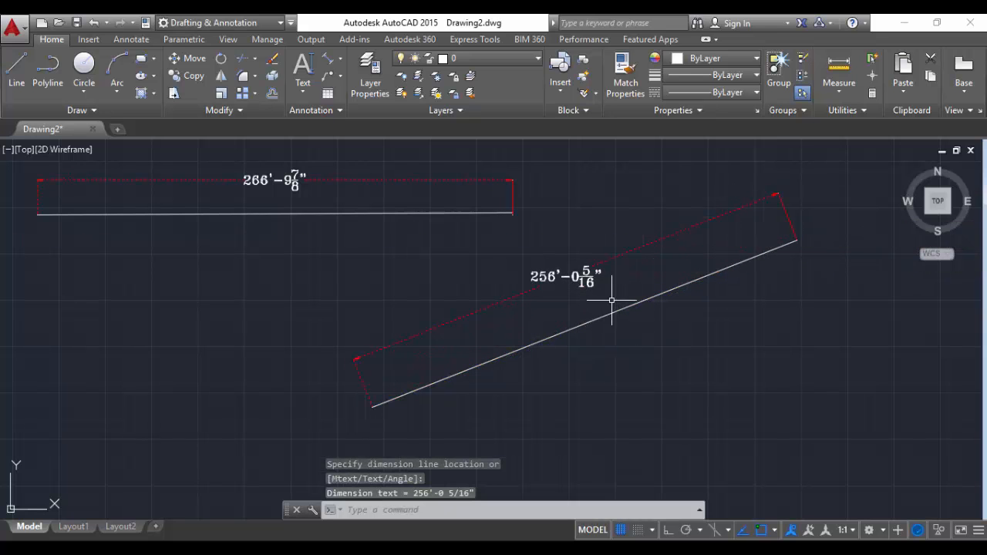
Step: Draw two connected lines below the text block that form an angle of about 36° opening to the right
scroll(609, 302, "up", 1)
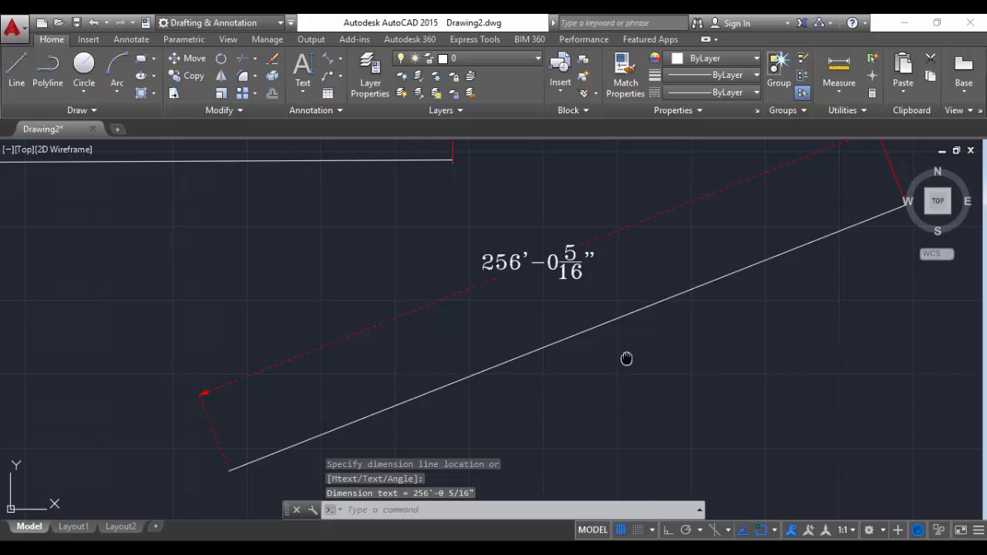
middle_click_drag(627, 358, 391, 252)
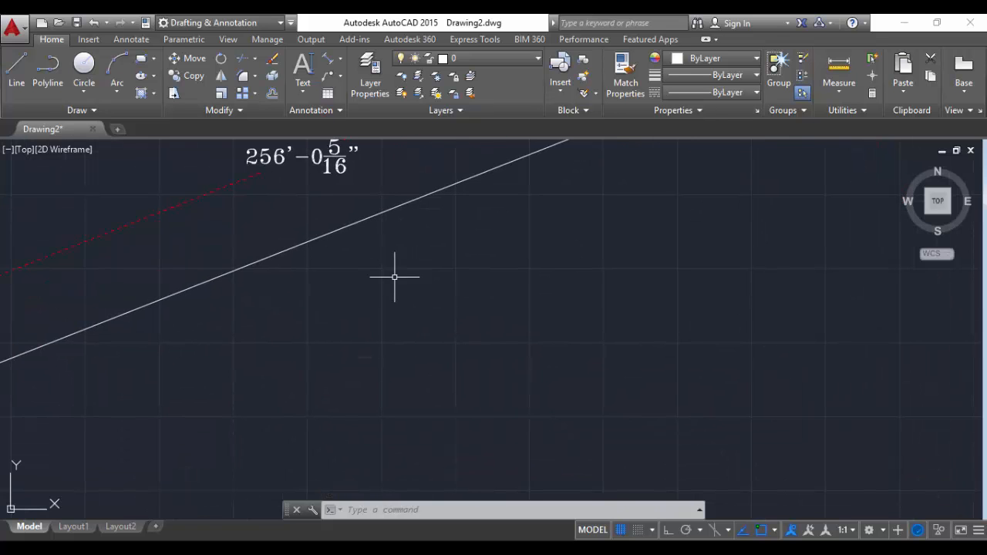
middle_click_drag(417, 286, 342, 256)
scroll(342, 255, "down", 1)
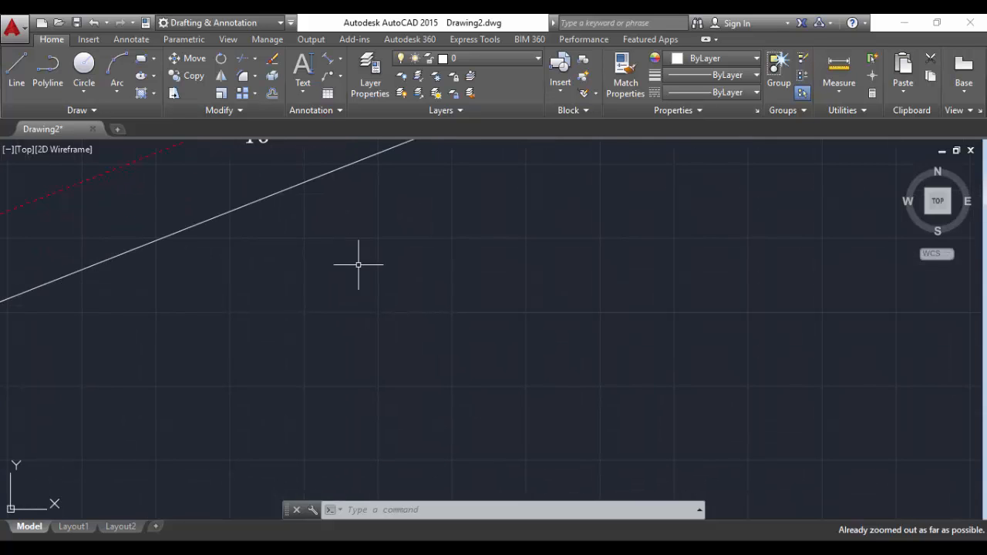
type("z")
key("Return")
type("a")
key("Return")
scroll(493, 266, "up", 2)
middle_click_drag(468, 284, 319, 309)
type("l")
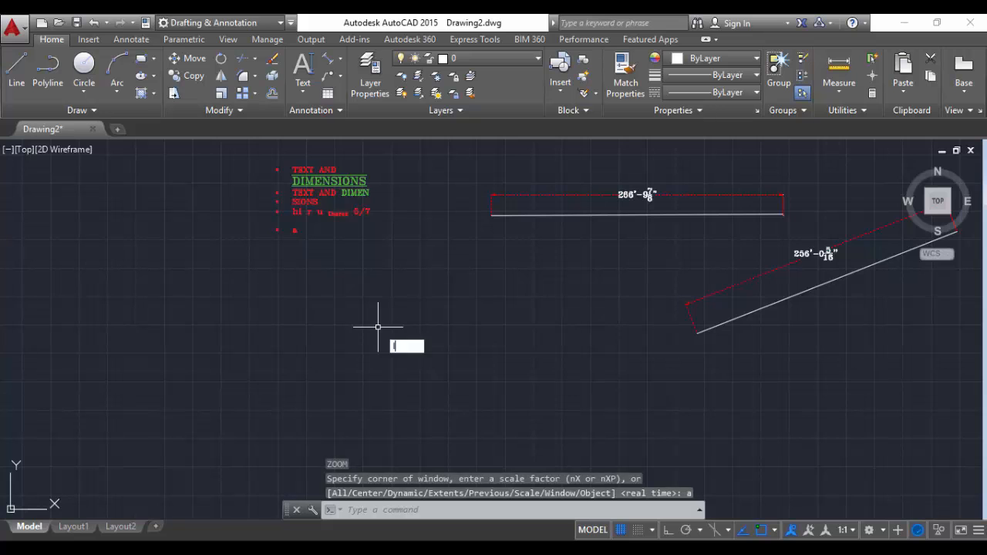
key("Return")
left_click(429, 263)
left_click(162, 420)
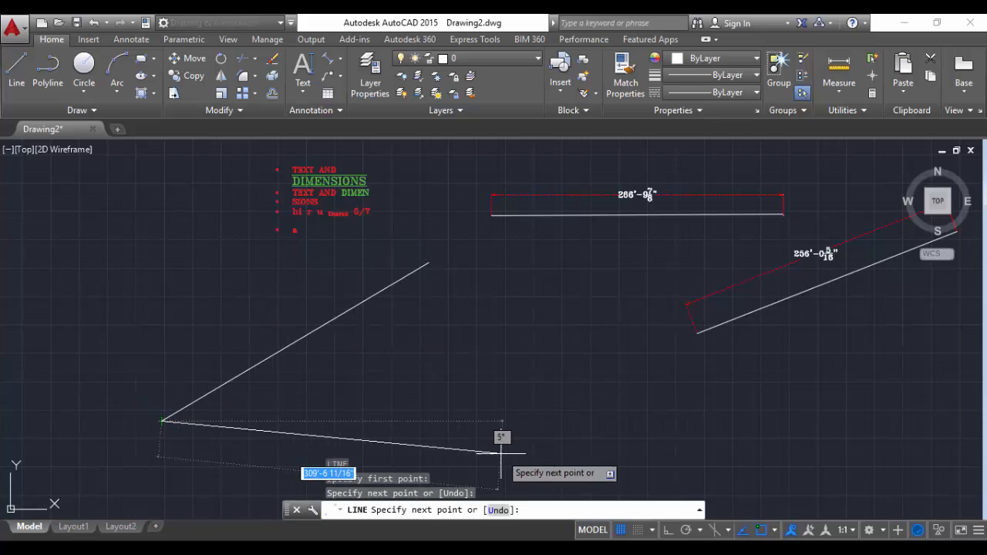
left_click(498, 454)
key("Escape")
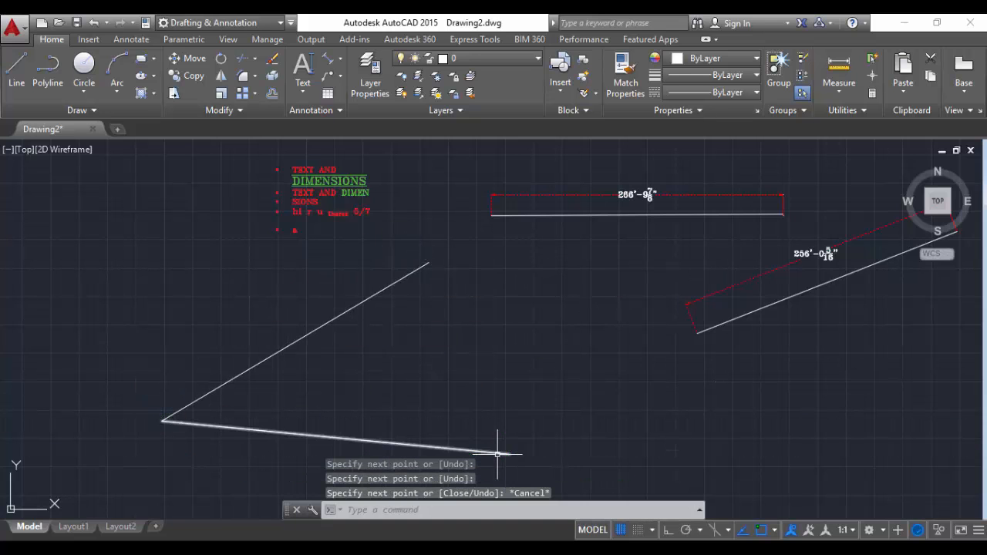
Step: Add an angular dimension between the two connected lines, with its arc placed inside their open ends
left_click(341, 59)
left_click(356, 137)
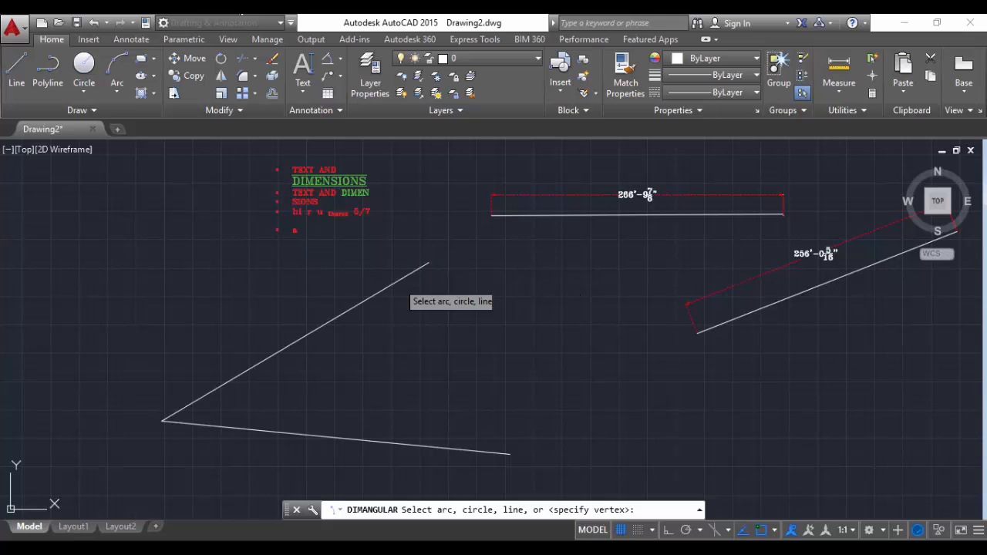
left_click(398, 282)
left_click(410, 446)
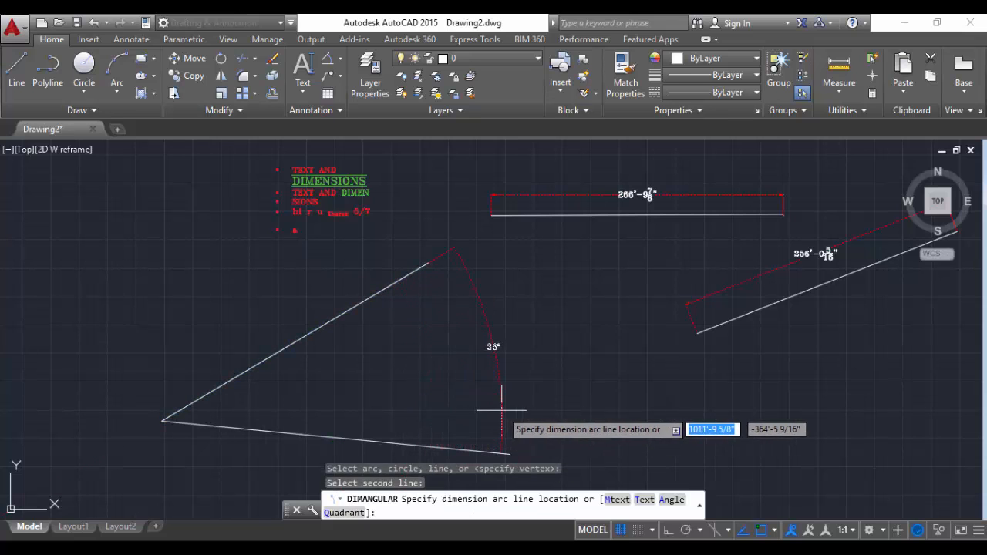
left_click(439, 409)
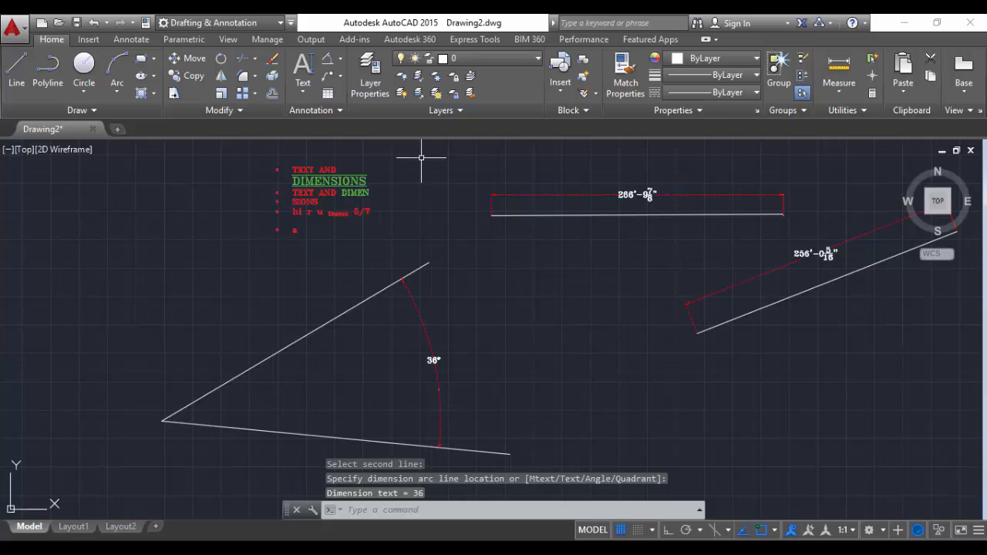
Step: Draw a three-point arc about 266' long, bulging upward, in the empty area below the inclined line
middle_click_drag(633, 337, 258, 232)
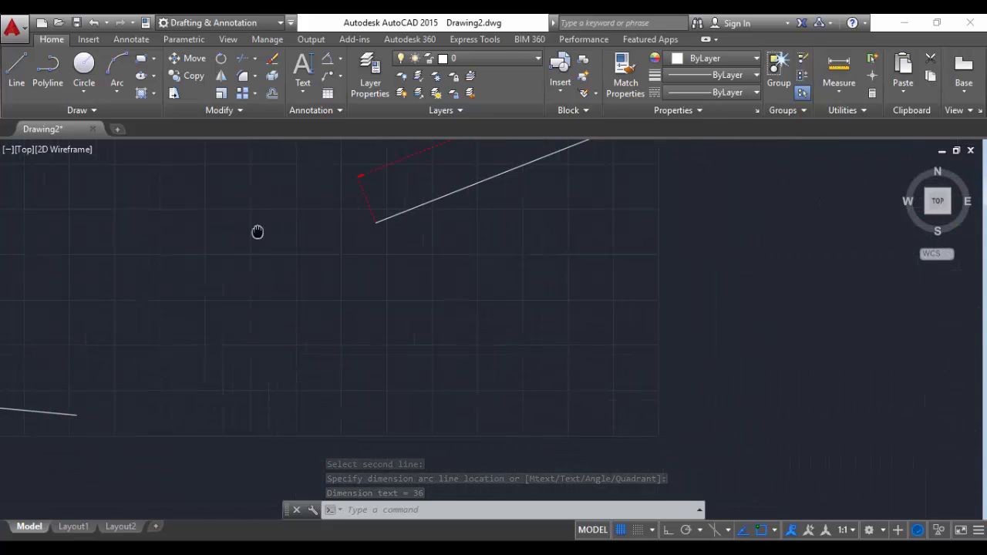
type("a")
key("Return")
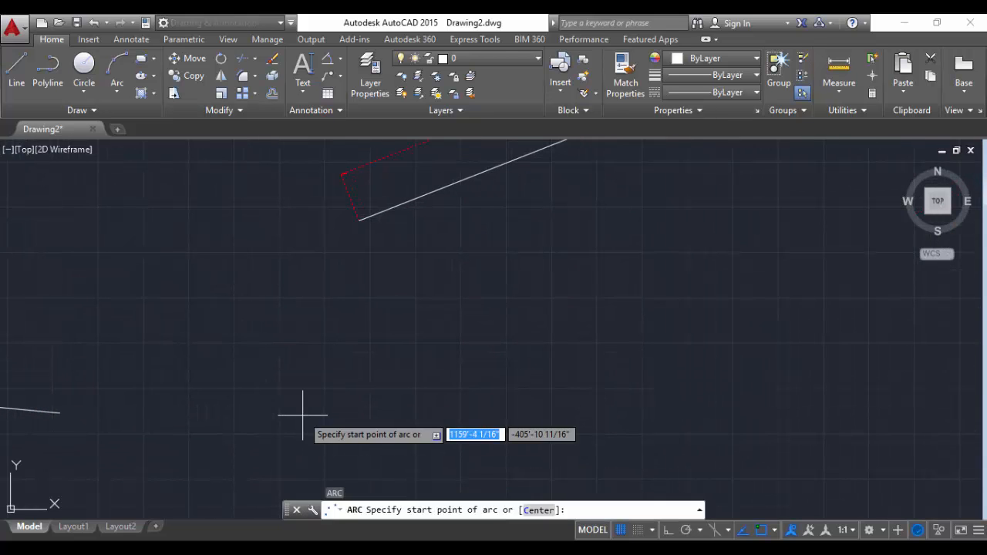
left_click(303, 415)
left_click(577, 276)
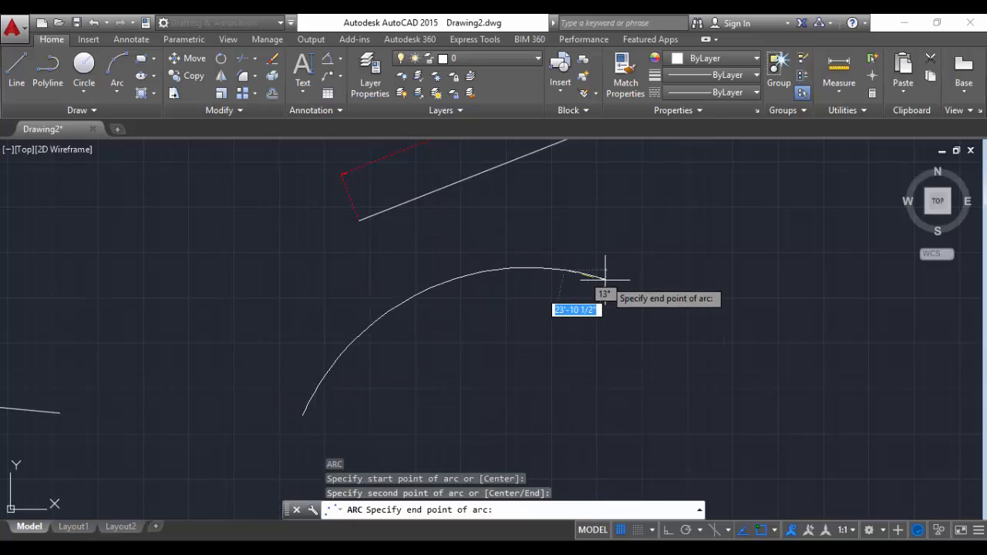
left_click(608, 328)
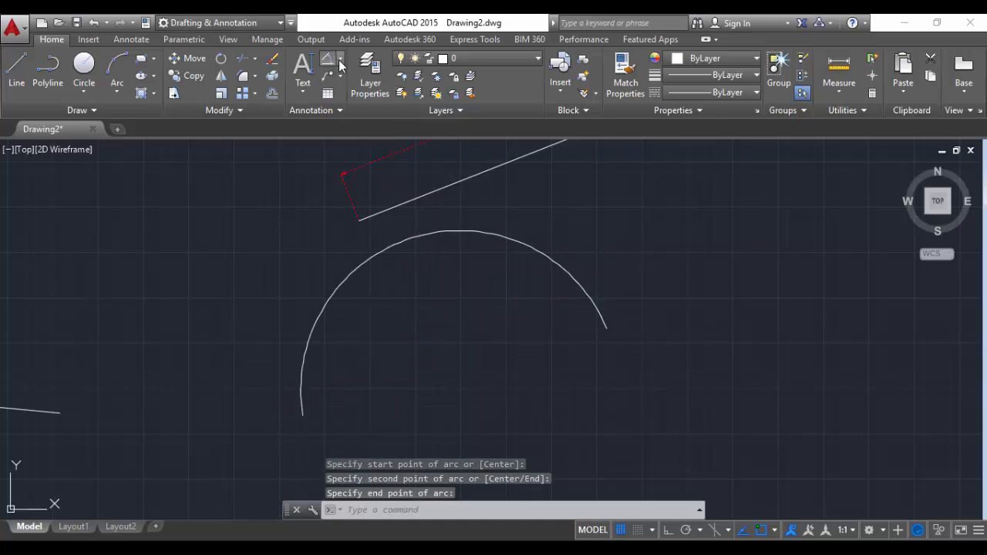
Step: Add an arc length dimension to the arc, placed on its inner side
left_click(340, 62)
left_click(364, 171)
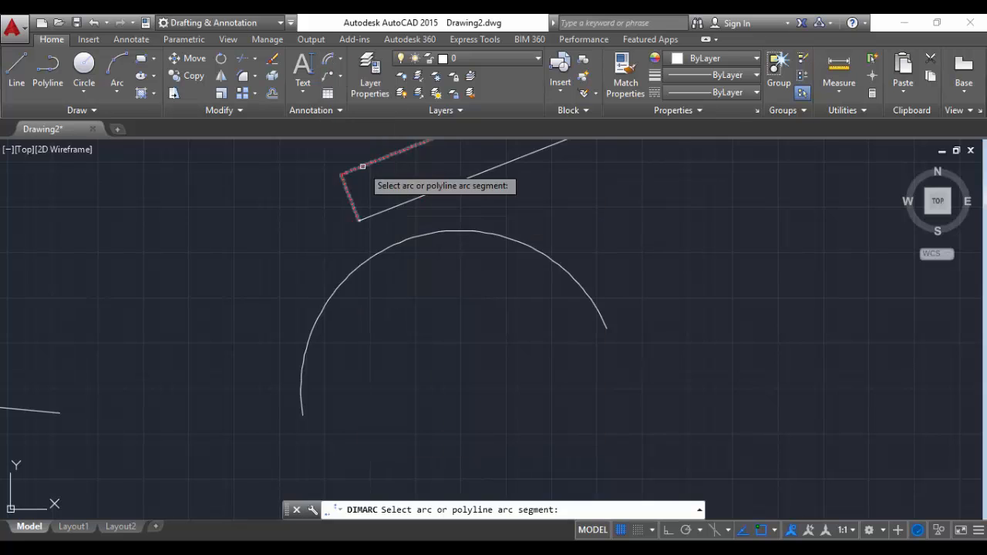
left_click(335, 291)
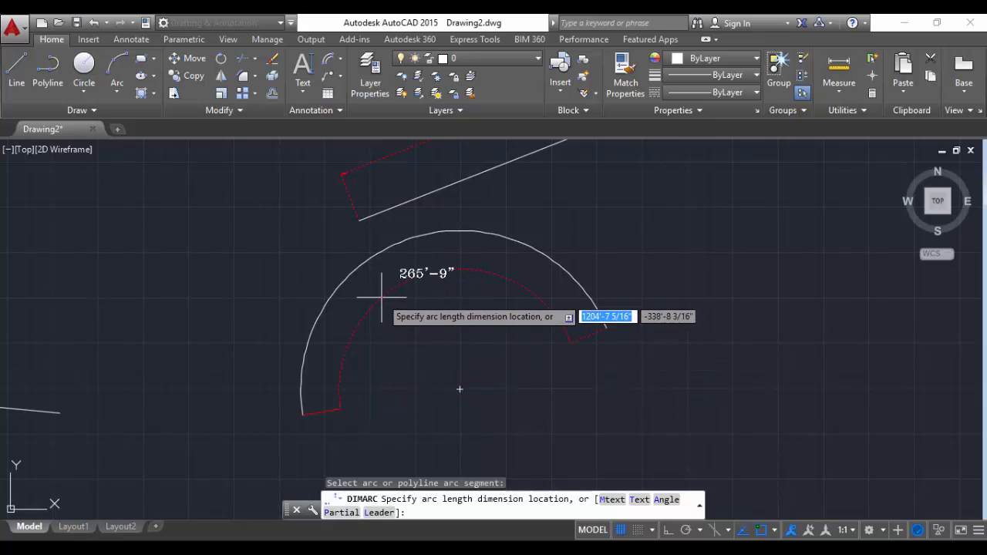
left_click(387, 326)
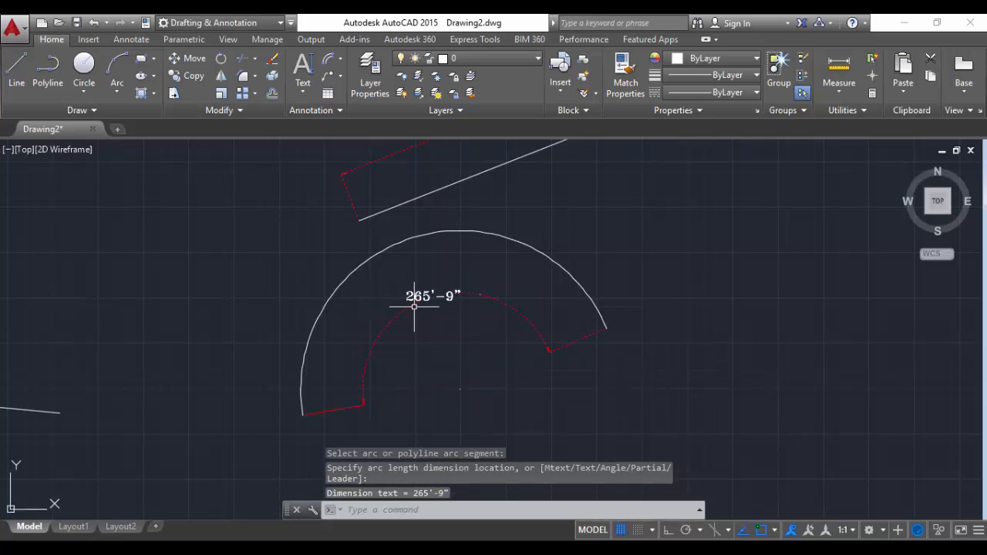
Step: Draw a circle of about 61' radius to the right of the arc and a second, slightly larger circle farther right
middle_click_drag(536, 356, 257, 291)
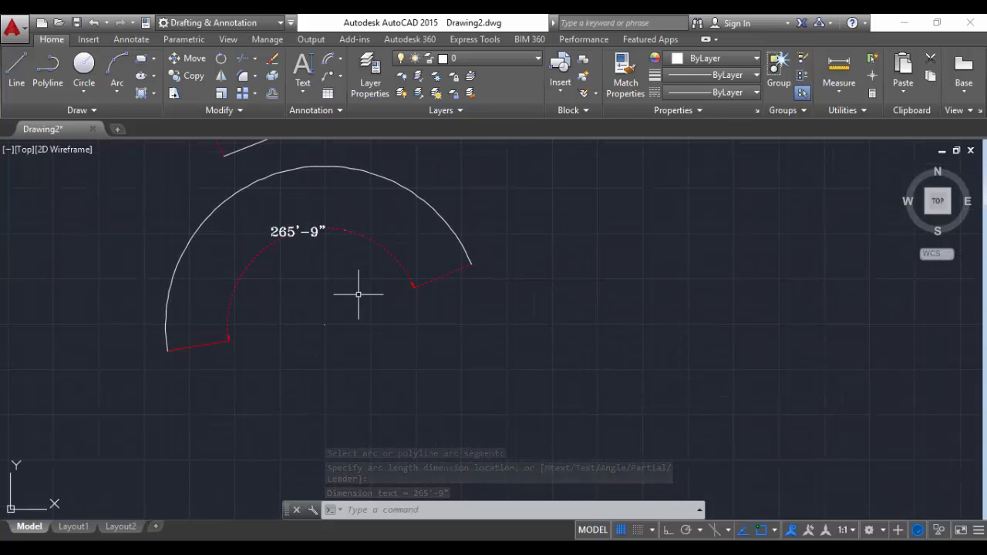
type("c")
key("Return")
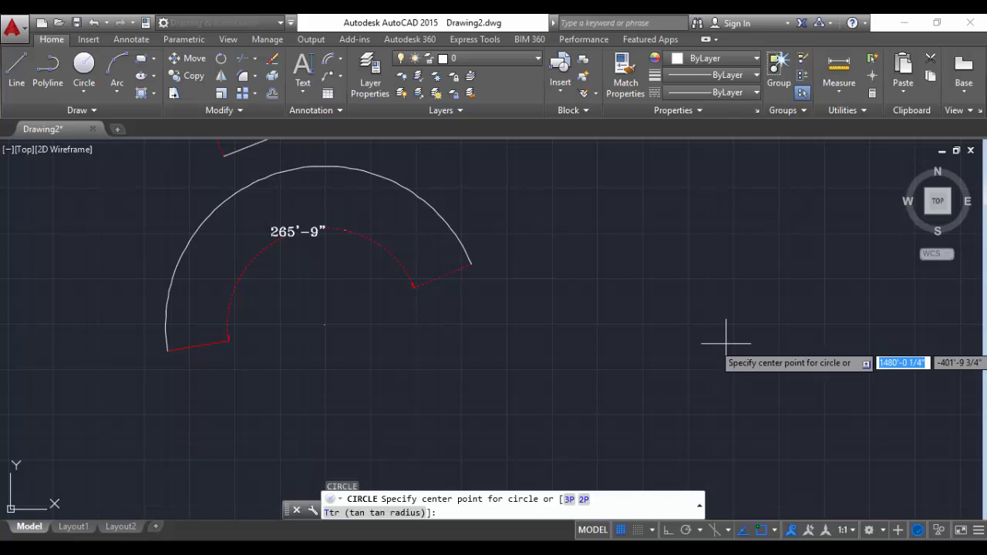
left_click(644, 290)
left_click(676, 392)
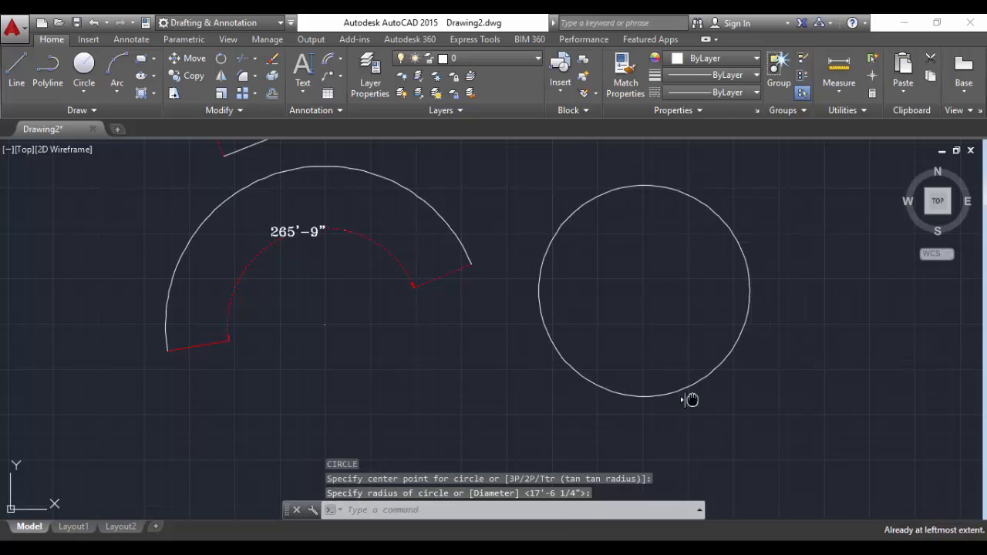
middle_click_drag(690, 400, 543, 329)
type("c")
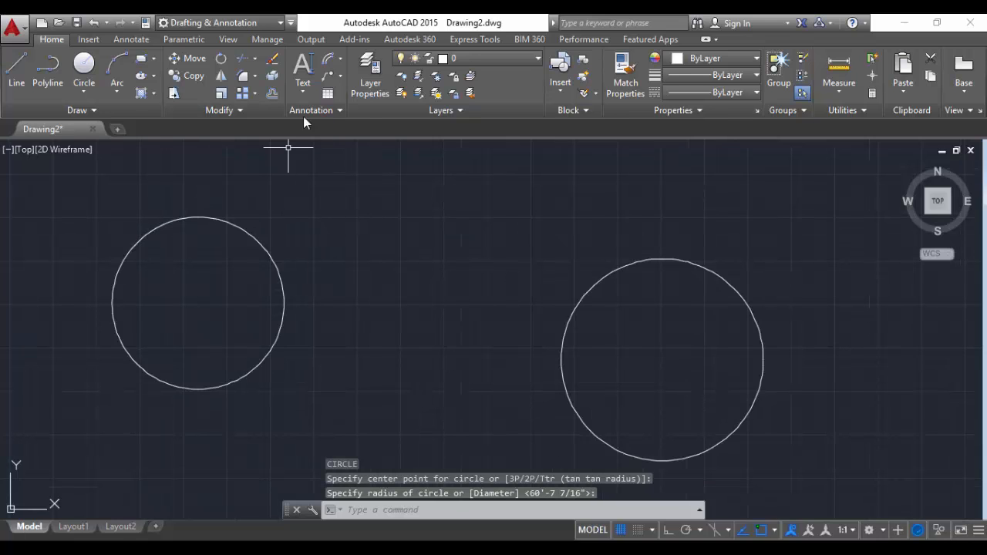
Step: Add a radius dimension to the smaller circle, with its dimension line placed inside toward the upper-left edge
left_click(338, 58)
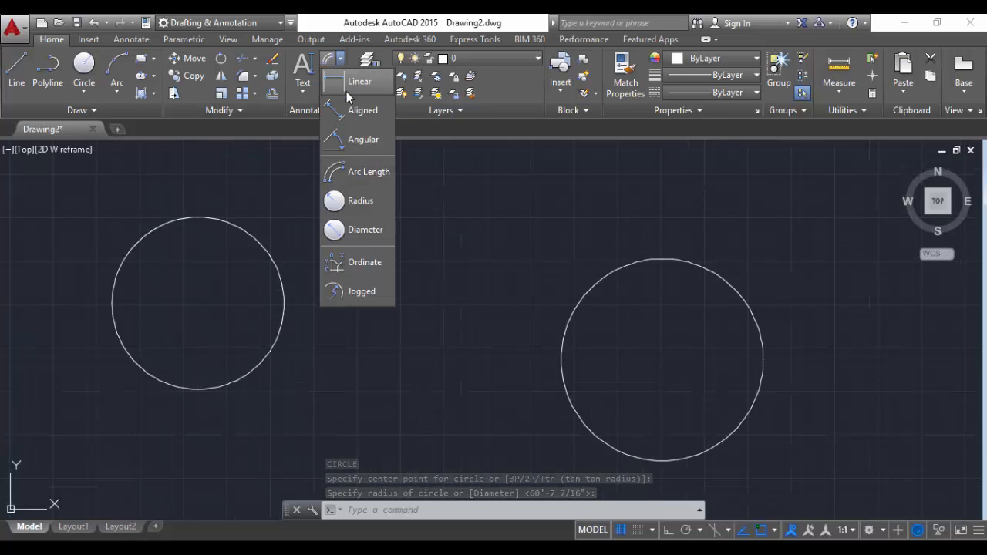
left_click(351, 202)
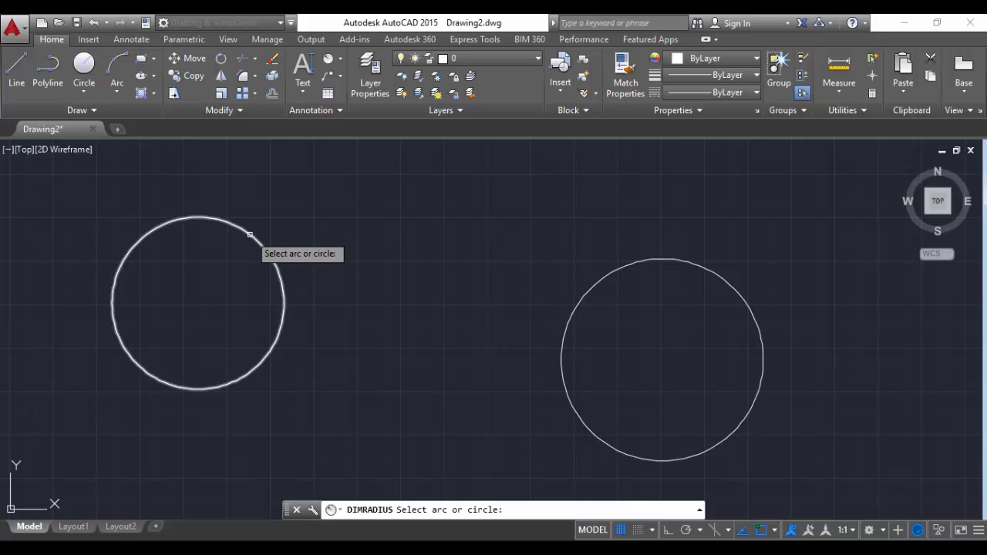
left_click(249, 233)
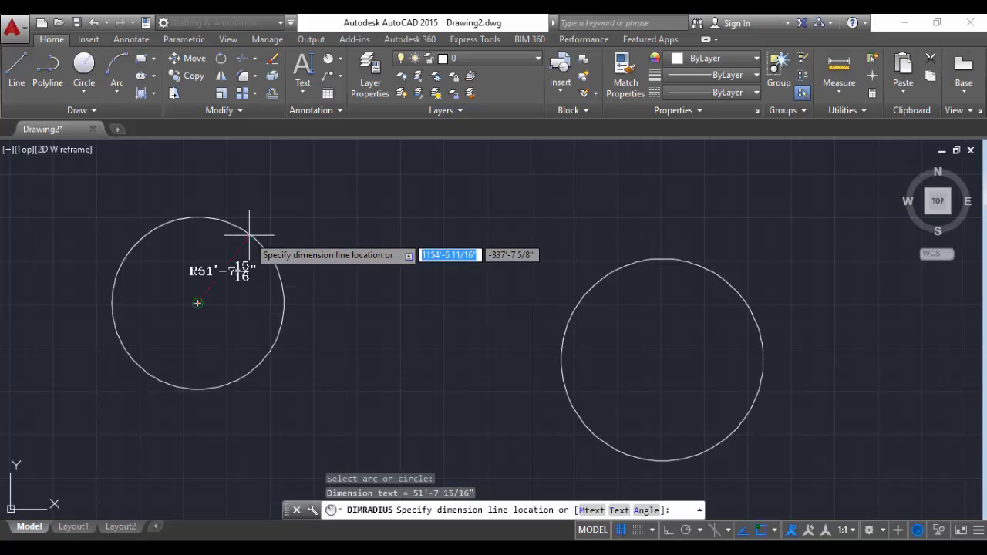
left_click(172, 254)
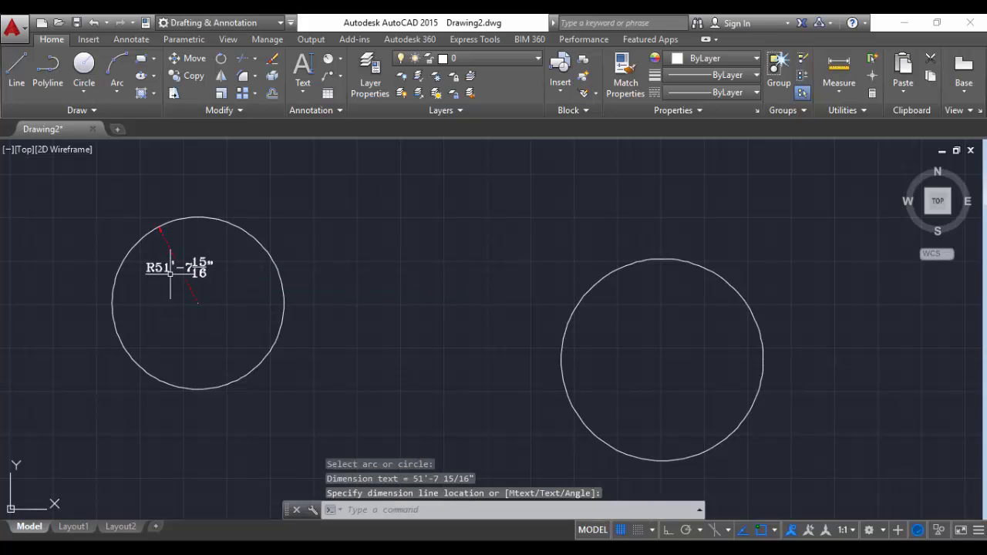
Step: Add a diameter dimension to the larger circle, with its dimension line running across the inside at a slight upward slope
middle_click_drag(461, 373, 458, 332)
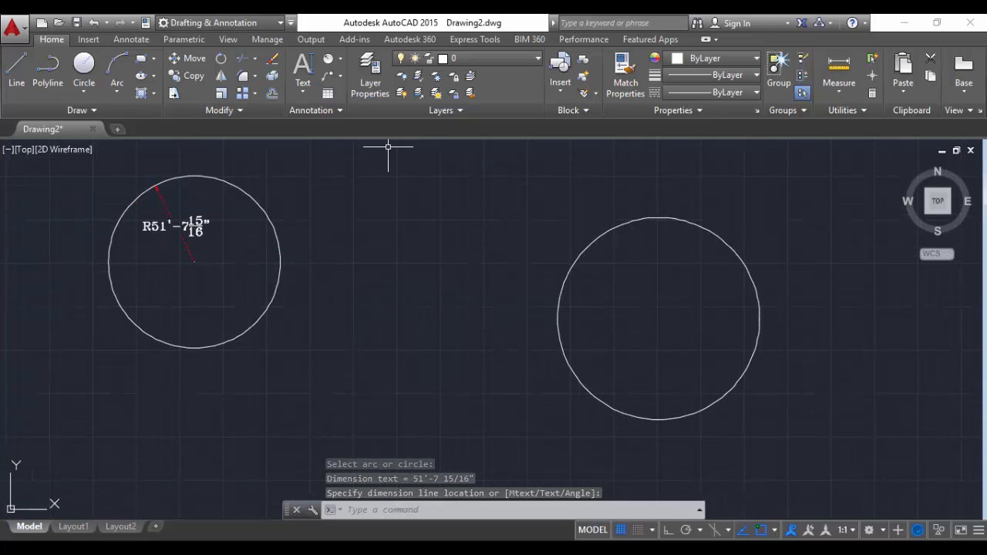
left_click(339, 61)
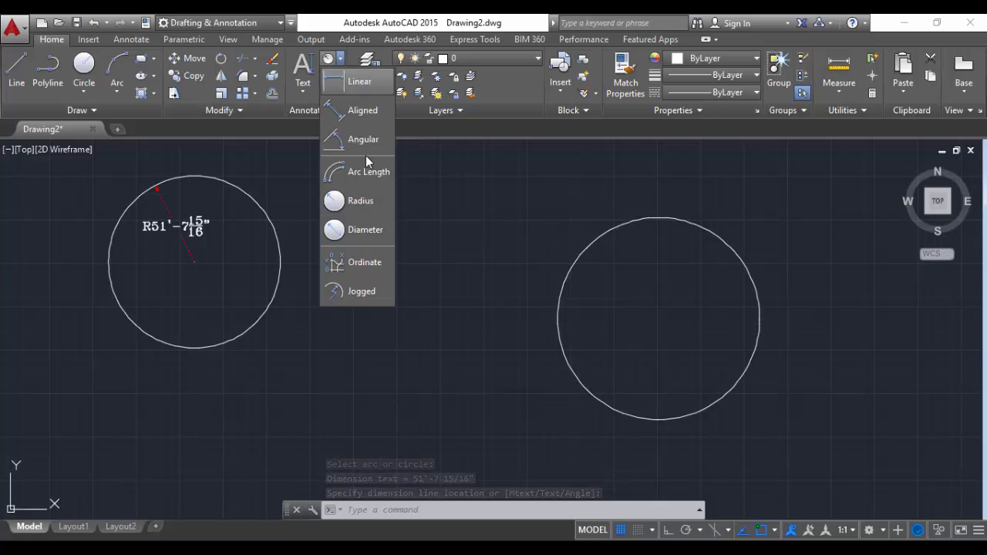
left_click(368, 235)
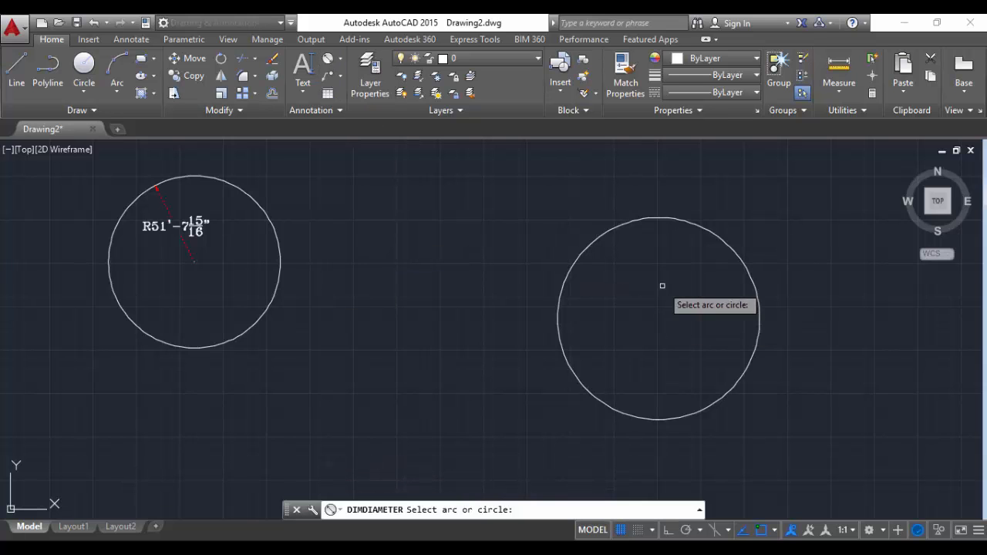
left_click(668, 219)
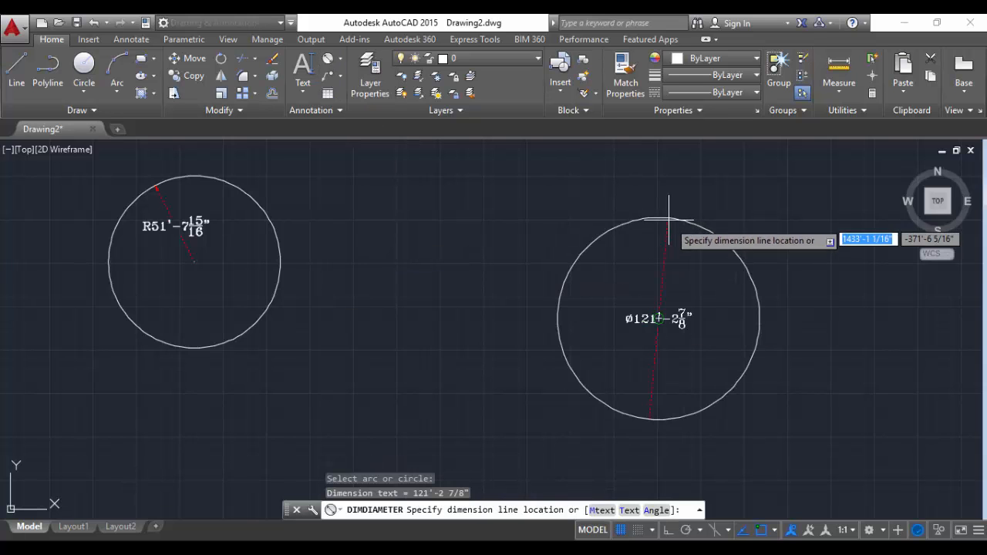
left_click(730, 301)
scroll(723, 369, "up", 2)
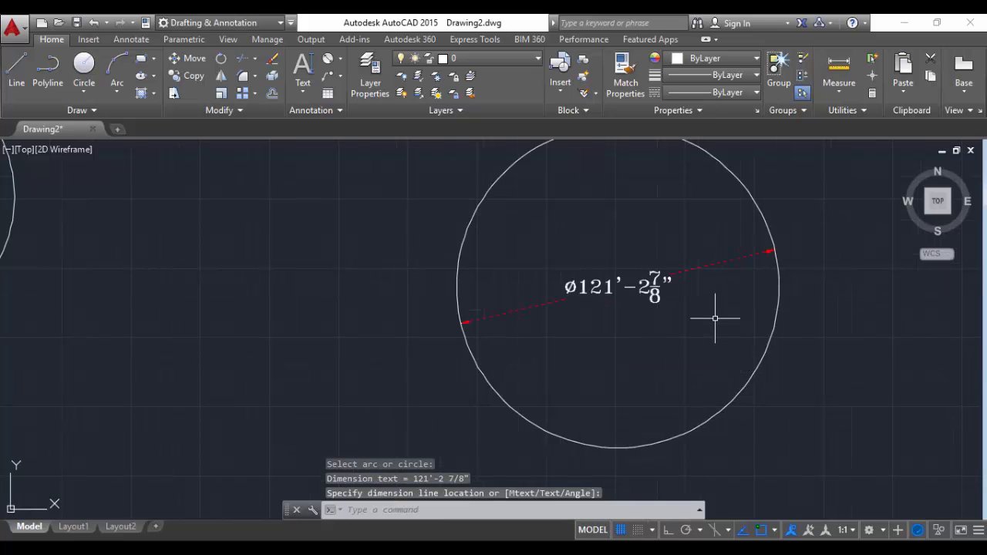
Step: Delete both circles together with their radius and diameter dimensions
scroll(715, 318, "down", 2)
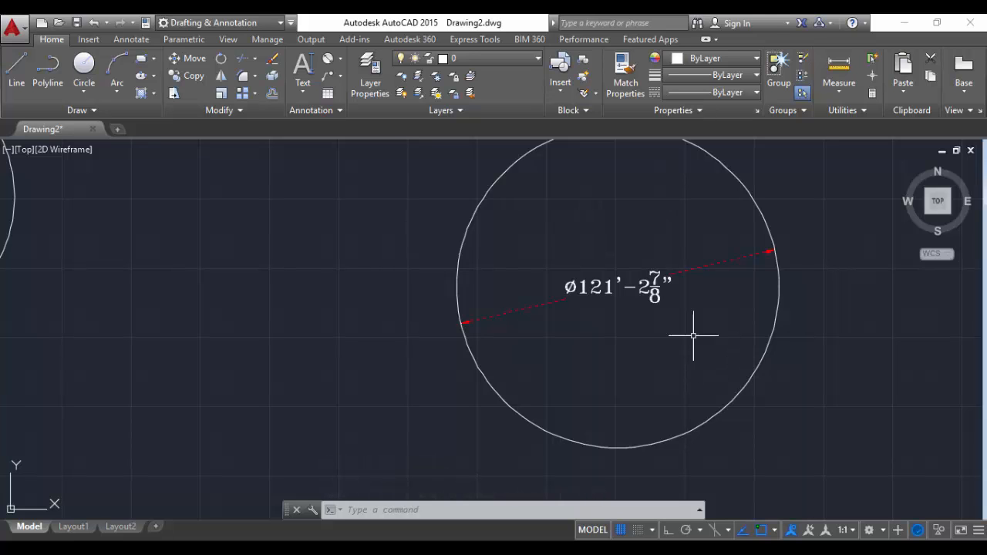
type("z")
key("Return")
type("a")
key("Return")
left_click(601, 241)
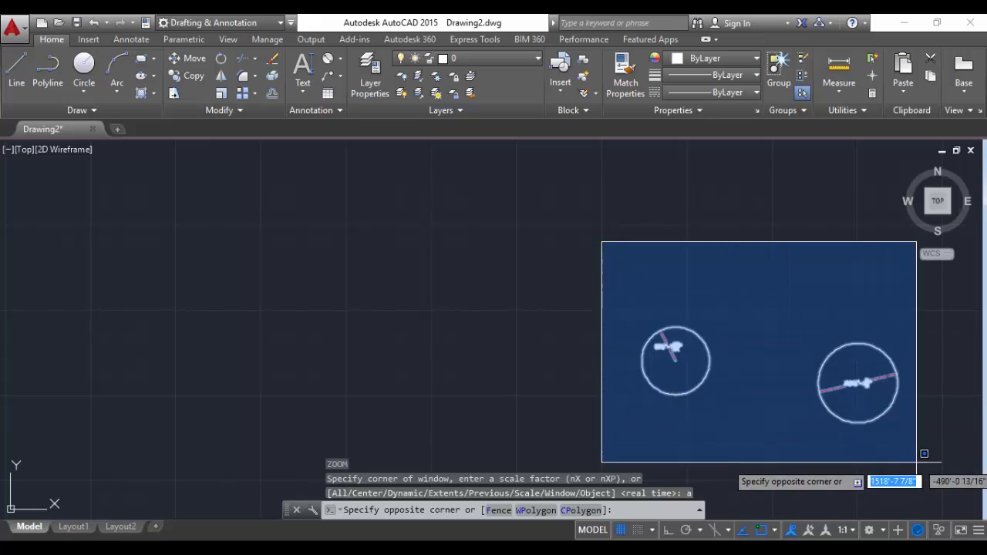
left_click(921, 465)
key("Delete")
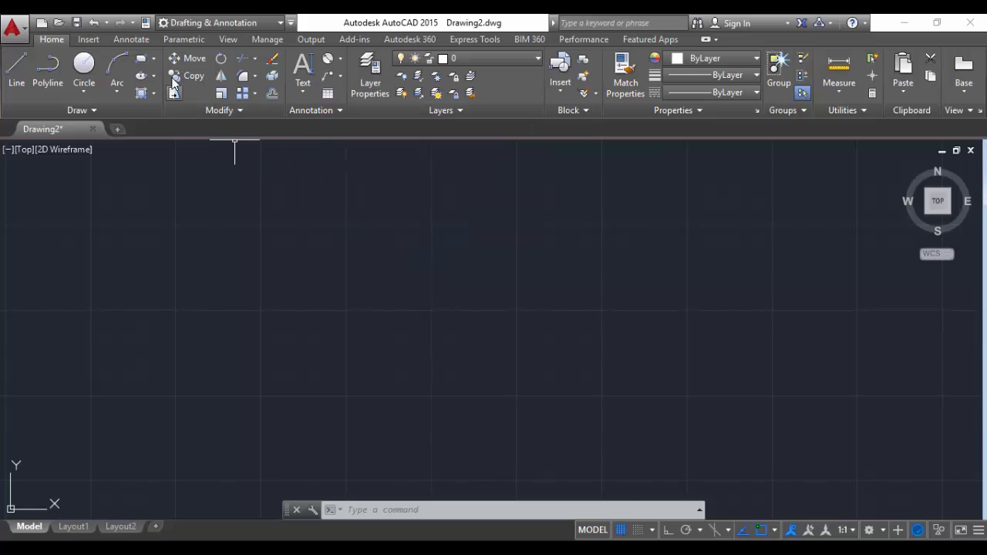
Step: Create a multileader in the empty drawing area, rising to a horizontal landing, with the text "mms"
left_click(131, 39)
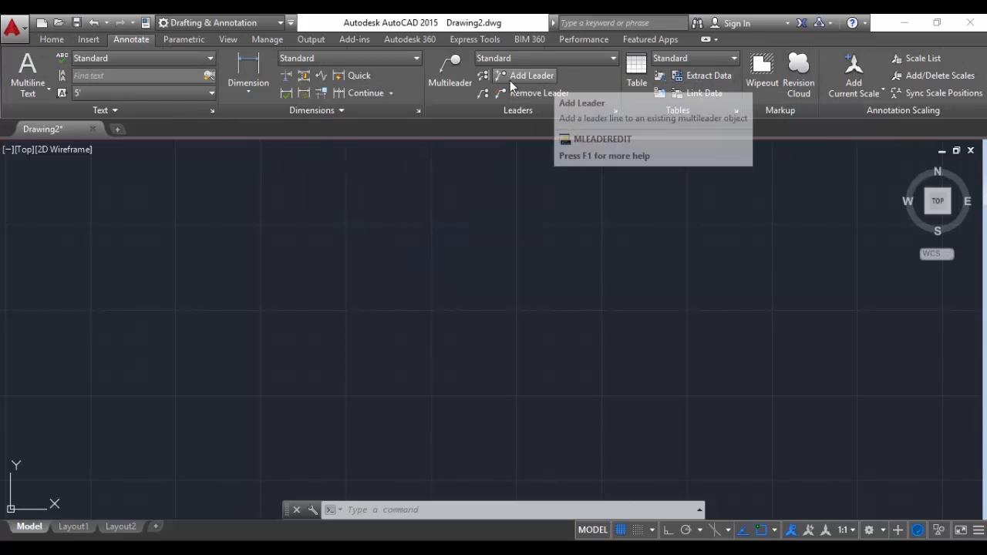
left_click(459, 86)
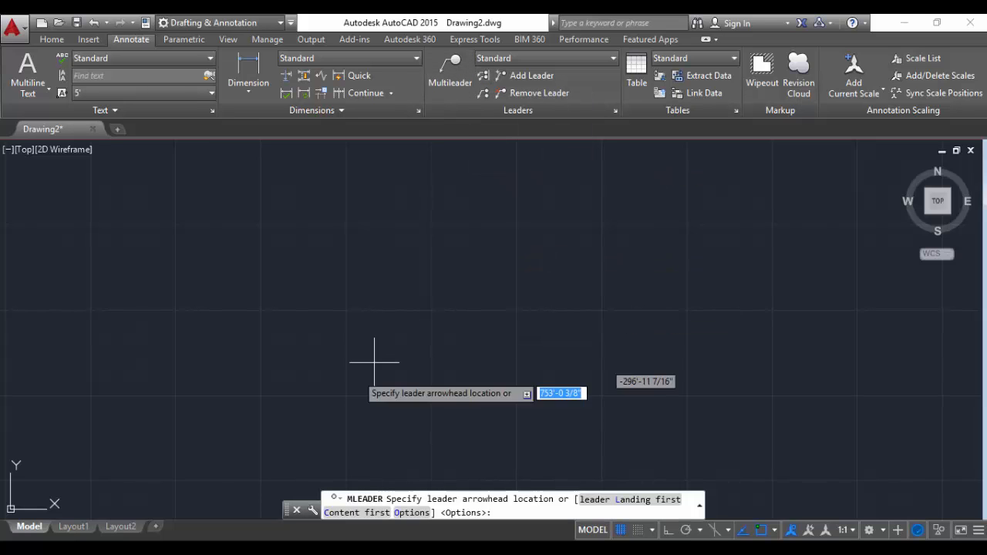
left_click(206, 378)
left_click(369, 250)
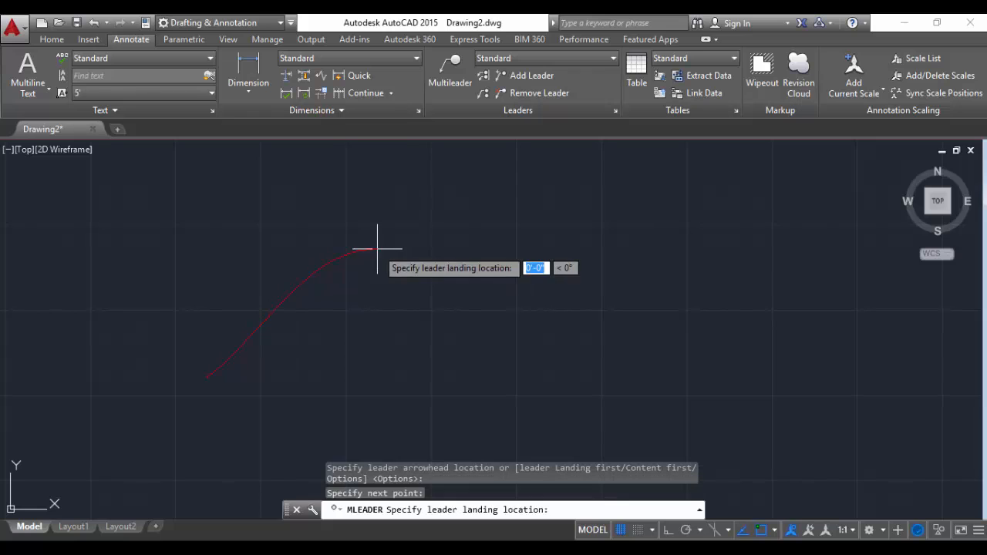
left_click(436, 250)
scroll(475, 264, "up", 2)
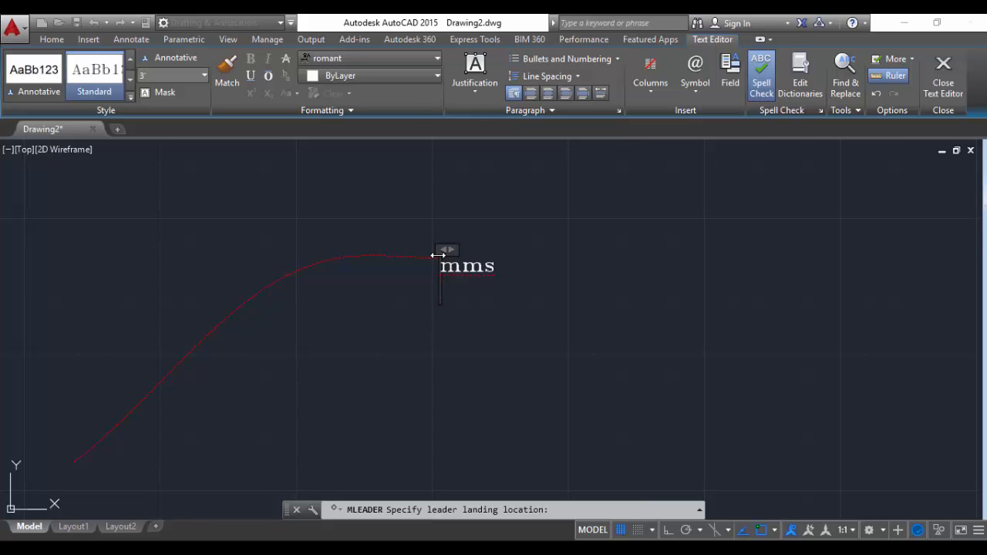
left_click(547, 364)
Step: Examine the new multileader along its length, from the arrowhead to the text
middle_click_drag(546, 363, 545, 326)
middle_click_drag(481, 359, 583, 292)
scroll(567, 301, "down", 2)
mouse_move(502, 335)
middle_mouse_down()
mouse_move(493, 282)
mouse_move(572, 245)
mouse_move(520, 266)
middle_mouse_up()
scroll(620, 222, "up", 1)
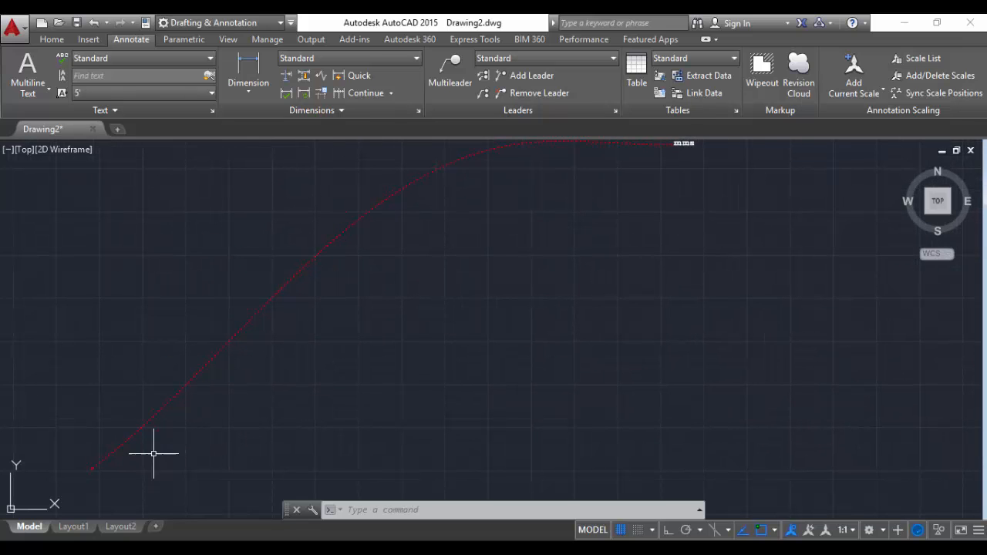
scroll(95, 469, "up", 2)
middle_click_drag(103, 473, 257, 154)
scroll(279, 405, "down", 3)
middle_click_drag(262, 231, 177, 452)
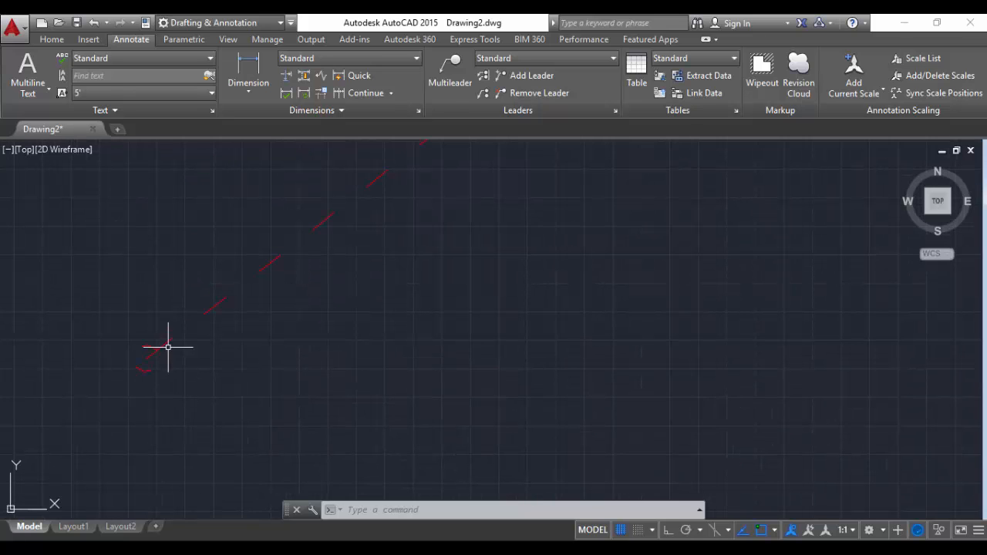
scroll(330, 365, "down", 5)
middle_click_drag(587, 253, 478, 342)
scroll(440, 316, "down", 5)
middle_click_drag(559, 299, 448, 295)
scroll(444, 334, "up", 1)
scroll(466, 305, "up", 3)
middle_click_drag(432, 244, 509, 346)
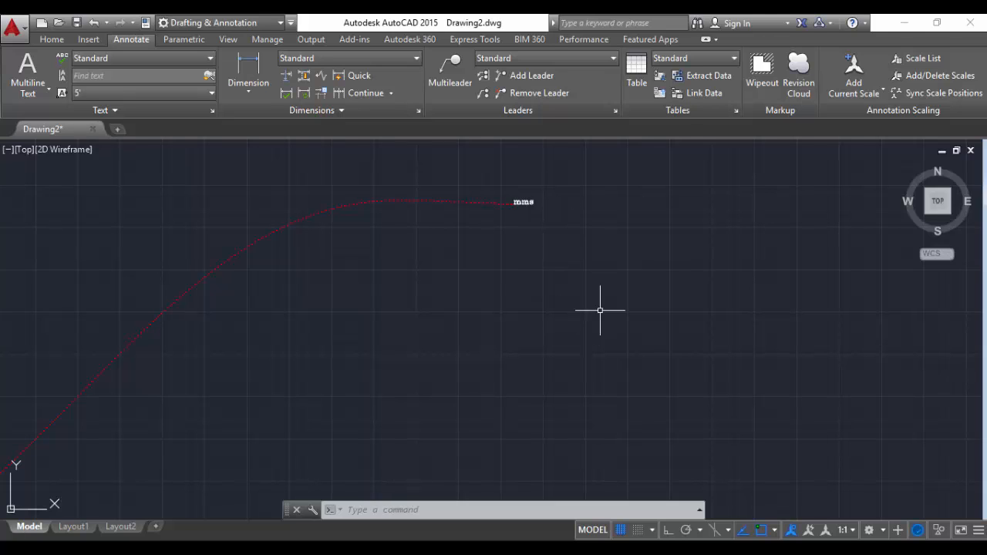
Step: Modify the Standard multileader style to use ByLayer colour, 1.40 mm lineweight and ByBlock linetype for the leader
left_click(615, 111)
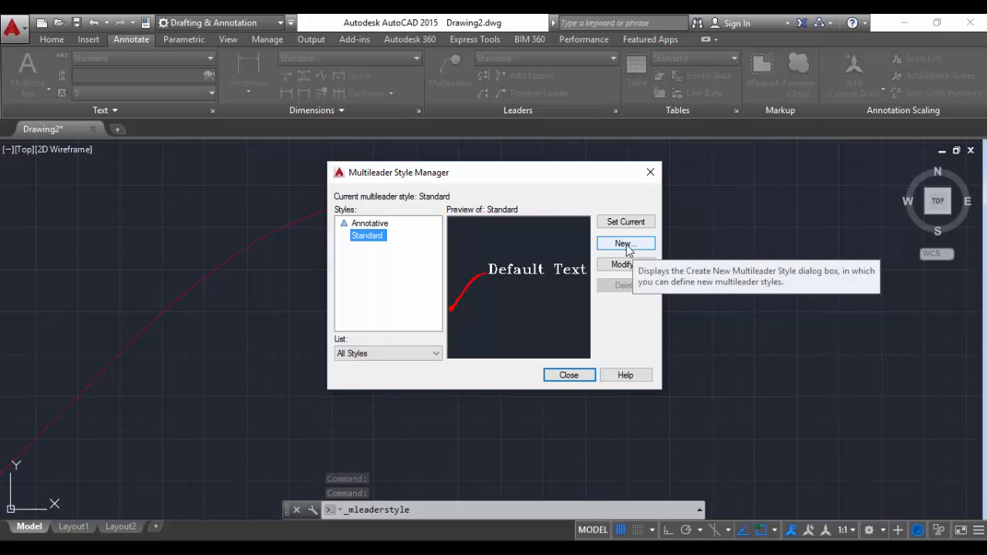
left_click(648, 265)
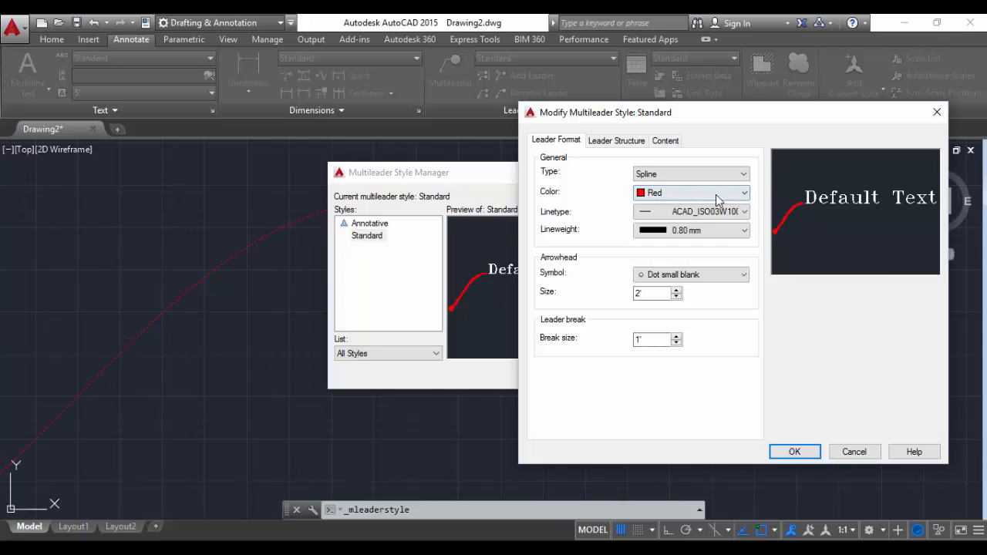
left_click(679, 192)
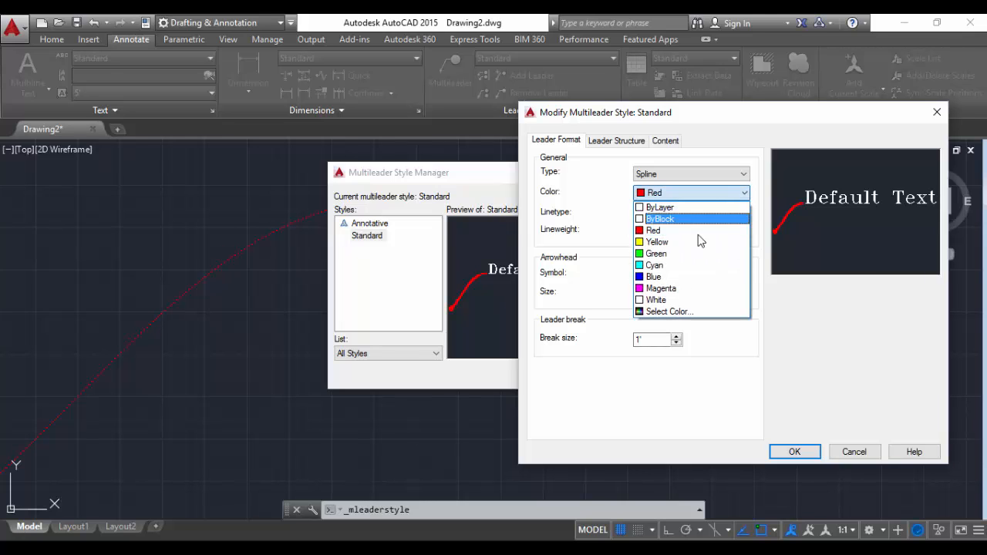
left_click(673, 209)
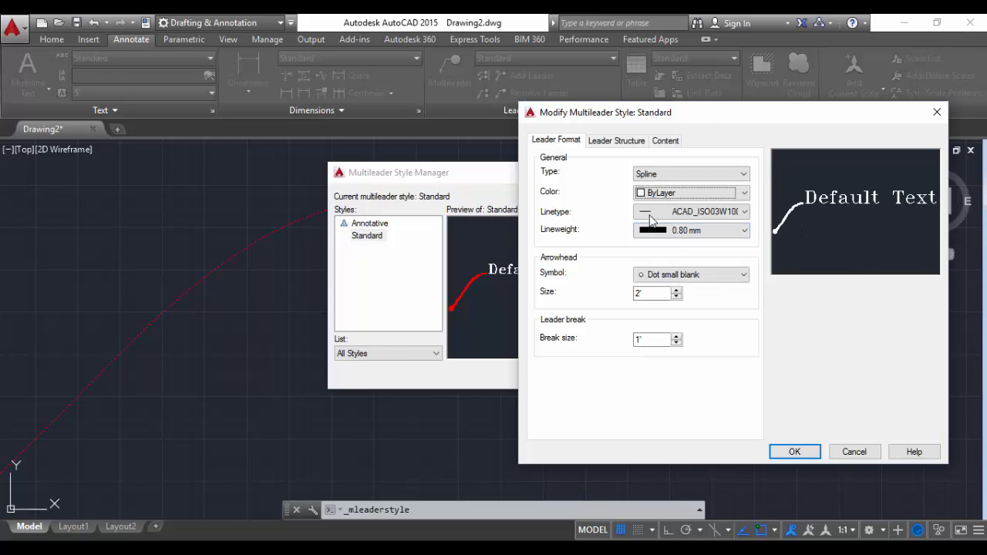
left_click(691, 231)
left_click(683, 511)
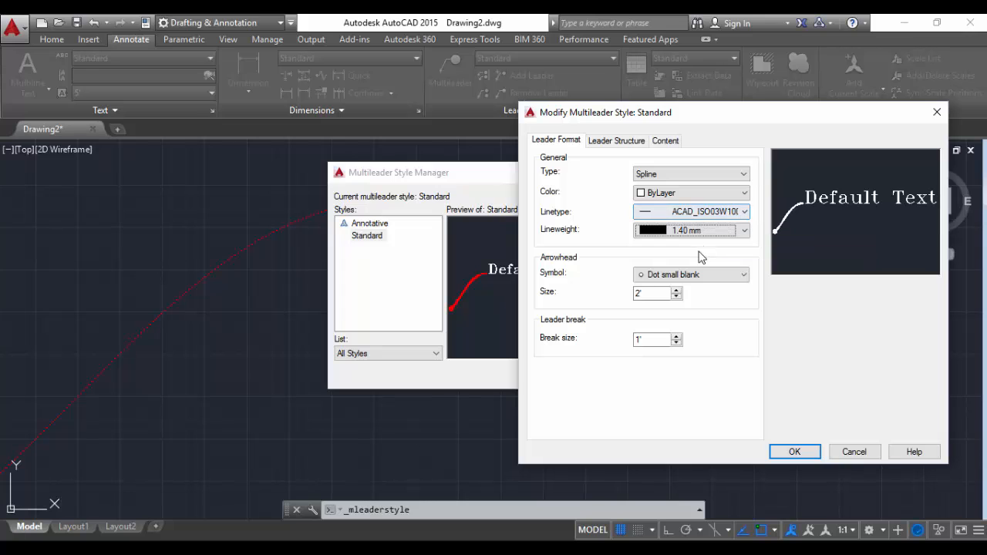
left_click(691, 216)
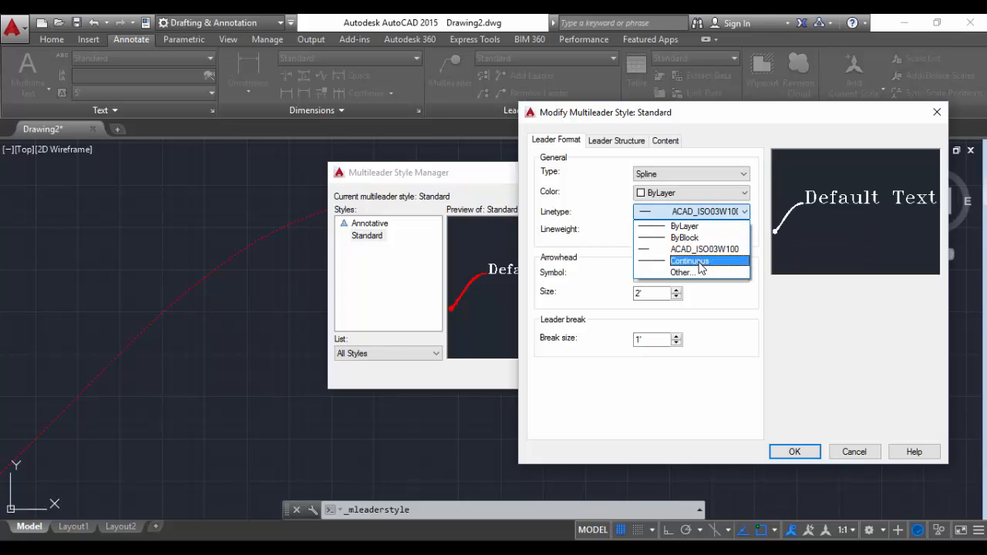
left_click(696, 239)
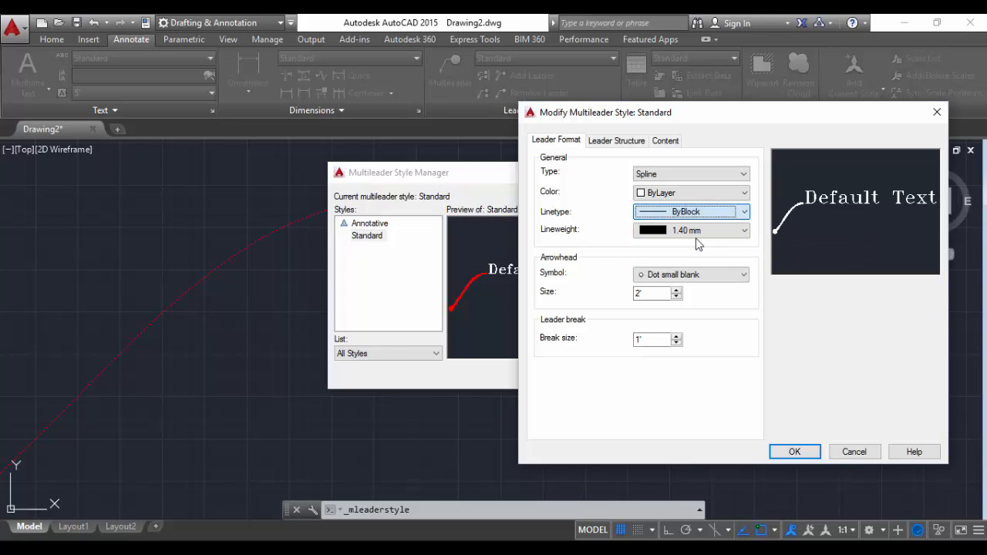
Step: Set the multileader style's arrowhead symbol to Closed filled and its size to 5'
left_click(683, 276)
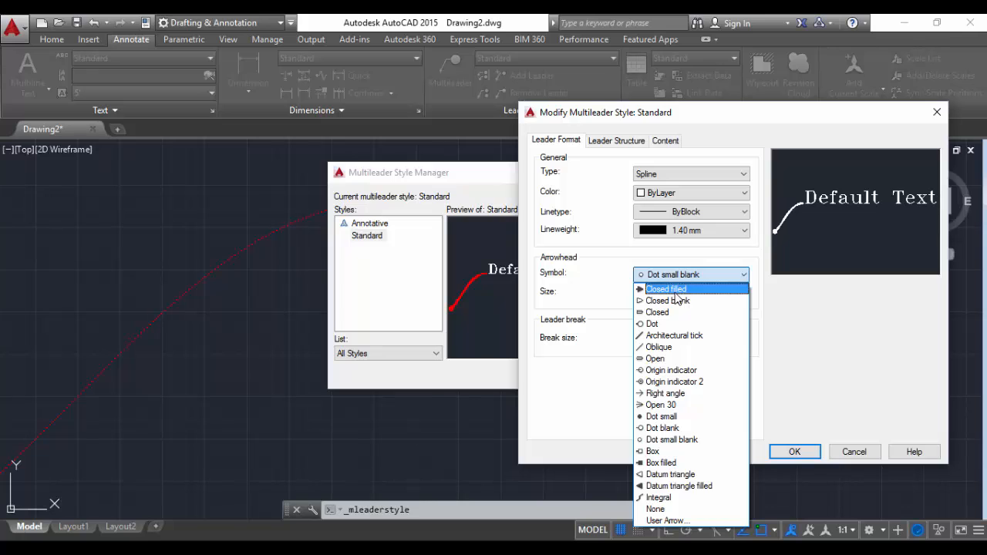
left_click(676, 291)
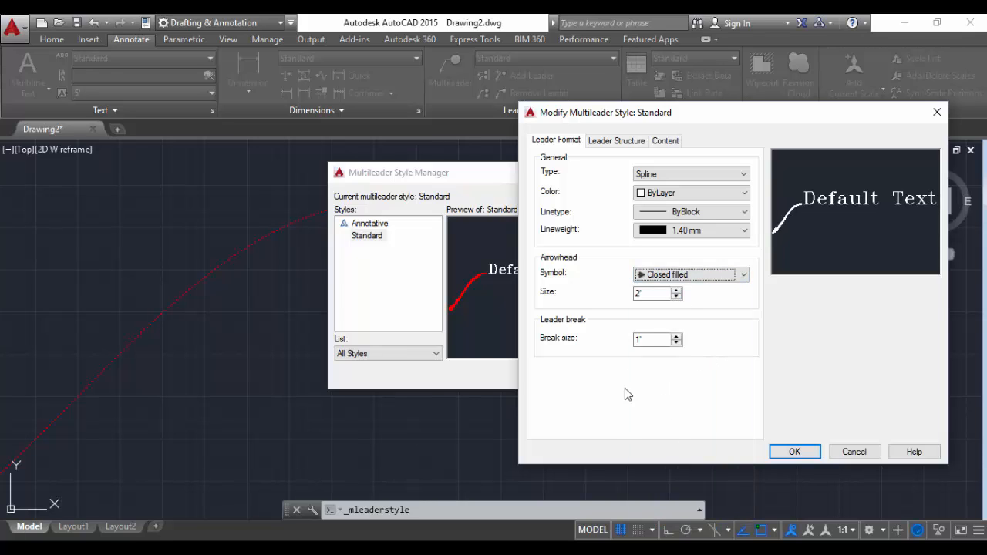
double_click(653, 293)
type("5")
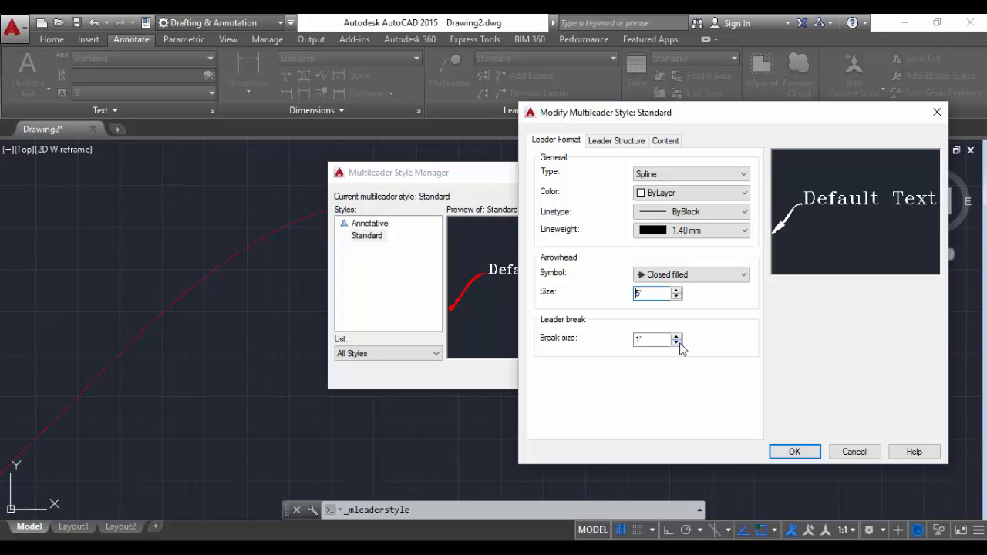
Step: Set the multileader style's leader connection to vertical attachment, with Overline and center at the top and Underline and center at the bottom
left_click(664, 142)
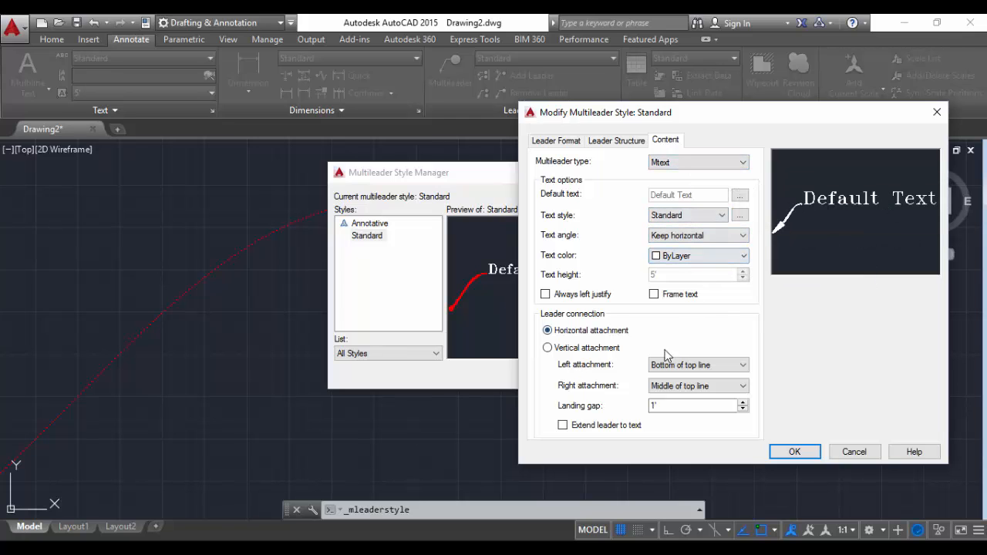
left_click(548, 348)
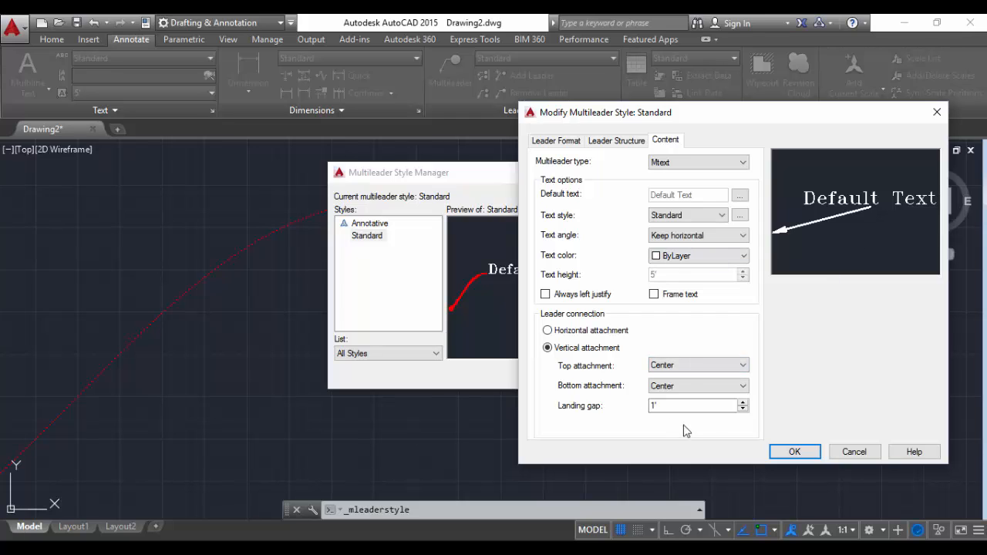
left_click(708, 365)
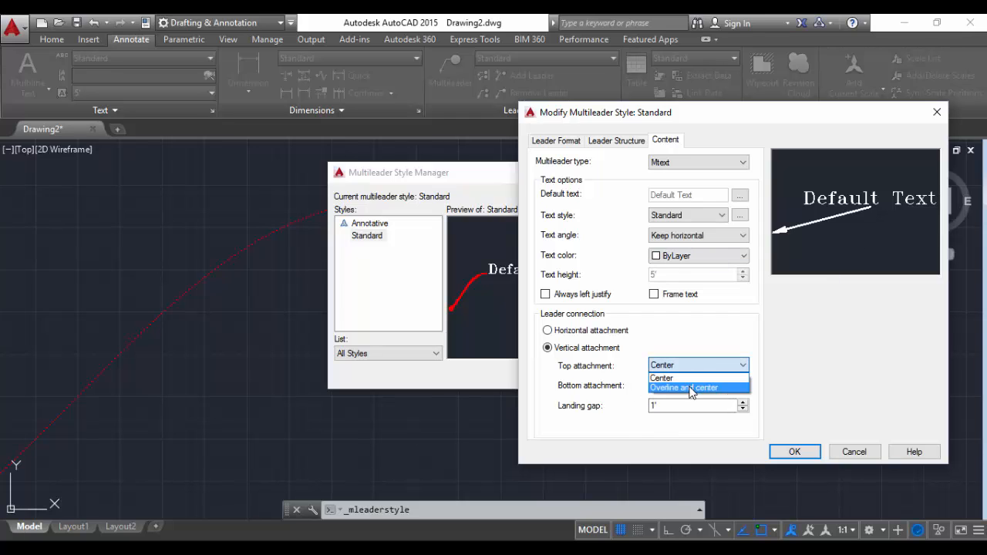
left_click(710, 386)
left_click(697, 386)
left_click(684, 407)
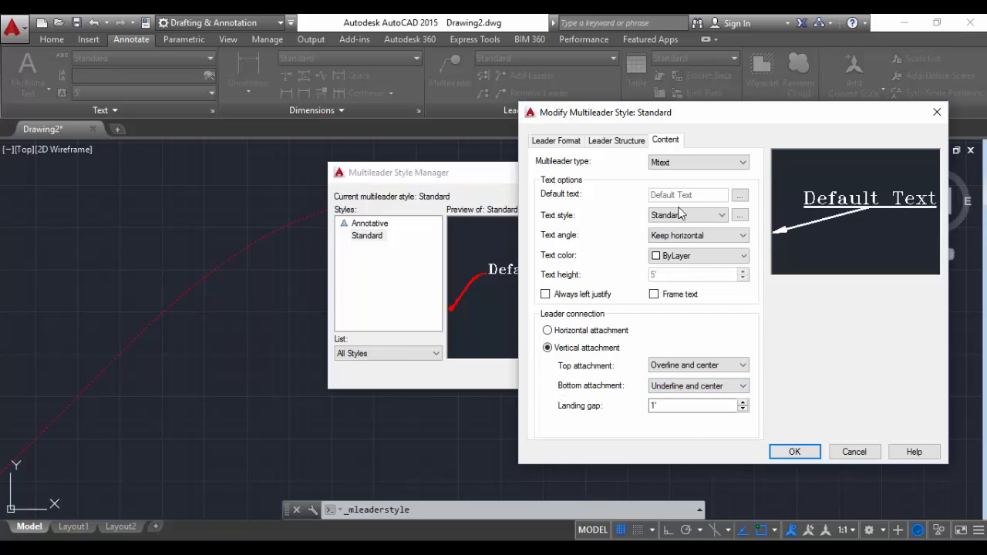
Step: Try the Straight, Spline and None leader types in the Standard multileader style, ending on Spline
left_click(556, 142)
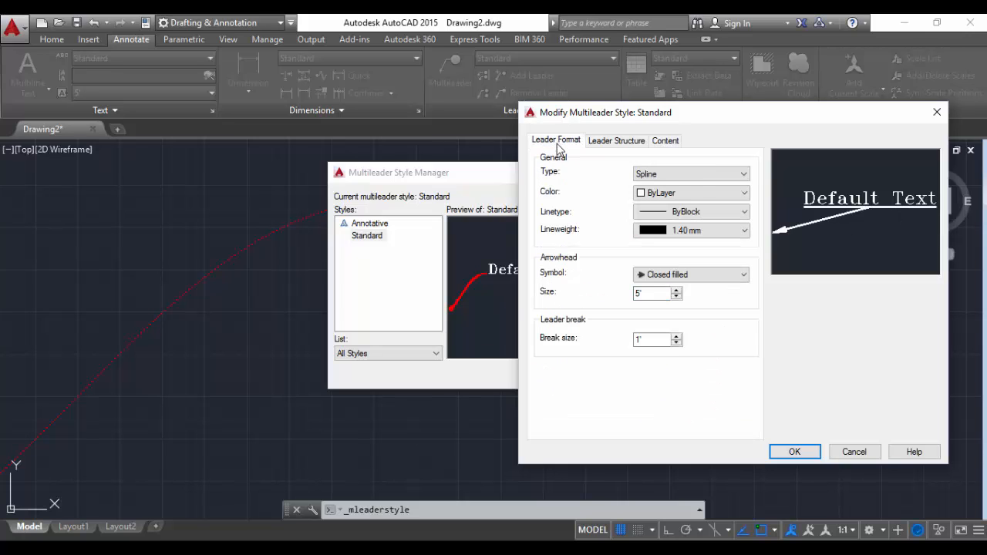
left_click(686, 174)
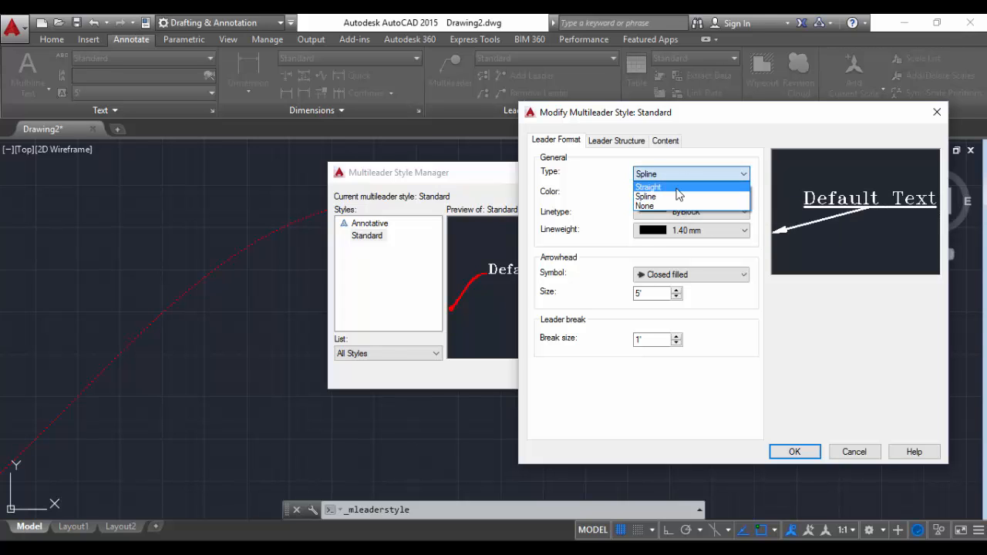
left_click(675, 187)
left_click(678, 174)
left_click(671, 197)
left_click(675, 176)
left_click(668, 206)
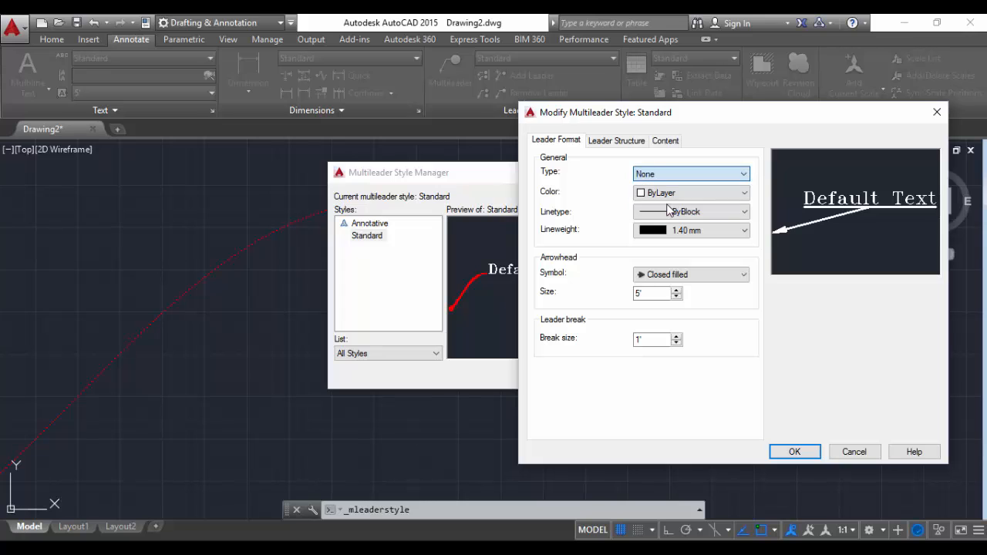
left_click(682, 175)
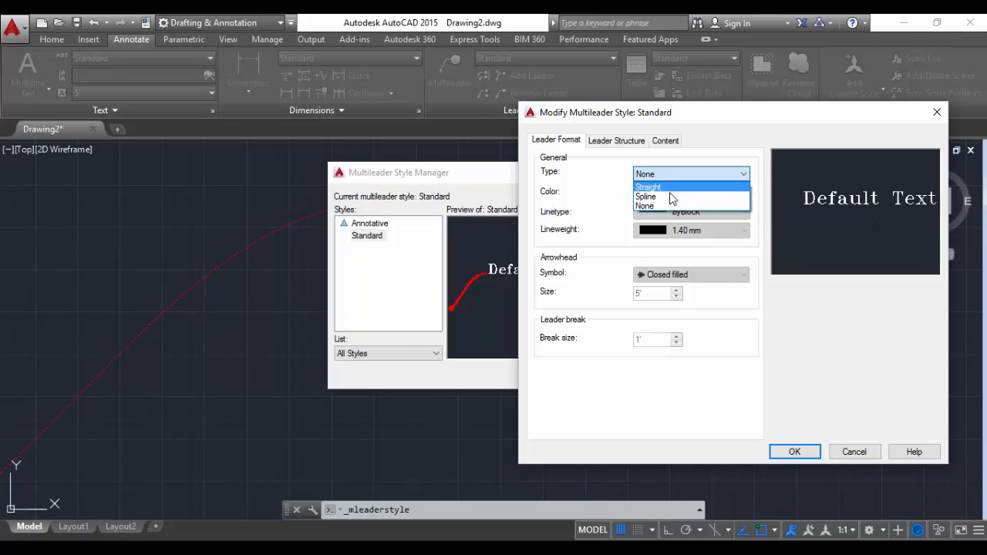
left_click(670, 197)
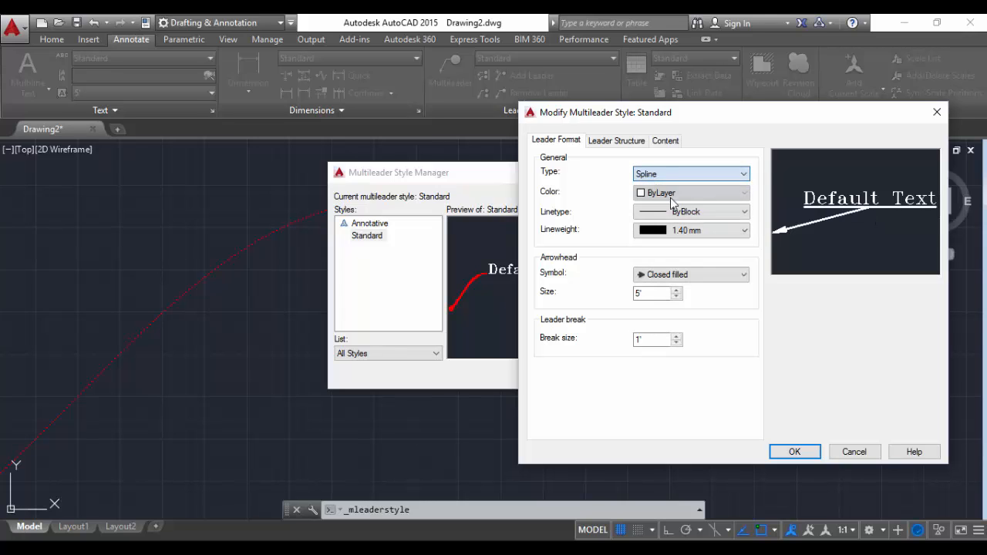
Step: Save the modified Standard multileader style and set it as the current style
left_click(795, 452)
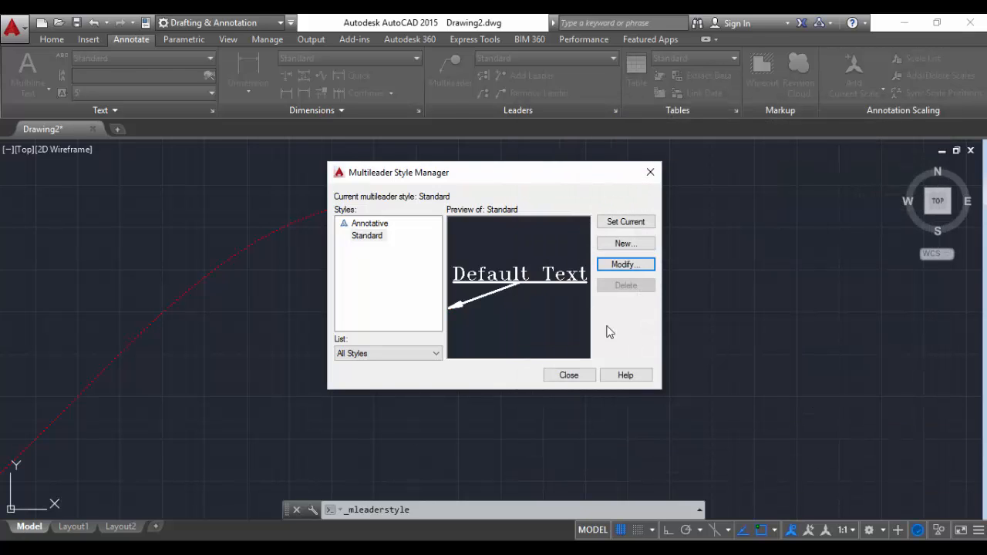
left_click(629, 226)
left_click(574, 374)
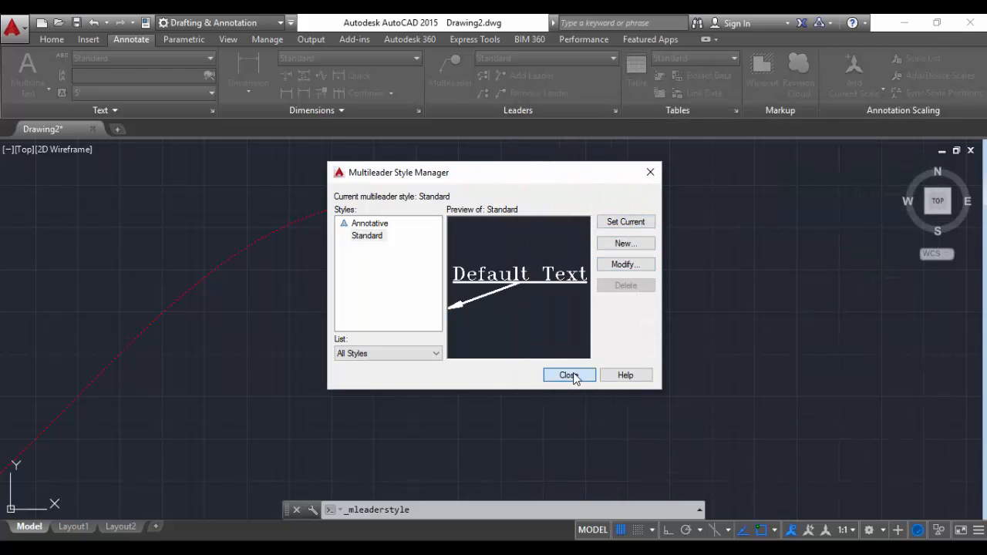
Step: Add a second leader to the "mms" multileader, curving down from the text and ending in an arrowhead below and right of it
middle_click_drag(371, 332, 468, 302)
scroll(463, 301, "down", 2)
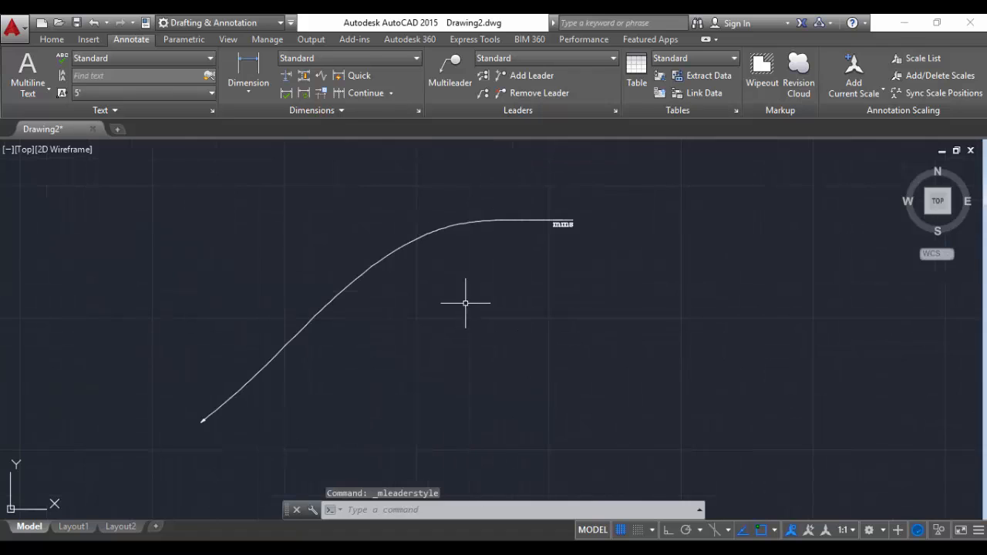
scroll(389, 343, "up", 2)
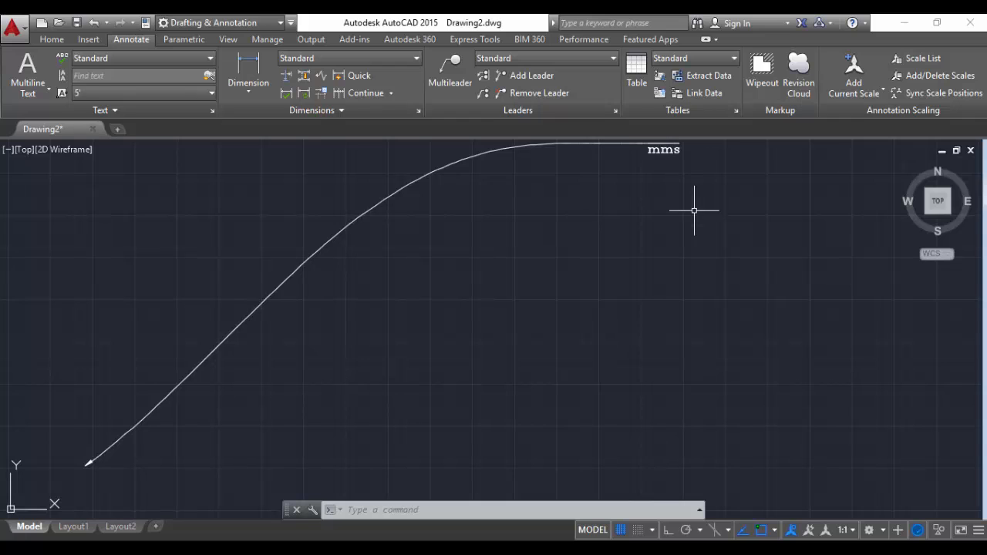
left_click(512, 80)
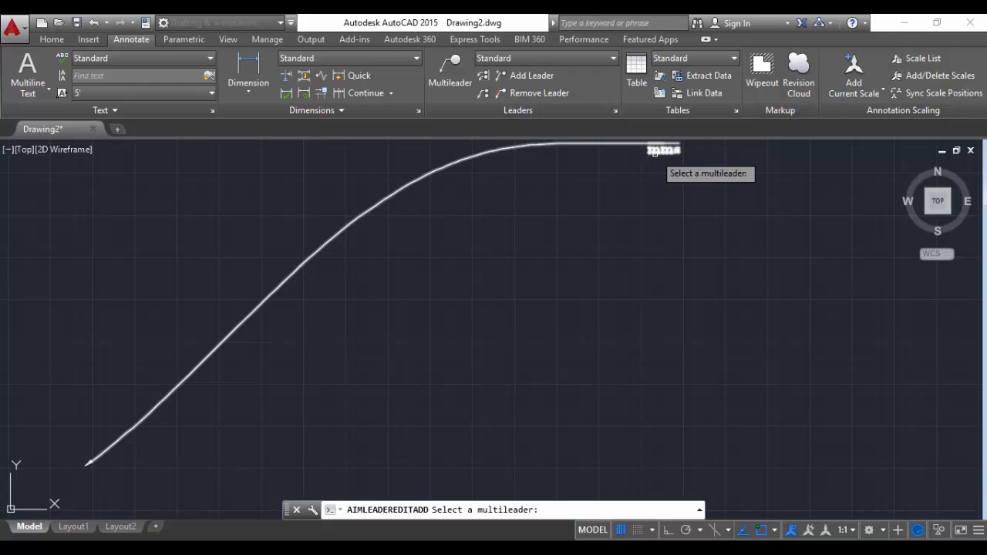
left_click(654, 150)
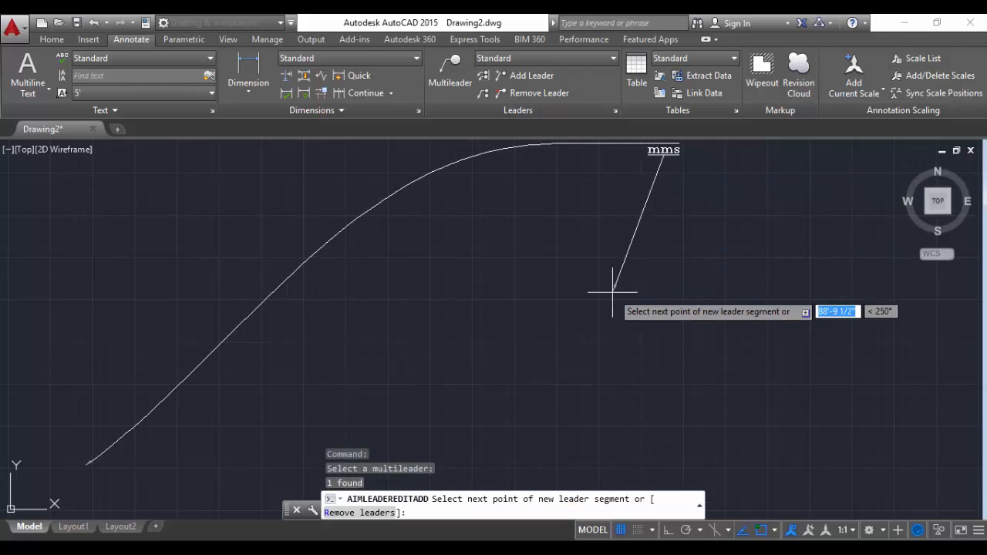
left_click(600, 311)
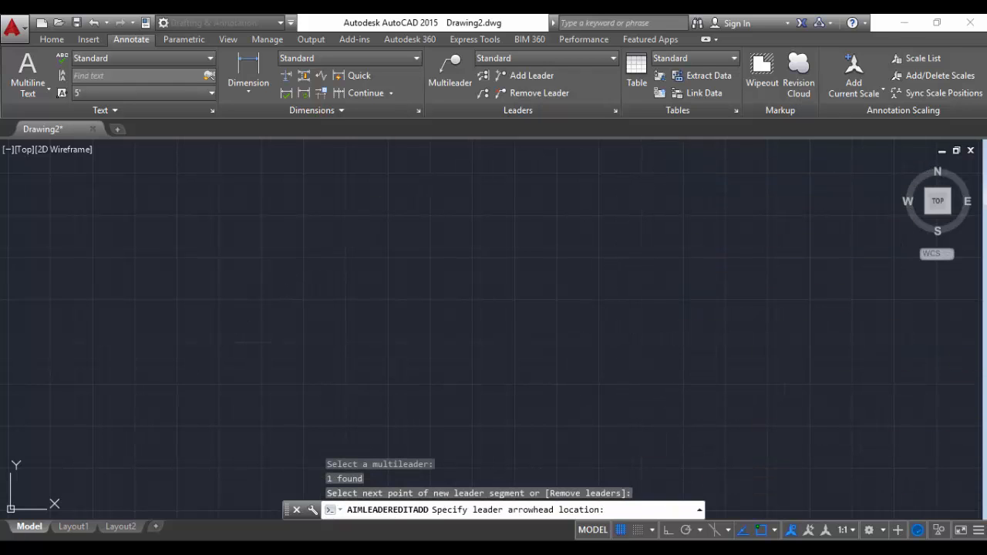
left_click(808, 341)
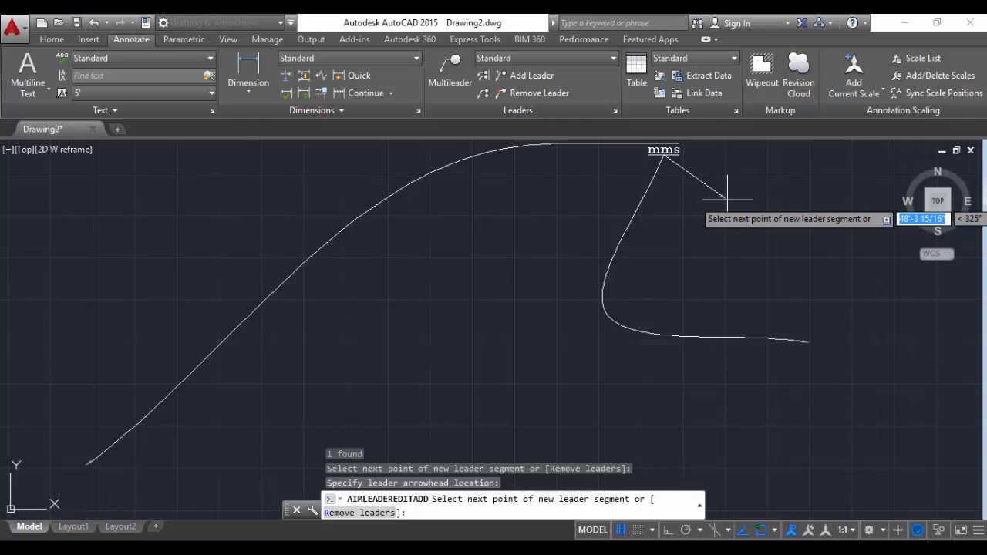
key("Escape")
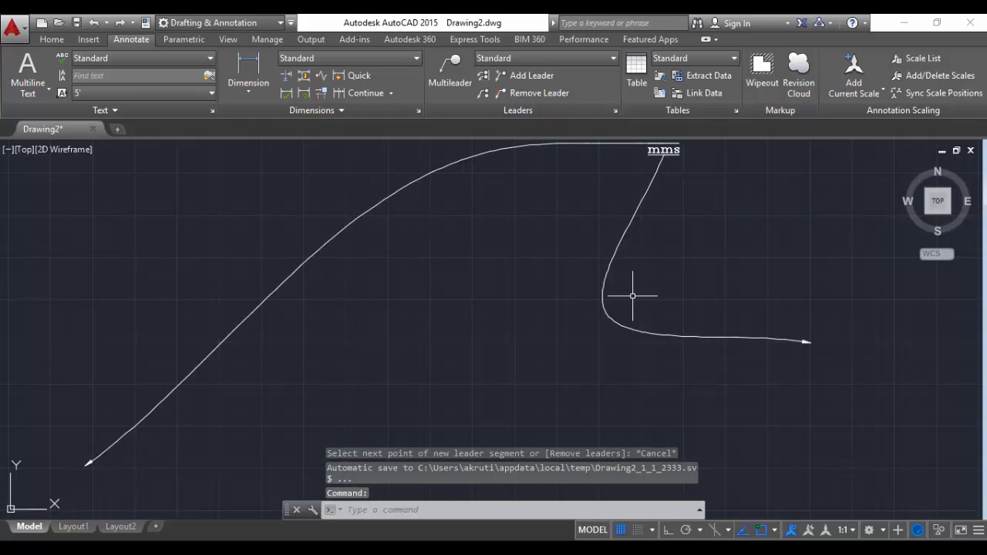
Step: Remove the original long leader from the "mms" multileader, keeping the newly added one
left_click(535, 93)
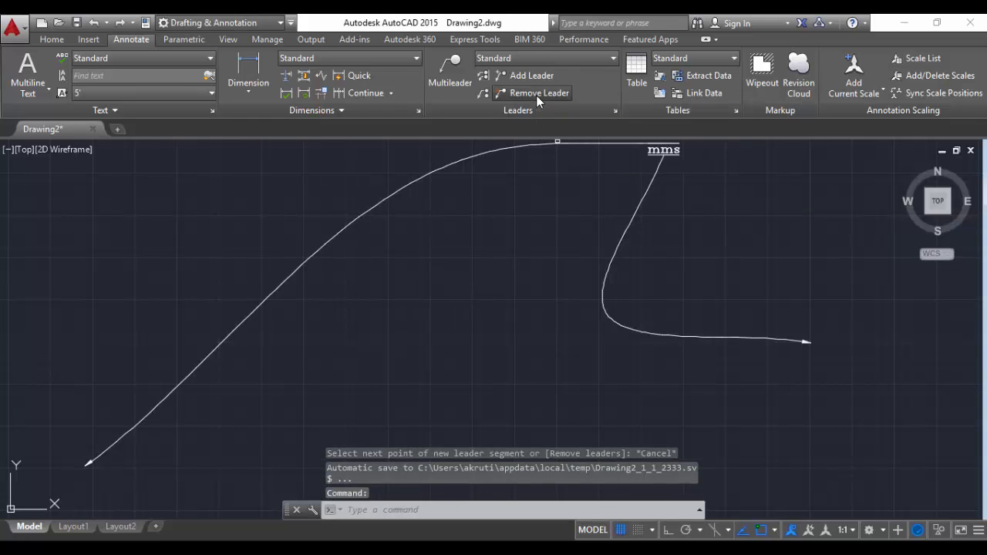
left_click(648, 189)
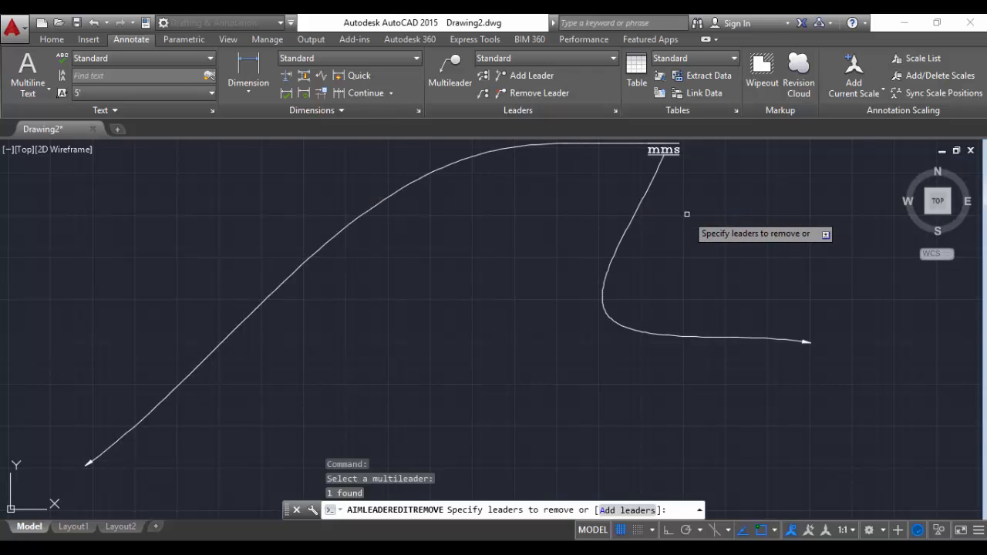
left_click(441, 167)
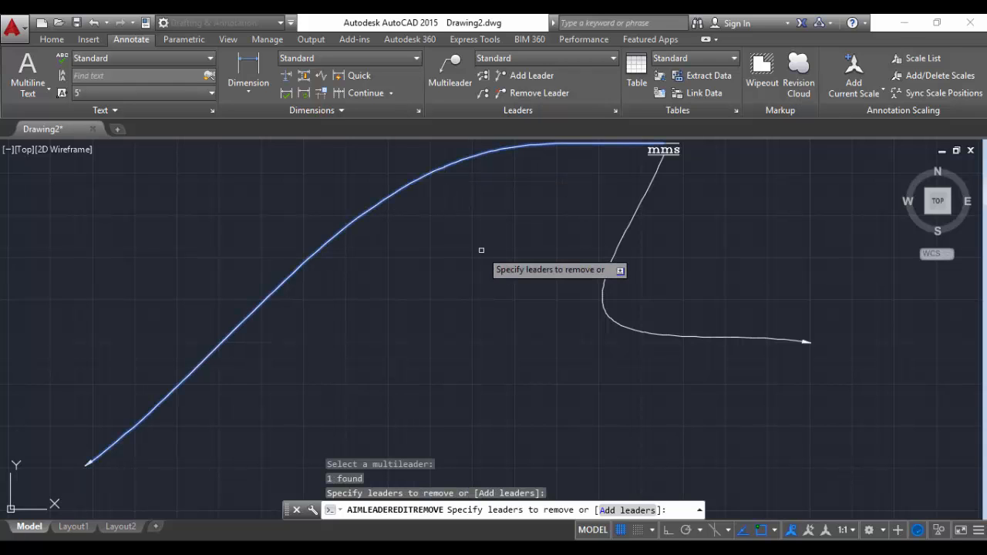
key("Return")
mouse_move(694, 262)
middle_mouse_down()
mouse_move(645, 277)
mouse_move(189, 271)
middle_mouse_up()
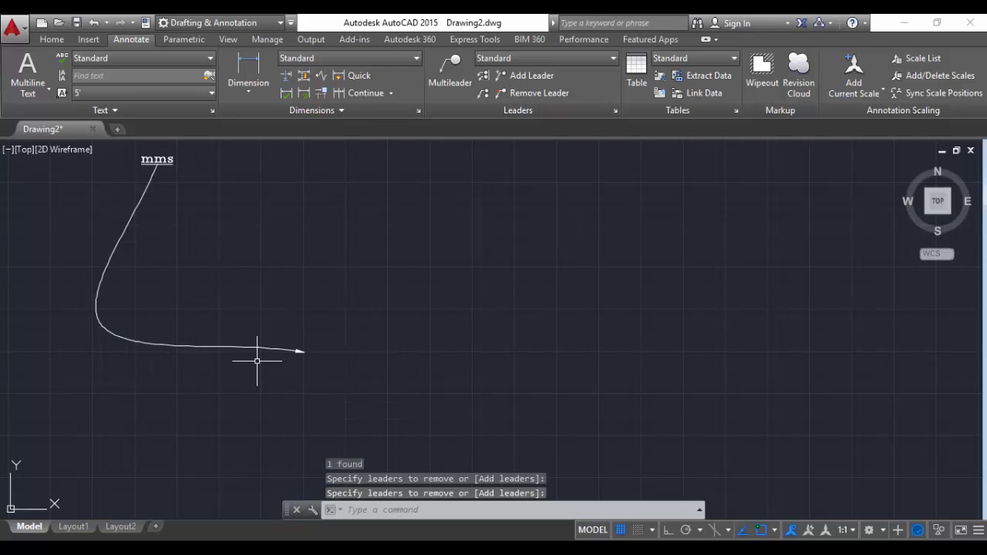